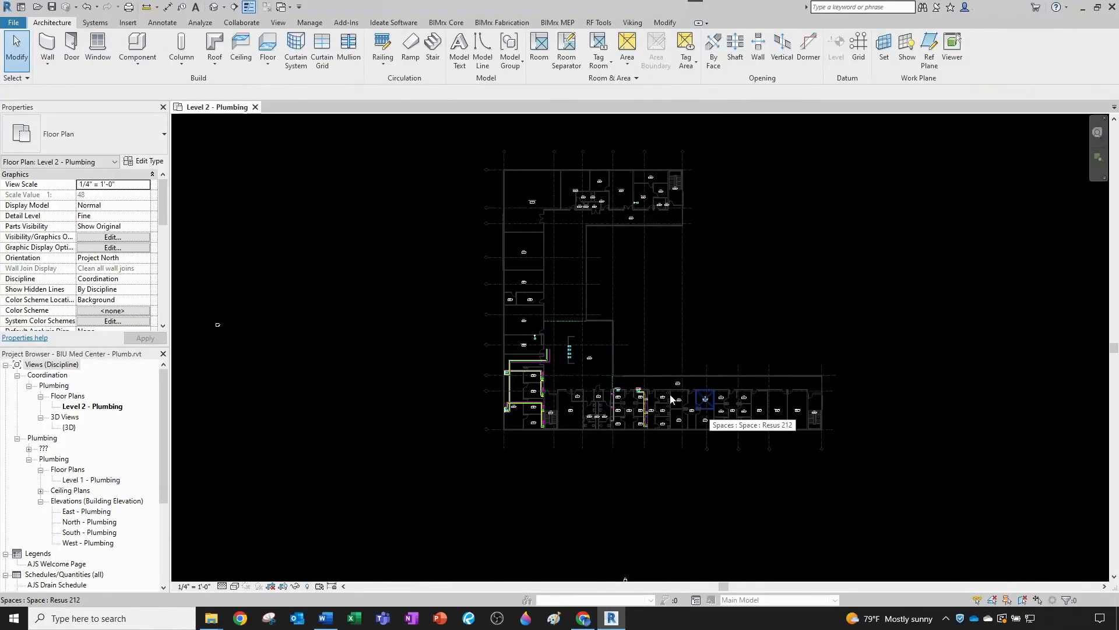
# Examine the AAP-1.1 alarm panel in the Nurse area of the Level 2 plumbing plan.
pyautogui.scroll(5, 548, 370)
pyautogui.scroll(8, 518, 319)
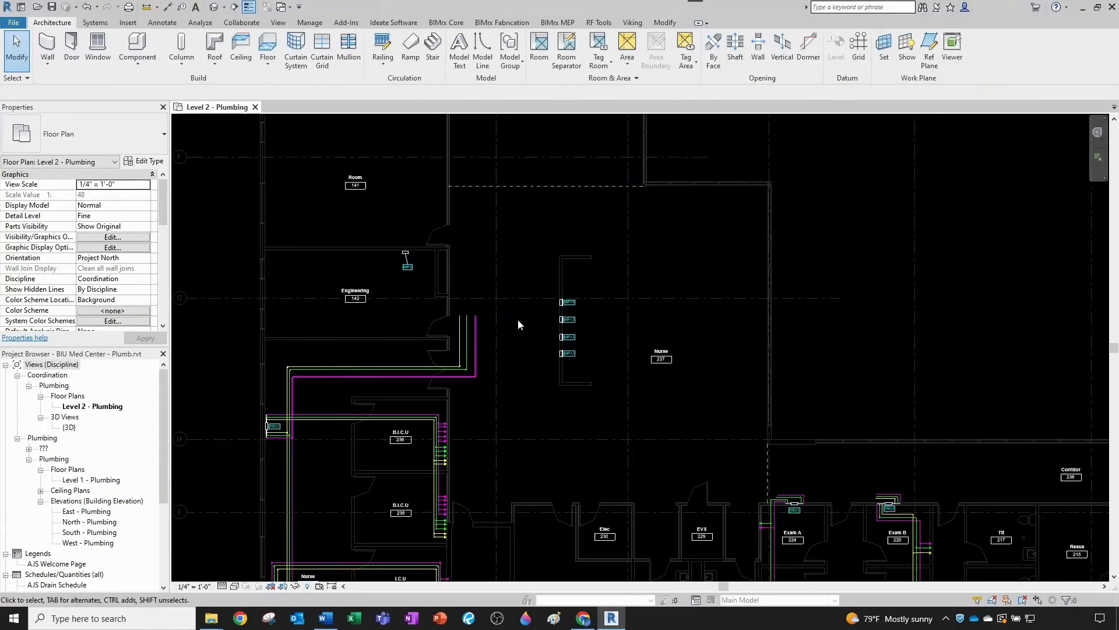
pyautogui.moveTo(682, 464); pyautogui.dragTo(730, 471, button='middle')
pyautogui.scroll(4, 667, 461)
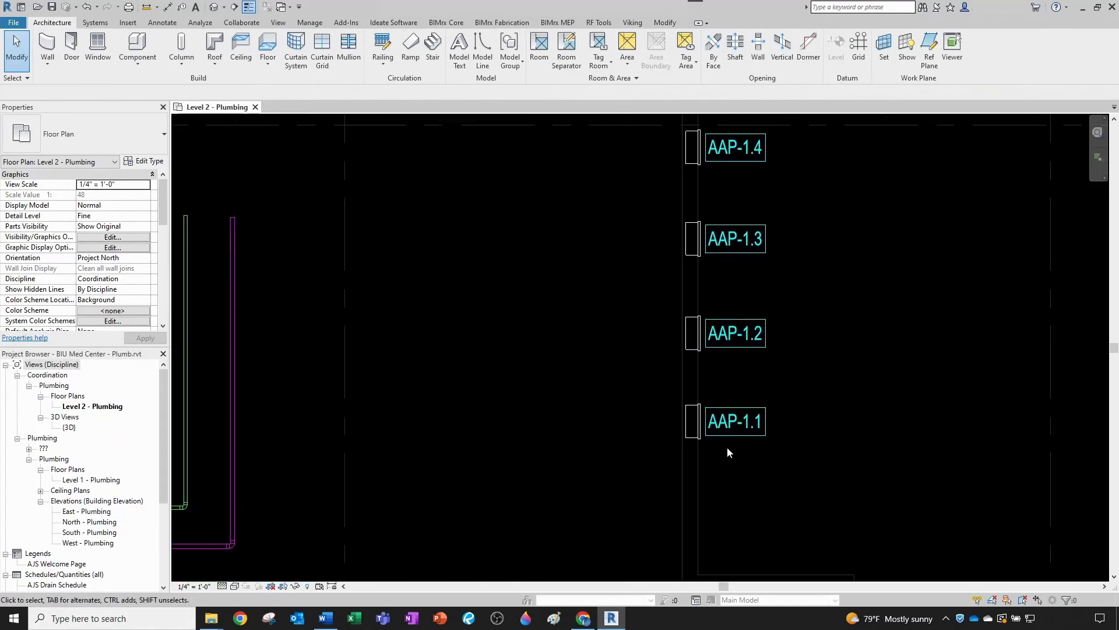
pyautogui.click(695, 439)
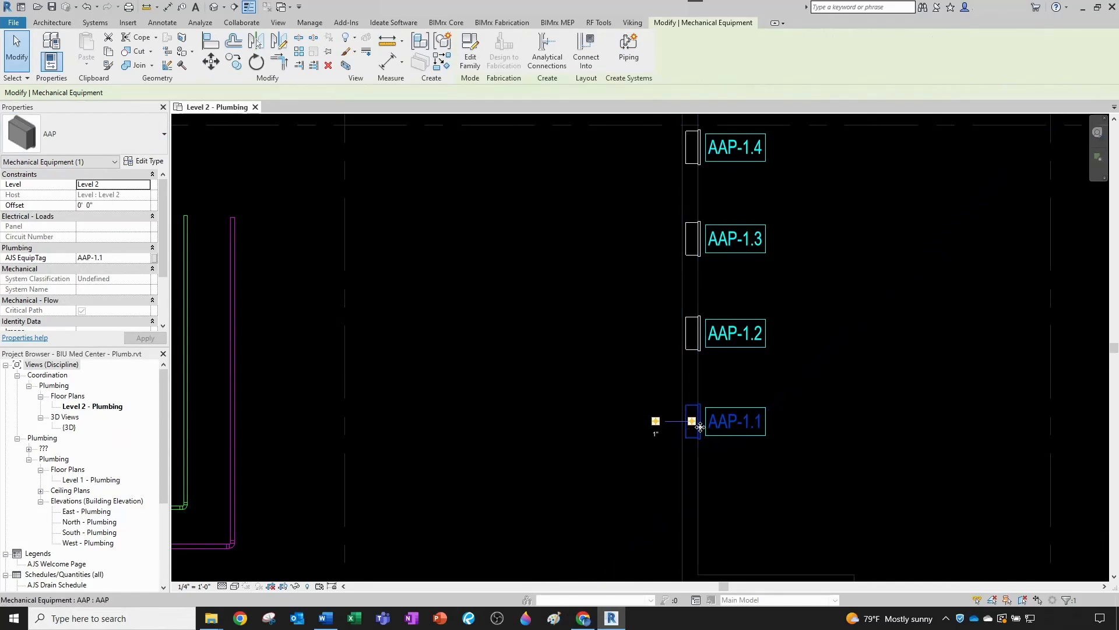
pyautogui.press('Escape')
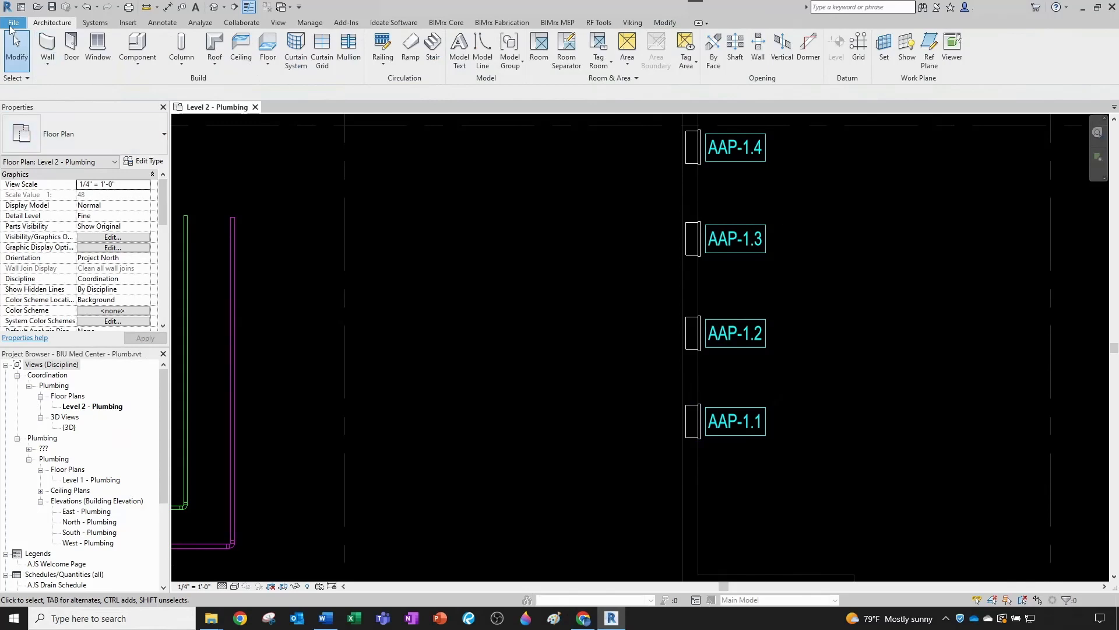
# Open the AAP.rfa alarm panel family for editing.
pyautogui.click(14, 22)
pyautogui.click(42, 104)
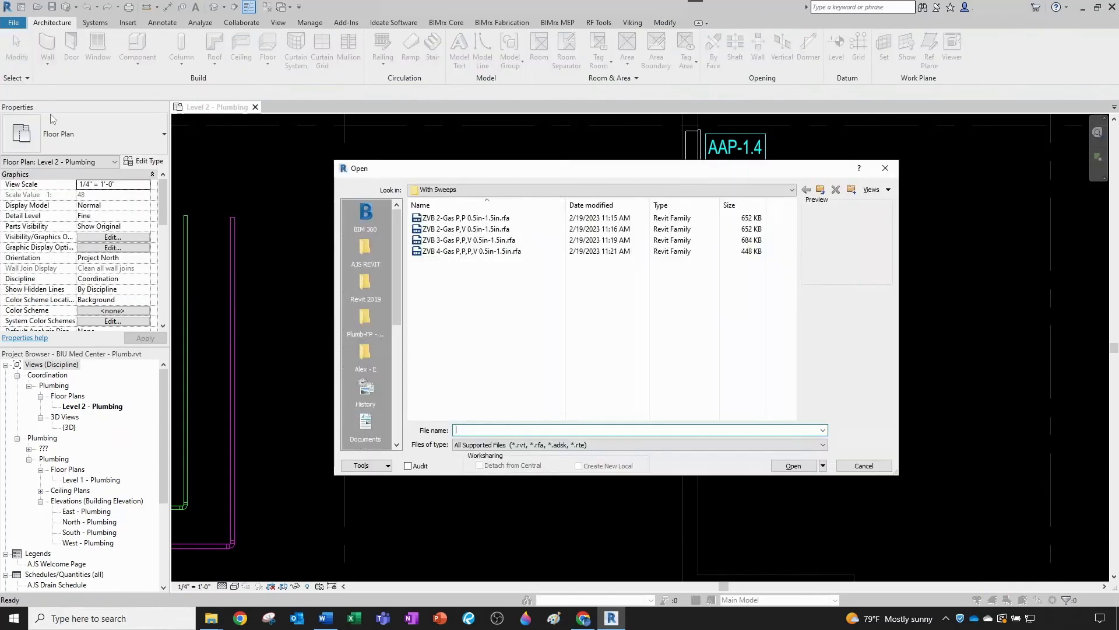
pyautogui.click(505, 190)
pyautogui.click(491, 246)
pyautogui.doubleClick(443, 218)
pyautogui.doubleClick(460, 220)
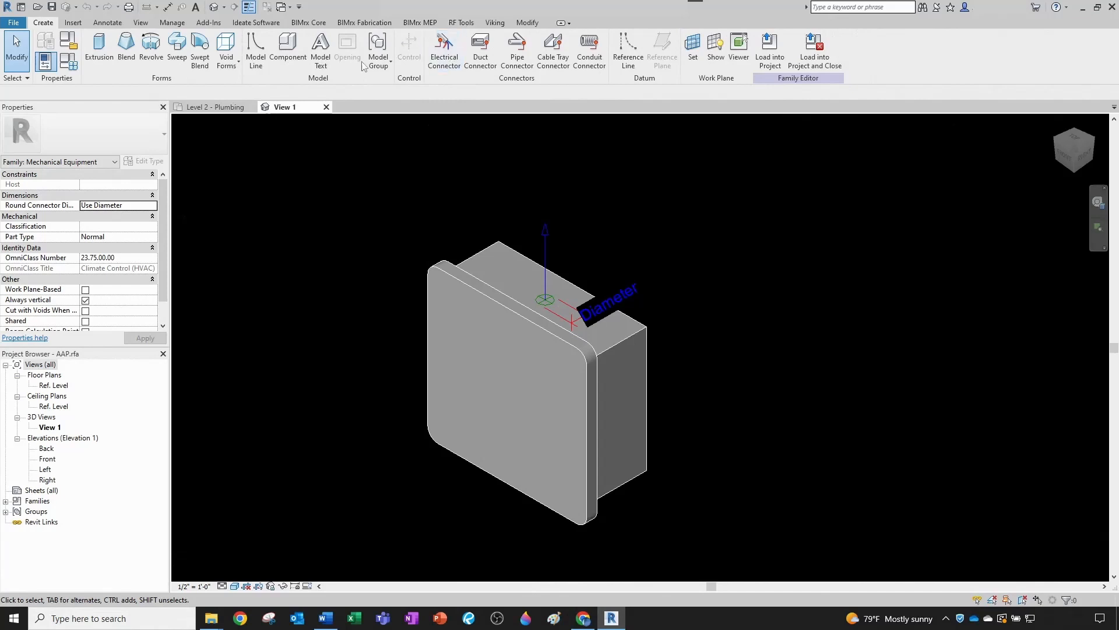
# In the Parameter Scheduler, select the AJS P MedGas ZVB template parameters from AJS EquipLocation through AJS EquipType.
pyautogui.click(461, 22)
pyautogui.click(142, 50)
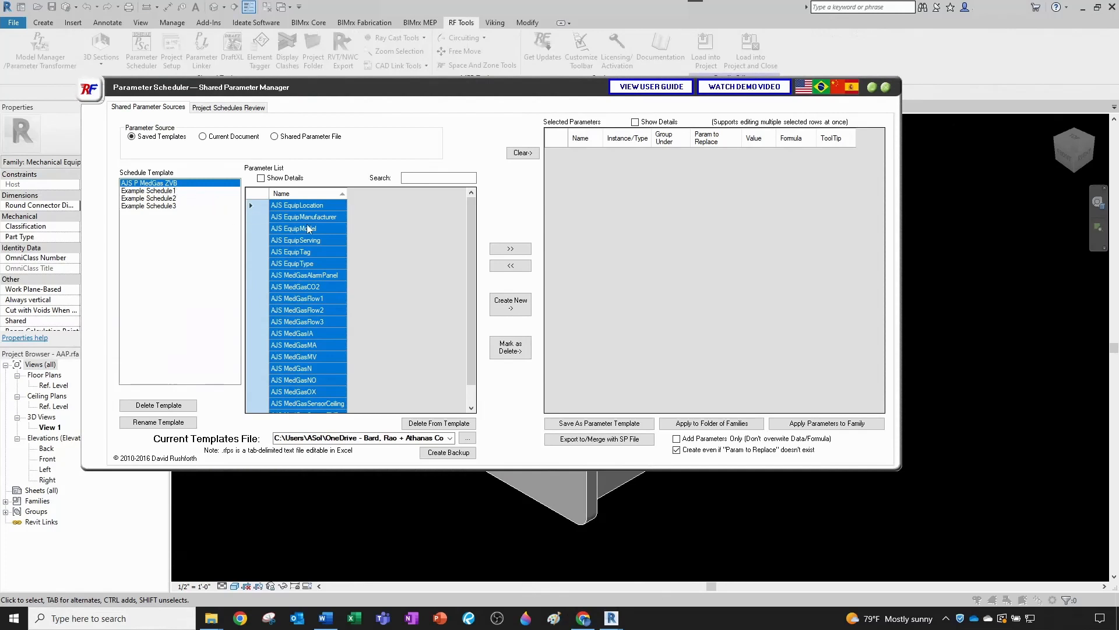
pyautogui.click(299, 205)
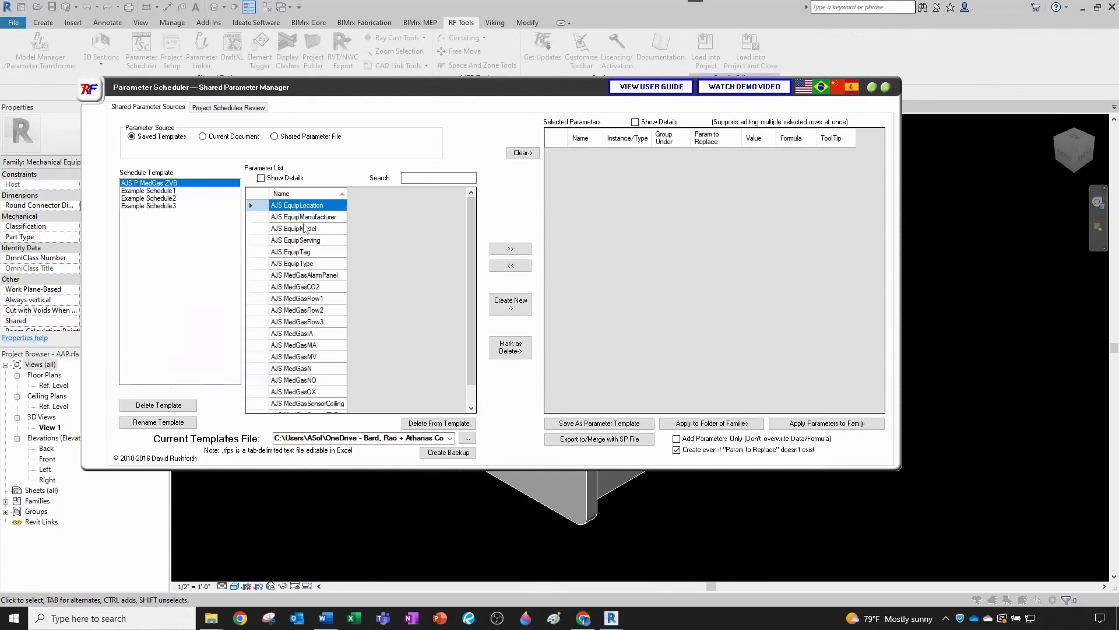
pyautogui.keyDown('shift'); pyautogui.click(303, 221); pyautogui.keyUp('shift')
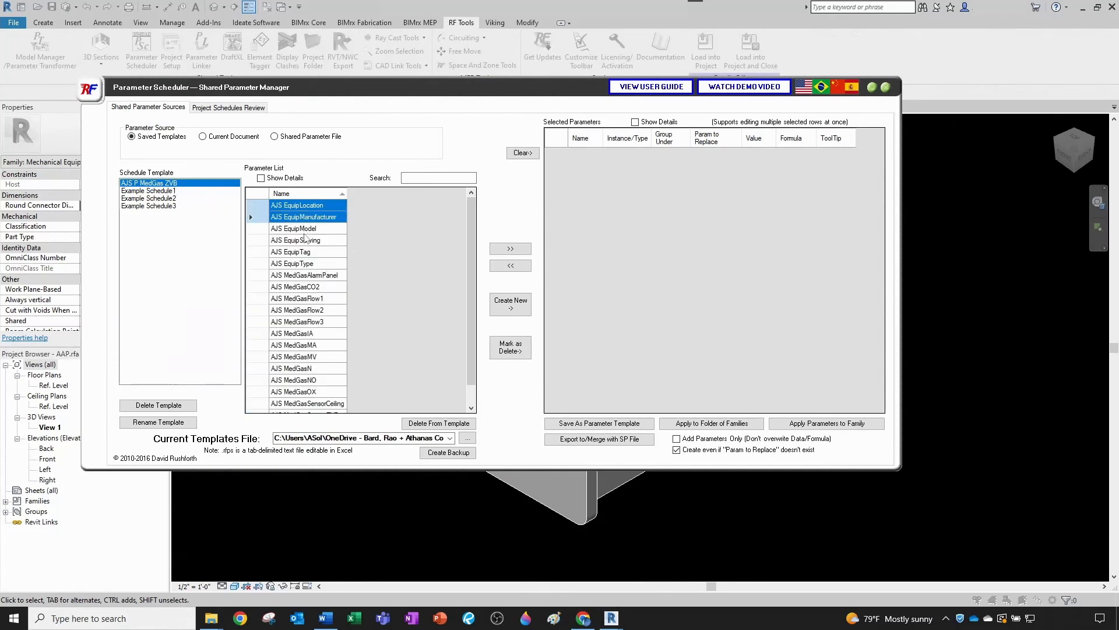
pyautogui.keyDown('shift'); pyautogui.click(306, 228); pyautogui.keyUp('shift')
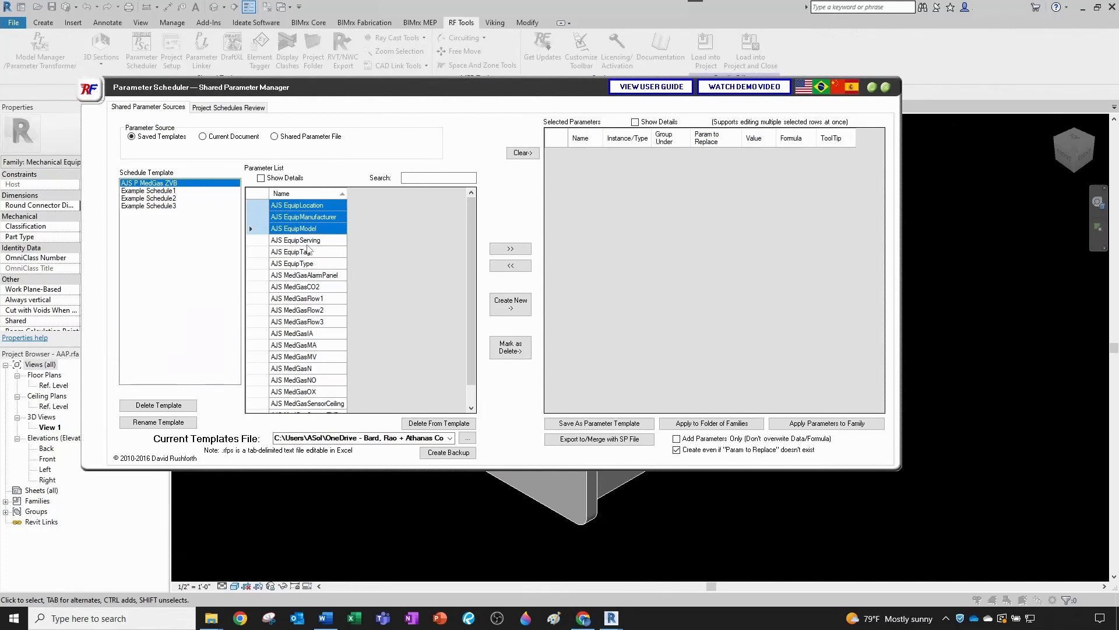
pyautogui.keyDown('shift'); pyautogui.click(309, 240); pyautogui.keyUp('shift')
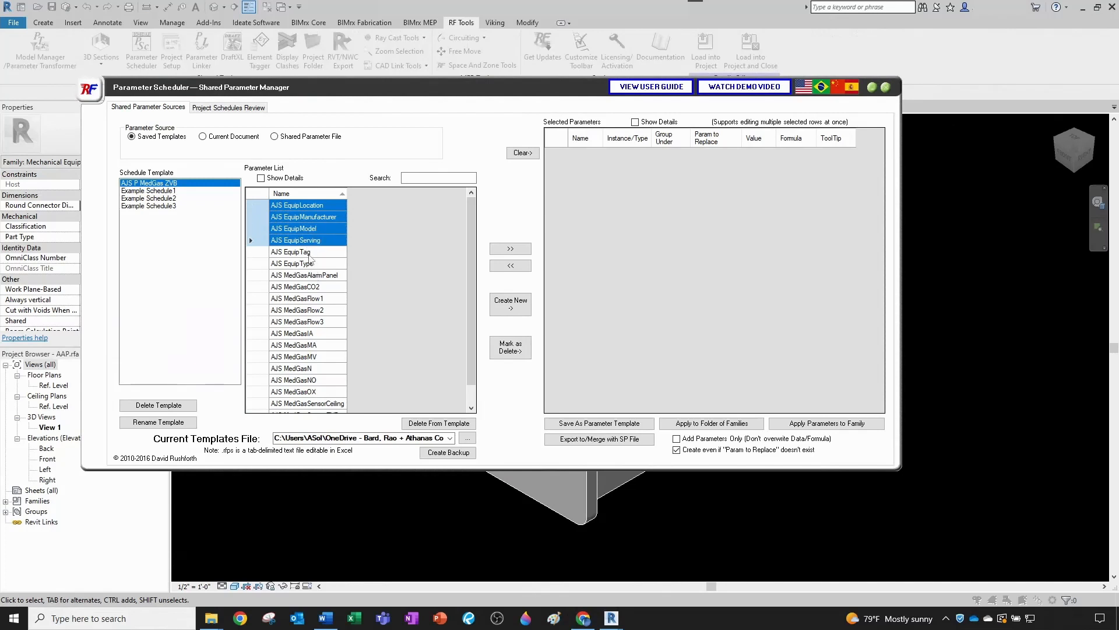
pyautogui.keyDown('shift'); pyautogui.click(310, 253); pyautogui.keyUp('shift')
pyautogui.keyDown('shift'); pyautogui.click(313, 267); pyautogui.keyUp('shift')
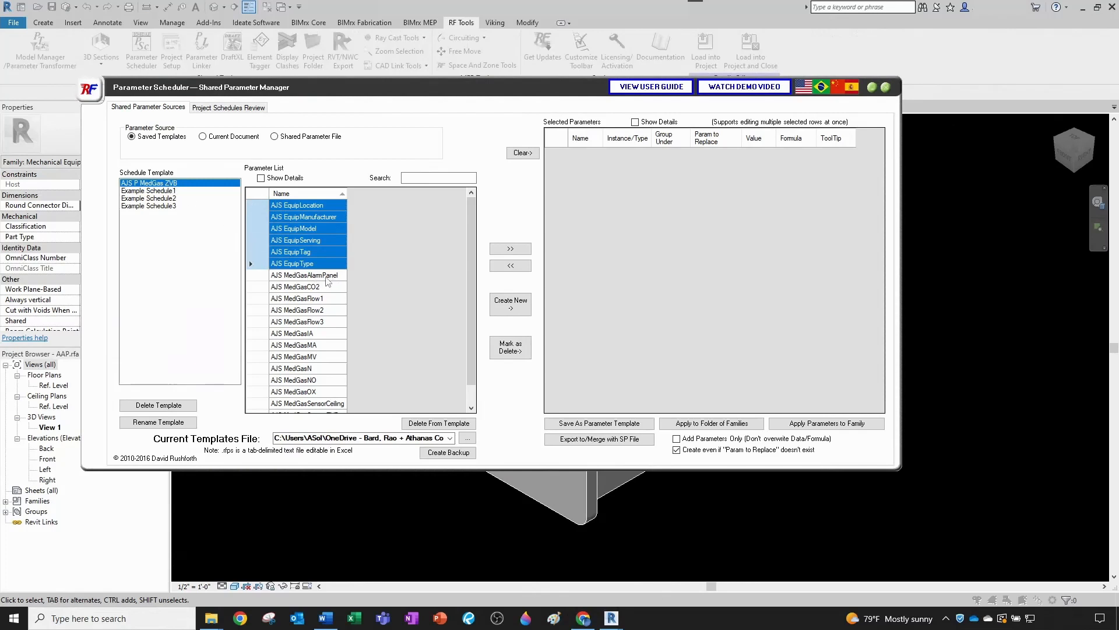
# Extend the selection with the AJS MedGas parameters CO2, IA, MA, MV, N, NO and OX, and add all to the selected parameters.
pyautogui.keyDown('ctrl'); pyautogui.click(322, 287); pyautogui.keyUp('ctrl')
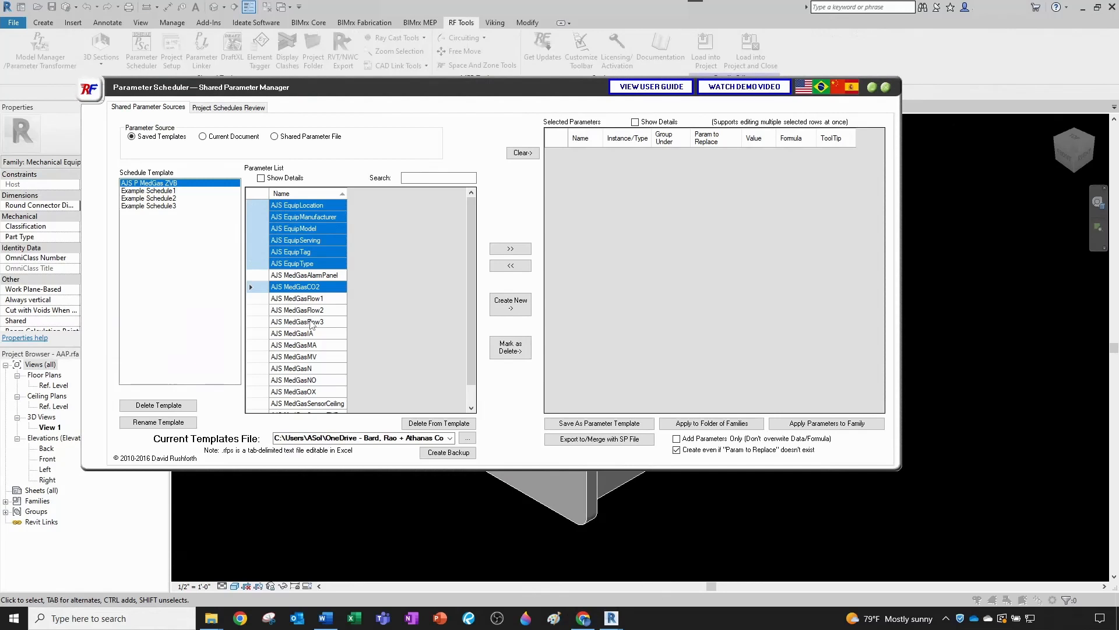
pyautogui.scroll(-1, 306, 326)
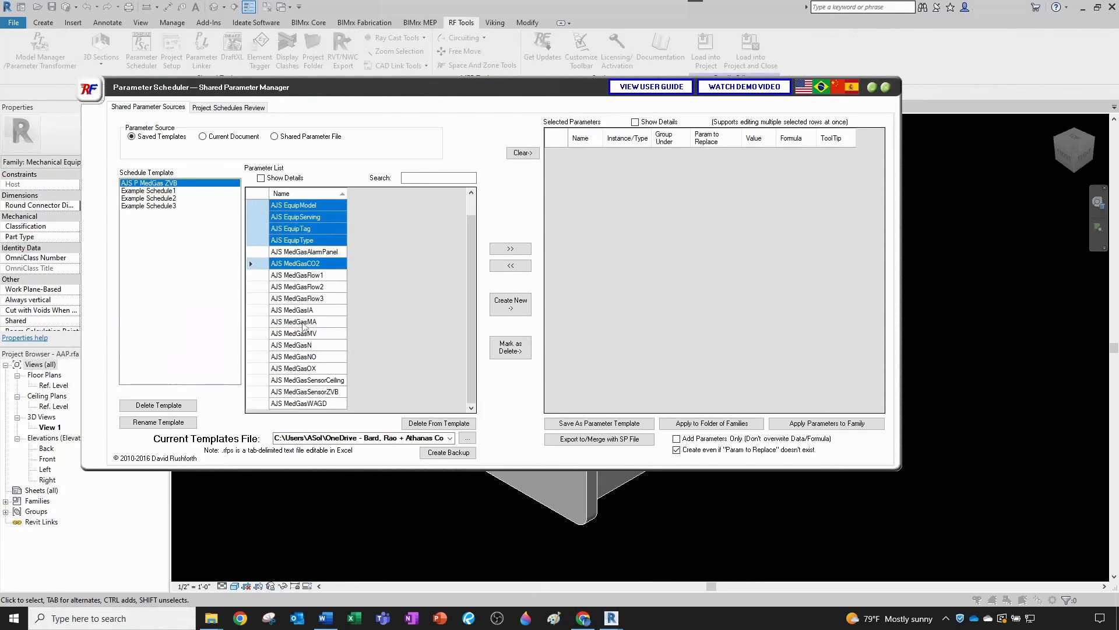
pyautogui.keyDown('ctrl'); pyautogui.click(299, 313); pyautogui.keyUp('ctrl')
pyautogui.keyDown('ctrl'); pyautogui.click(299, 321); pyautogui.keyUp('ctrl')
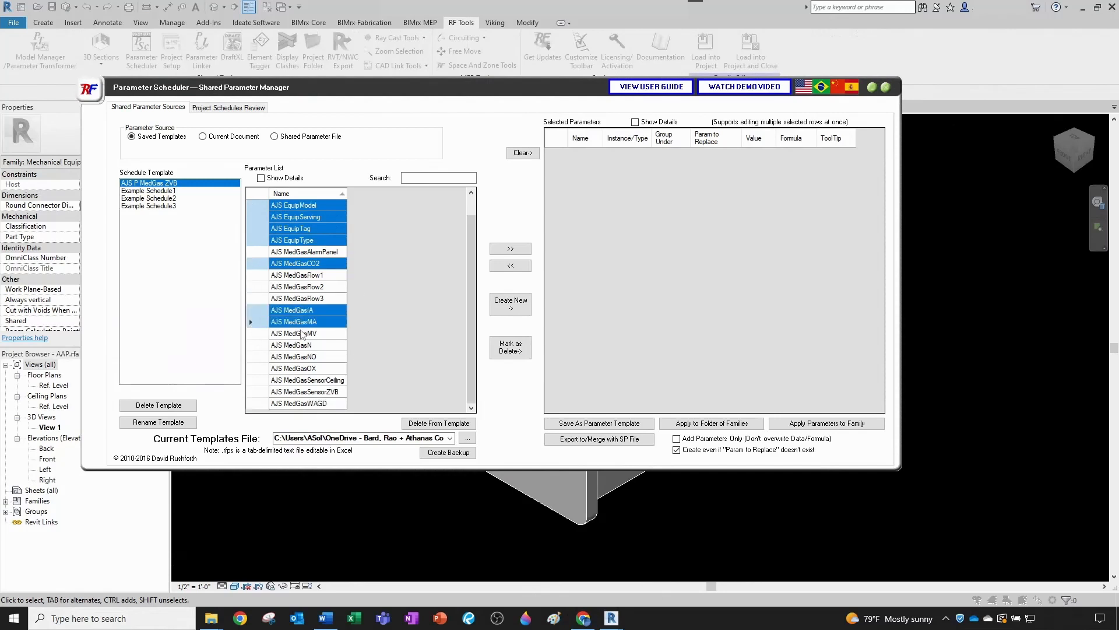
pyautogui.keyDown('ctrl'); pyautogui.click(302, 334); pyautogui.keyUp('ctrl')
pyautogui.keyDown('ctrl'); pyautogui.click(306, 345); pyautogui.keyUp('ctrl')
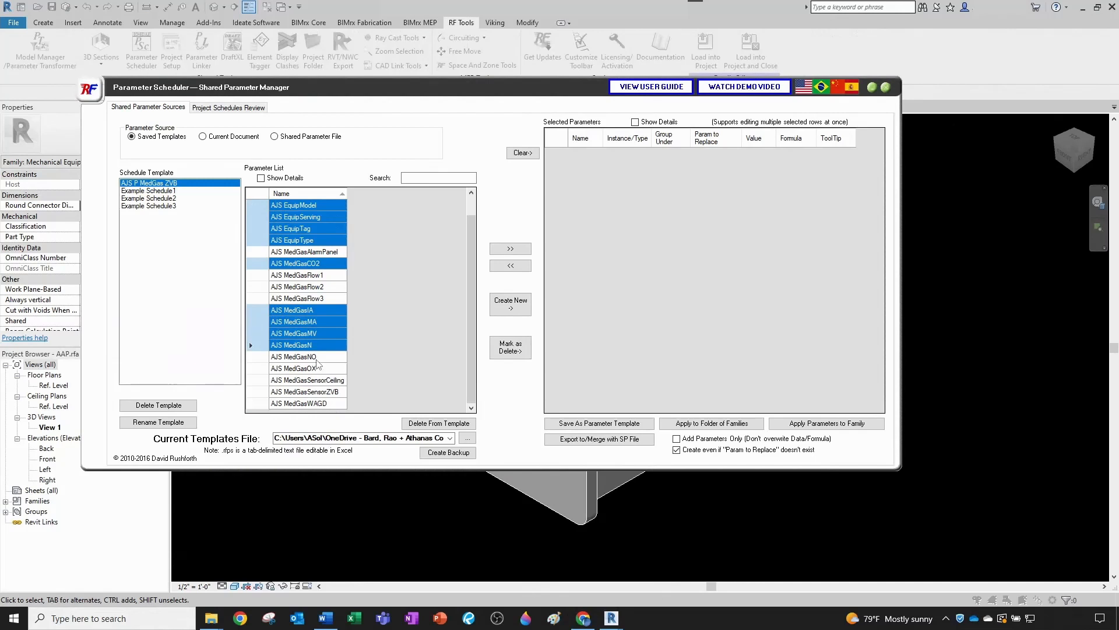
pyautogui.keyDown('ctrl'); pyautogui.click(318, 357); pyautogui.keyUp('ctrl')
pyautogui.keyDown('ctrl'); pyautogui.click(313, 369); pyautogui.keyUp('ctrl')
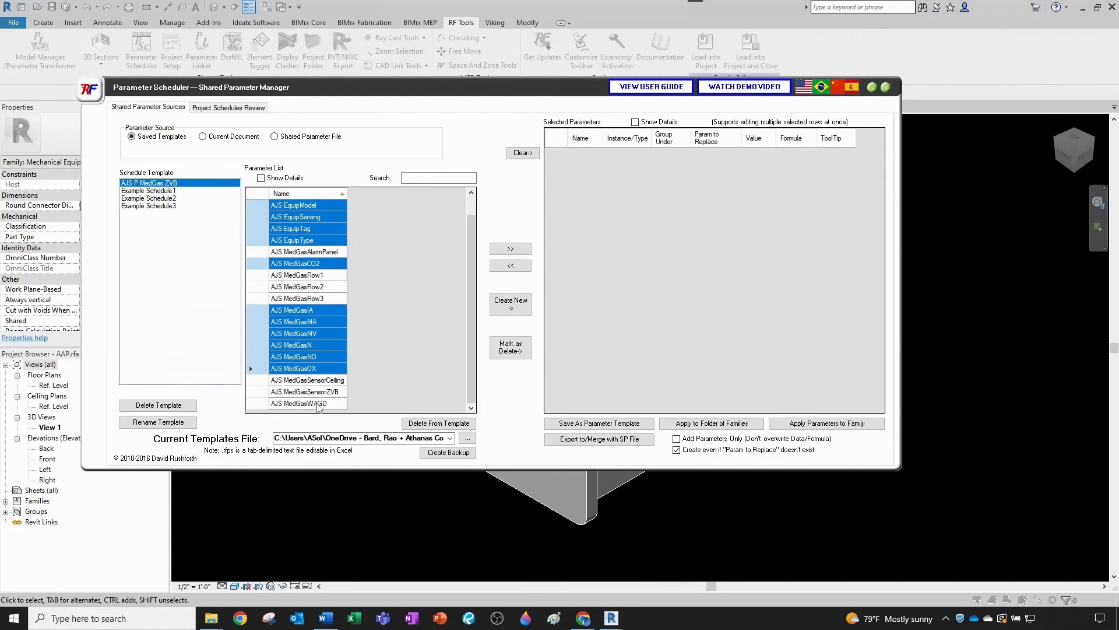
pyautogui.click(511, 248)
# Save the selected parameters as a parameter template named AJS P MedGas AAP.
pyautogui.click(619, 424)
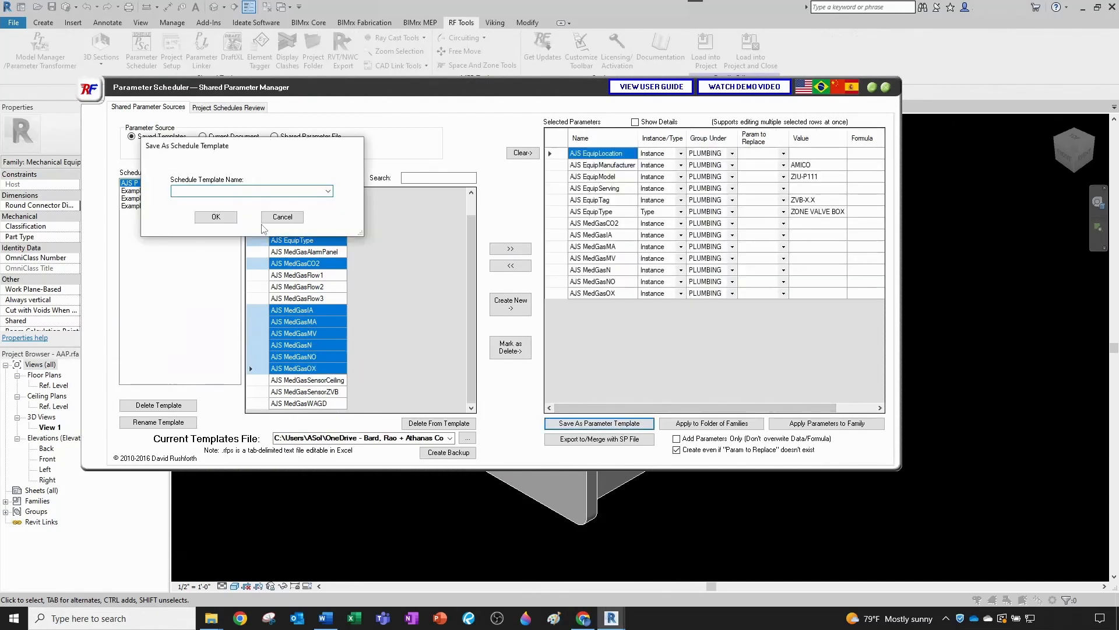
pyautogui.write('AJS')
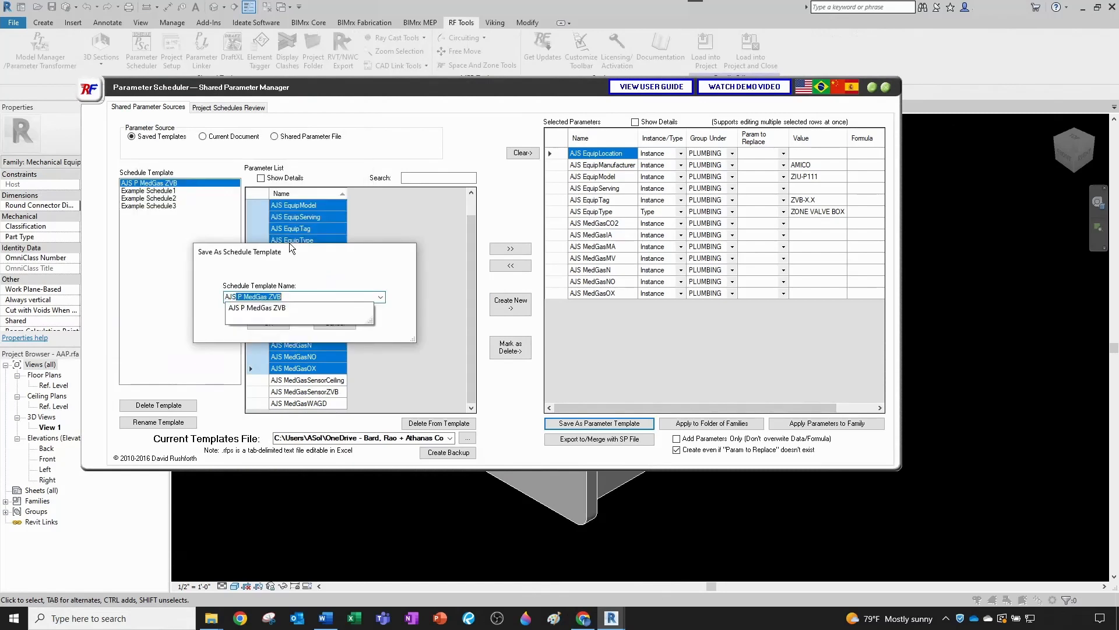
pyautogui.write(' P MedGas AAP')
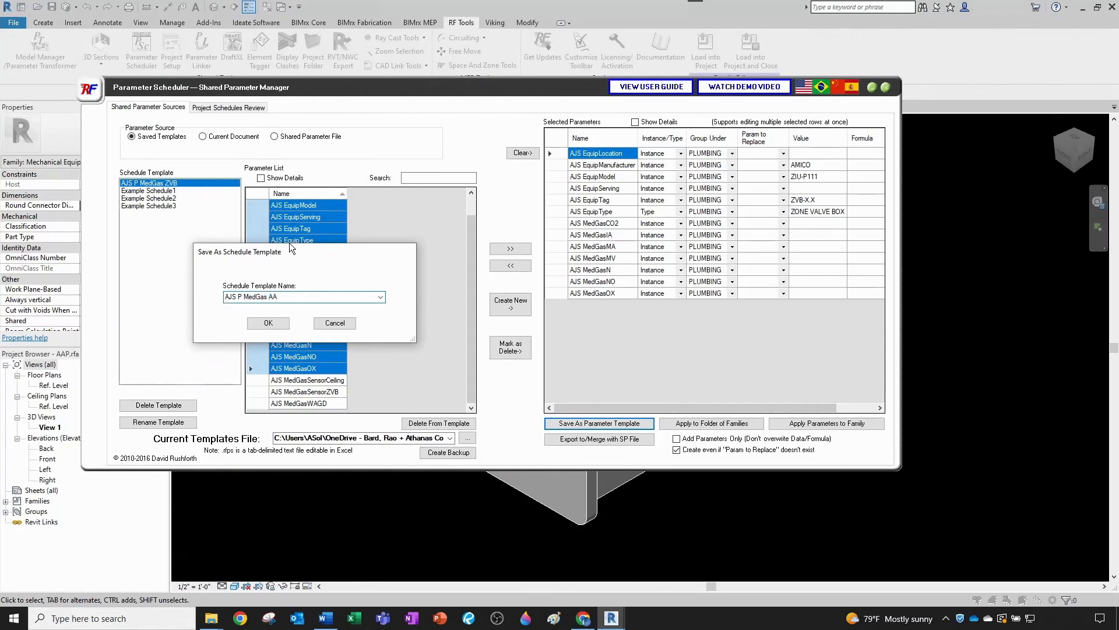
pyautogui.click(267, 324)
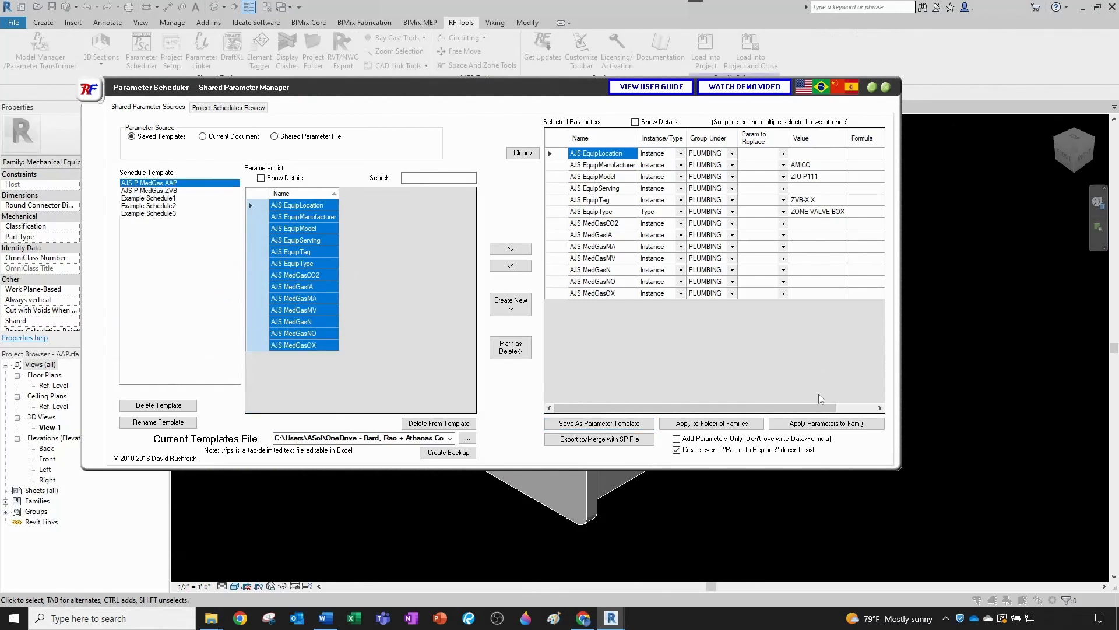
# Apply the selected parameters to the AAP family and close the Parameter Scheduler.
pyautogui.click(830, 424)
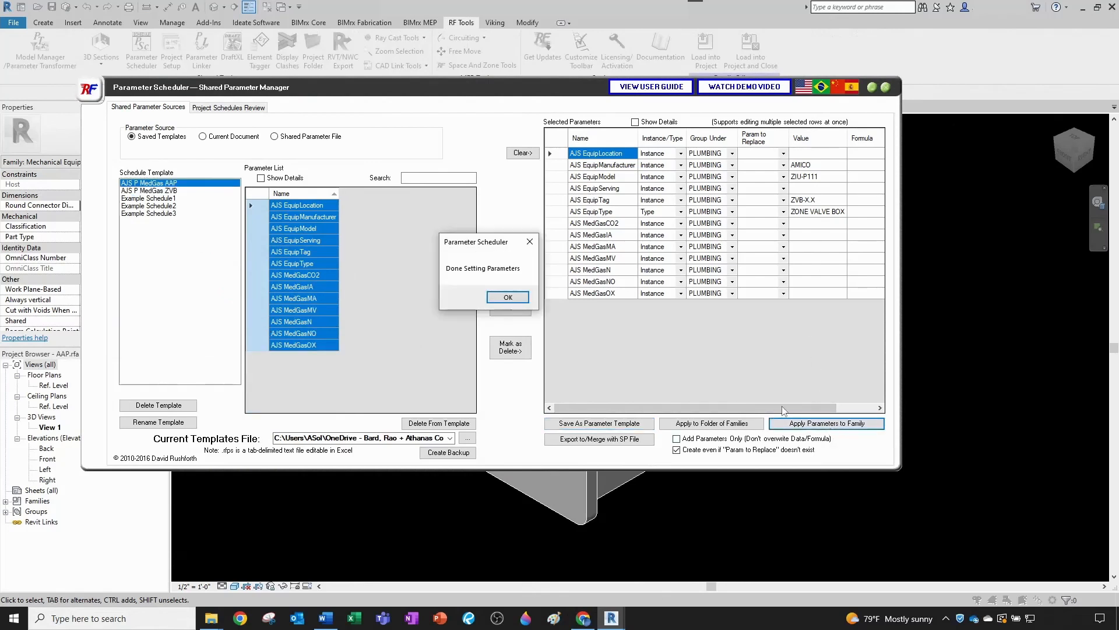
pyautogui.click(508, 298)
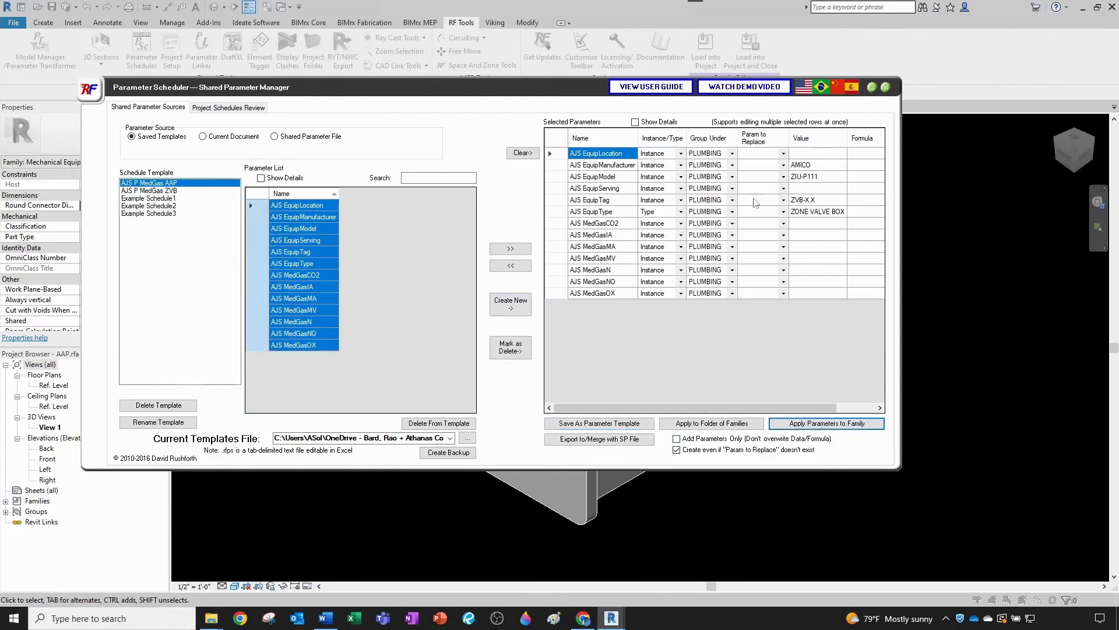
pyautogui.click(885, 87)
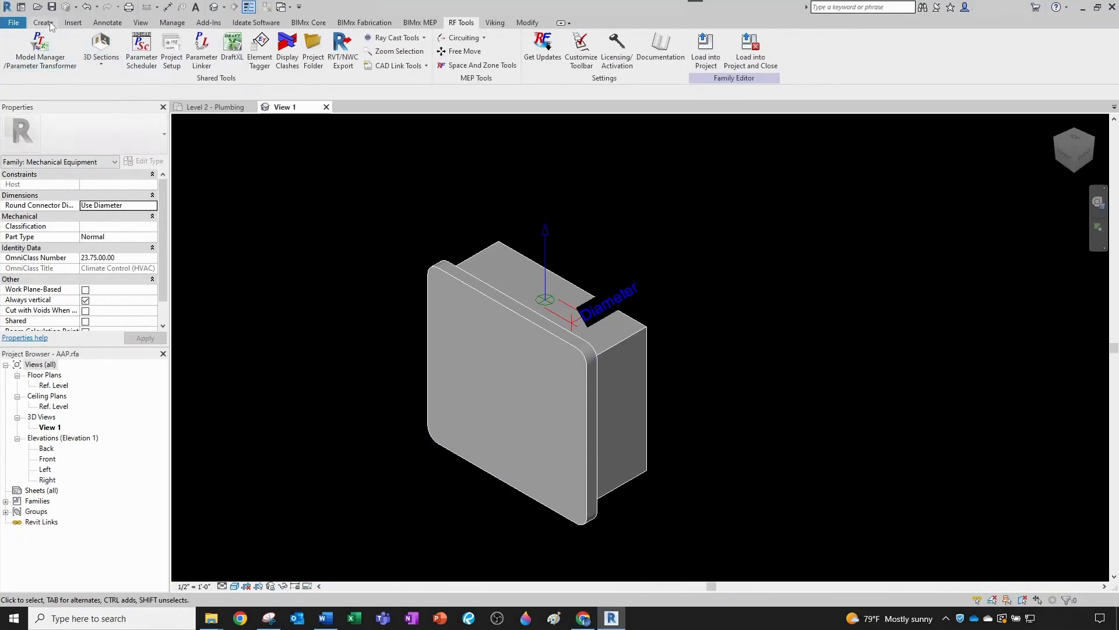
# Clear the AJS EquipModel, AJS EquipTag and AJS EquipType values in the family's type parameters.
pyautogui.click(46, 23)
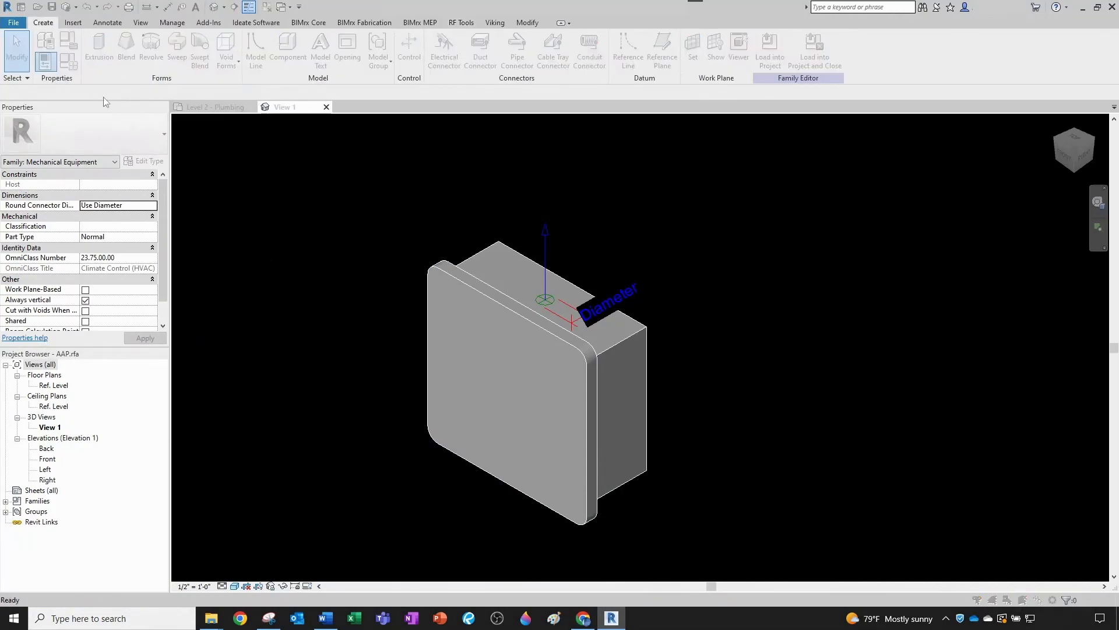
pyautogui.click(73, 69)
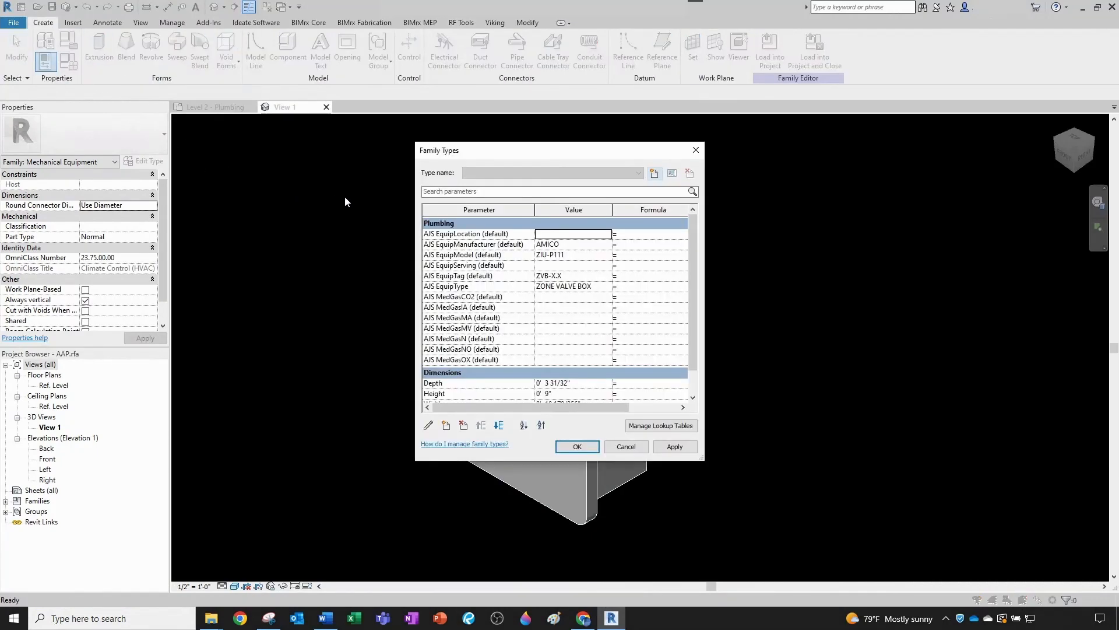
pyautogui.click(656, 174)
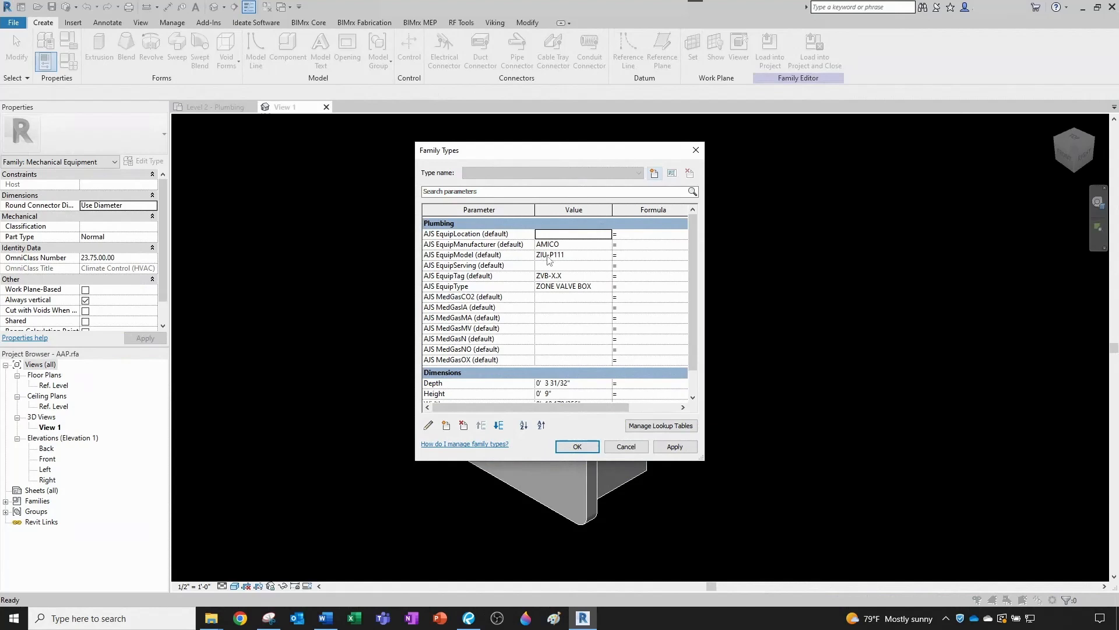
pyautogui.click(573, 255)
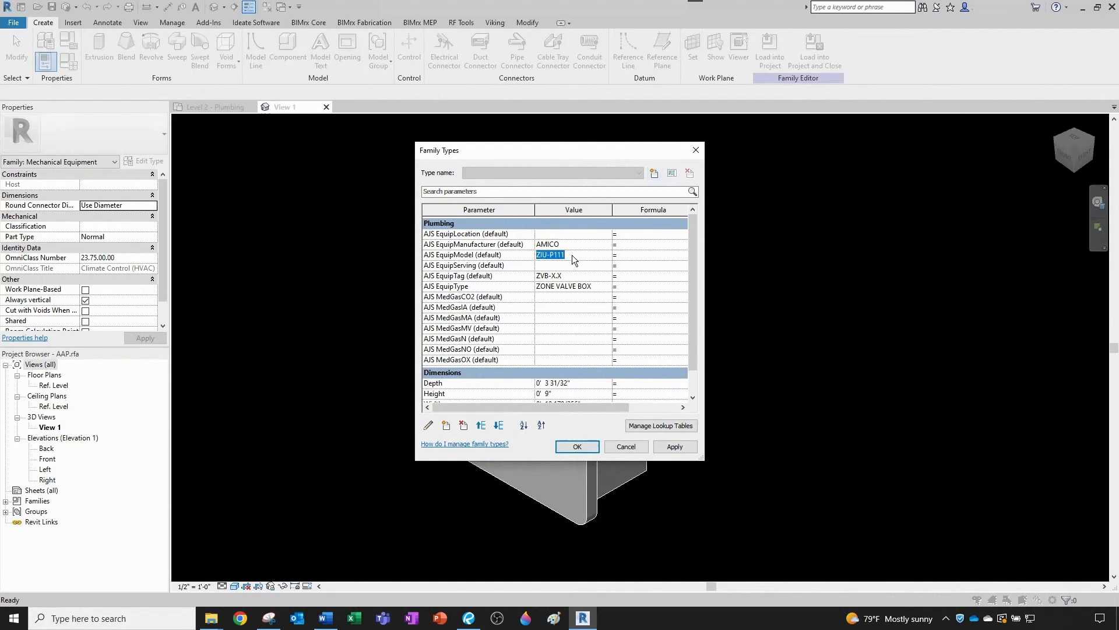
pyautogui.press('Delete')
pyautogui.click(574, 277)
pyautogui.press('Delete')
pyautogui.click(586, 286)
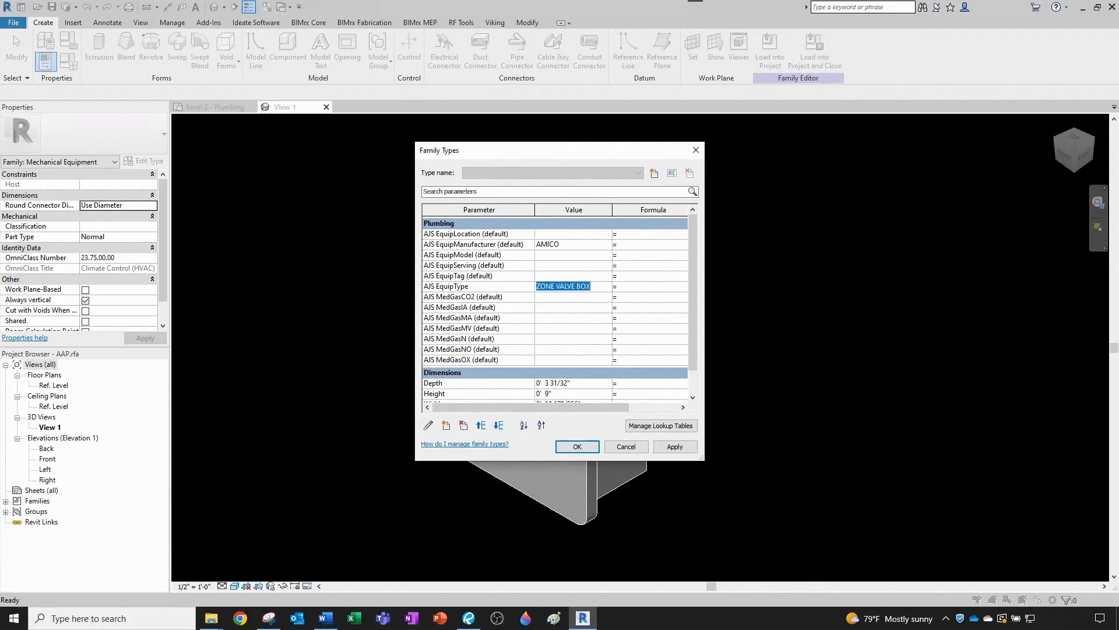
pyautogui.press('Delete')
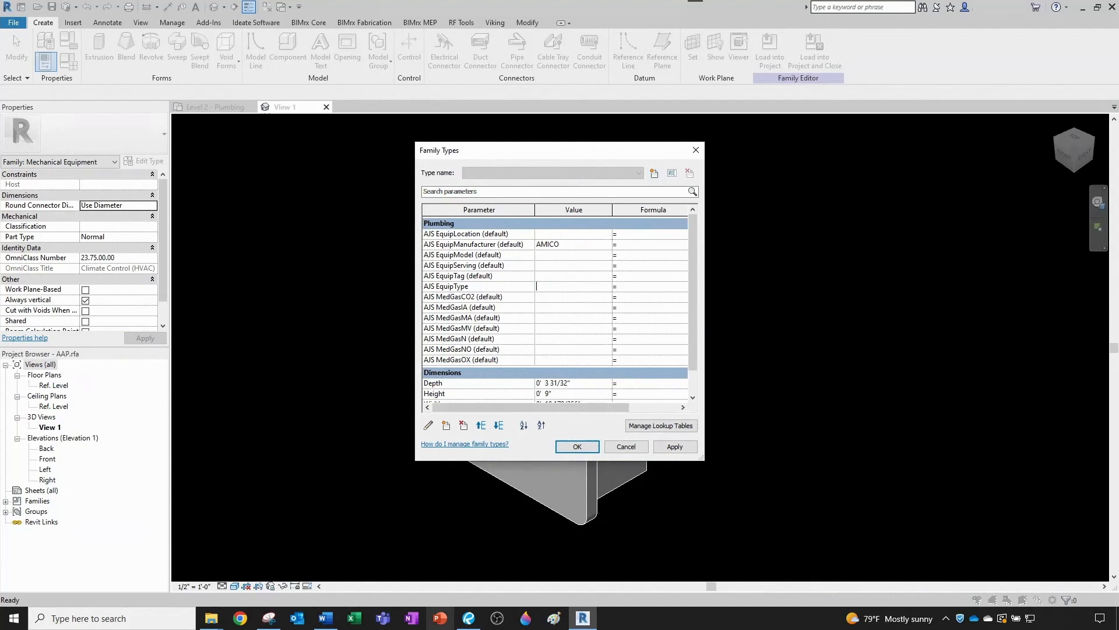
# Switch to the Amico Alert-3 spec PDF in Revu and copy model number A3AR-L-XXXXXXXX from page 2 into AJS EquipModel.
pyautogui.click(466, 623)
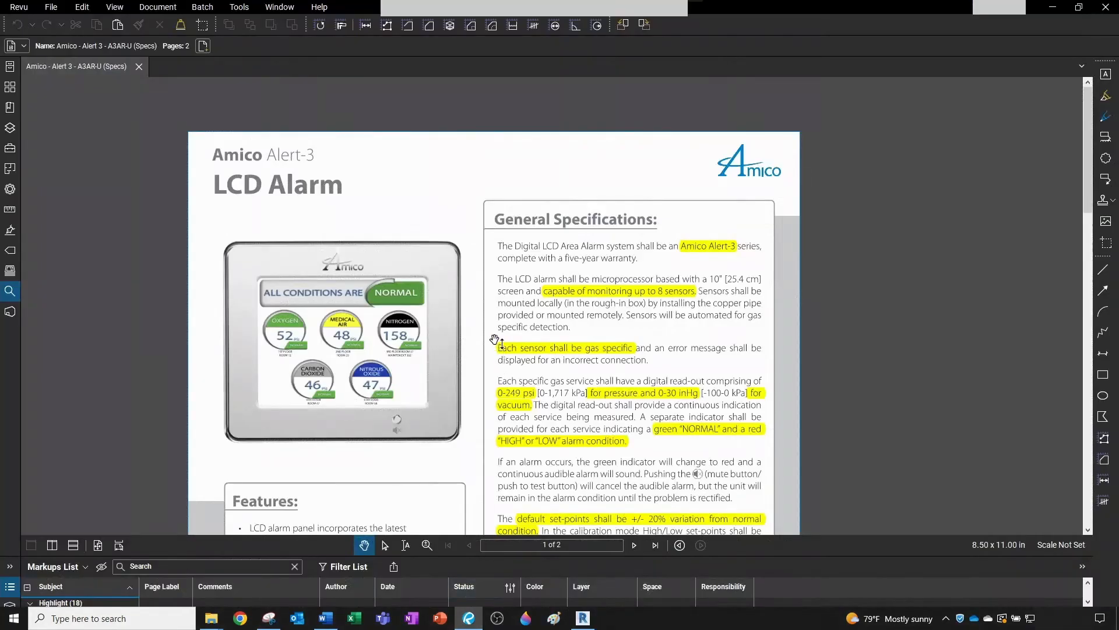
pyautogui.scroll(-5, 518, 246)
pyautogui.scroll(-10, 517, 246)
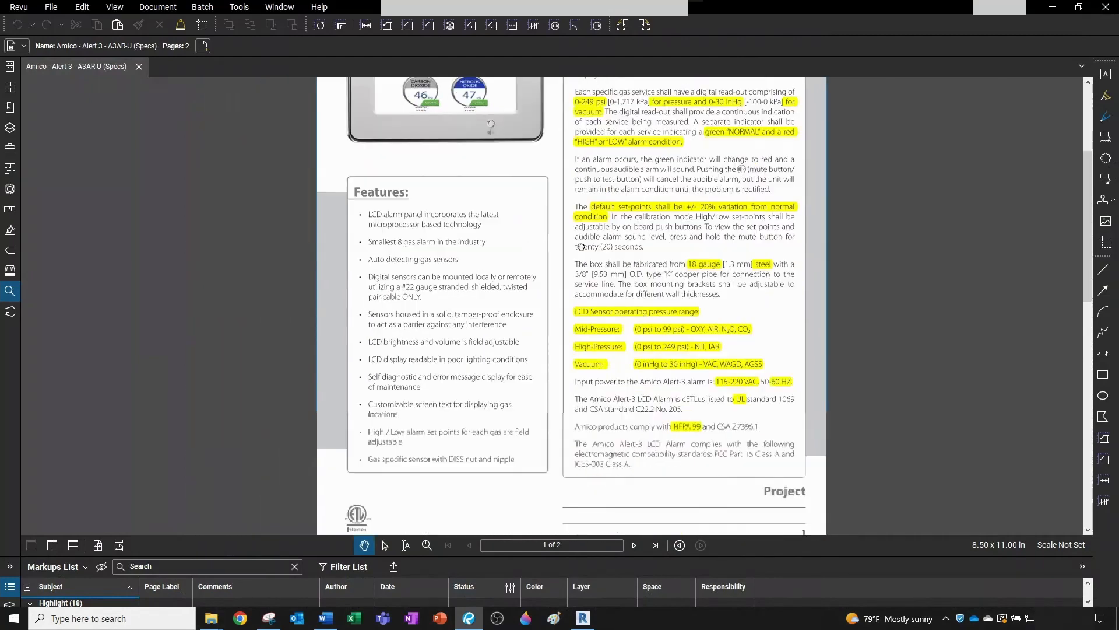
pyautogui.scroll(-10, 580, 304)
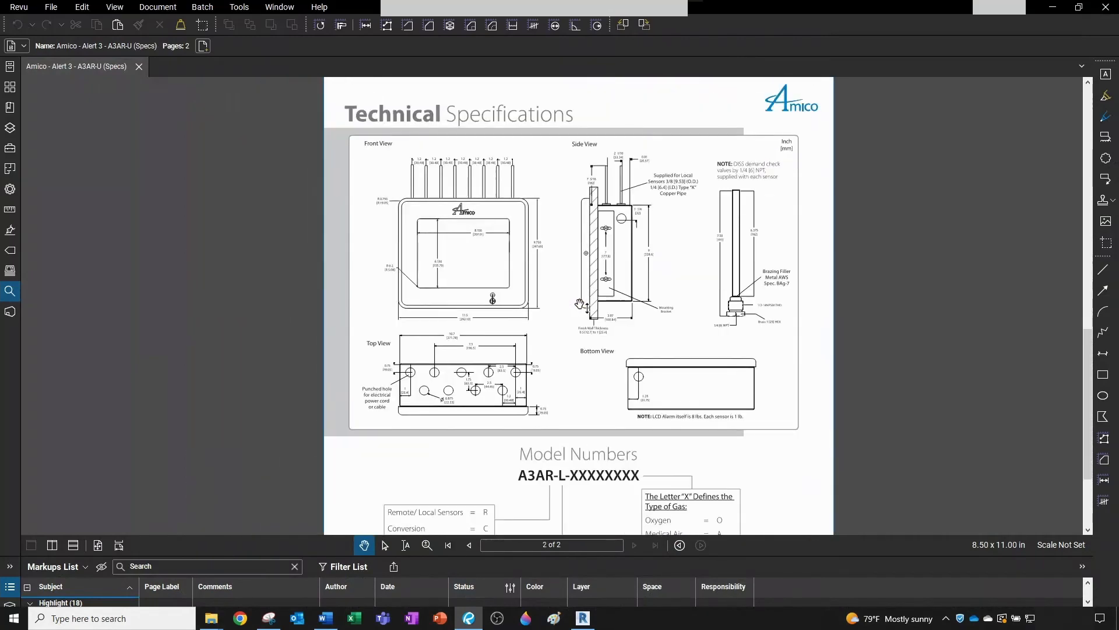
pyautogui.scroll(-3, 577, 367)
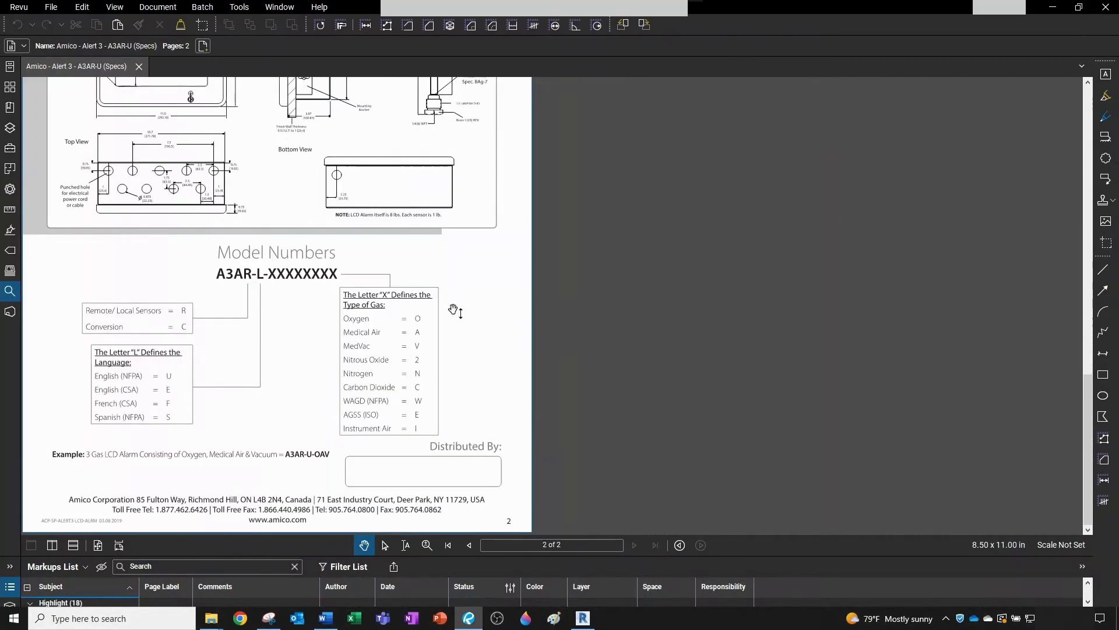
pyautogui.hotkey('shift', 't')
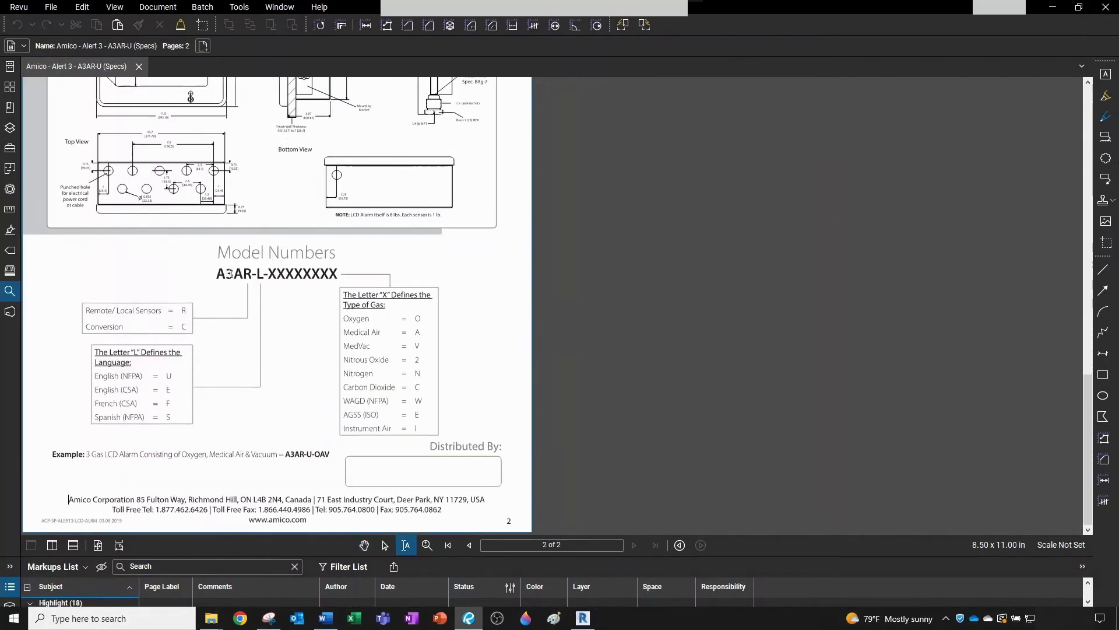
pyautogui.moveTo(216, 274); pyautogui.dragTo(337, 274)
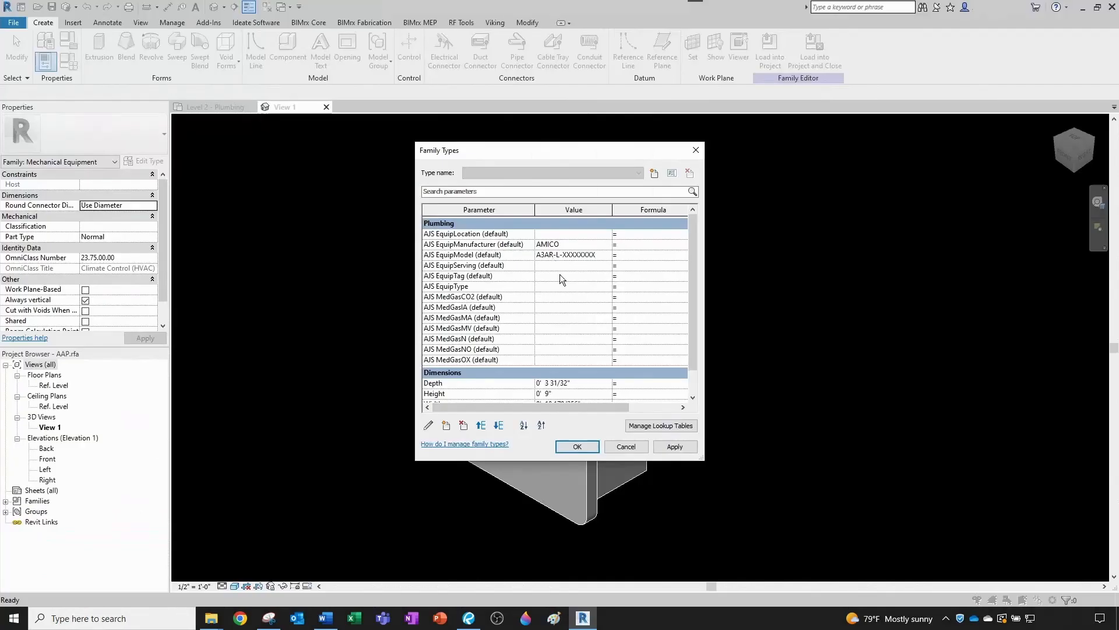
# Check the language and gas letter codes in the spec sheet's model number key and set AJS EquipModel to A3AR-U-XXXXXXXX.
pyautogui.moveTo(563, 255); pyautogui.dragTo(596, 255)
pyautogui.click(471, 620)
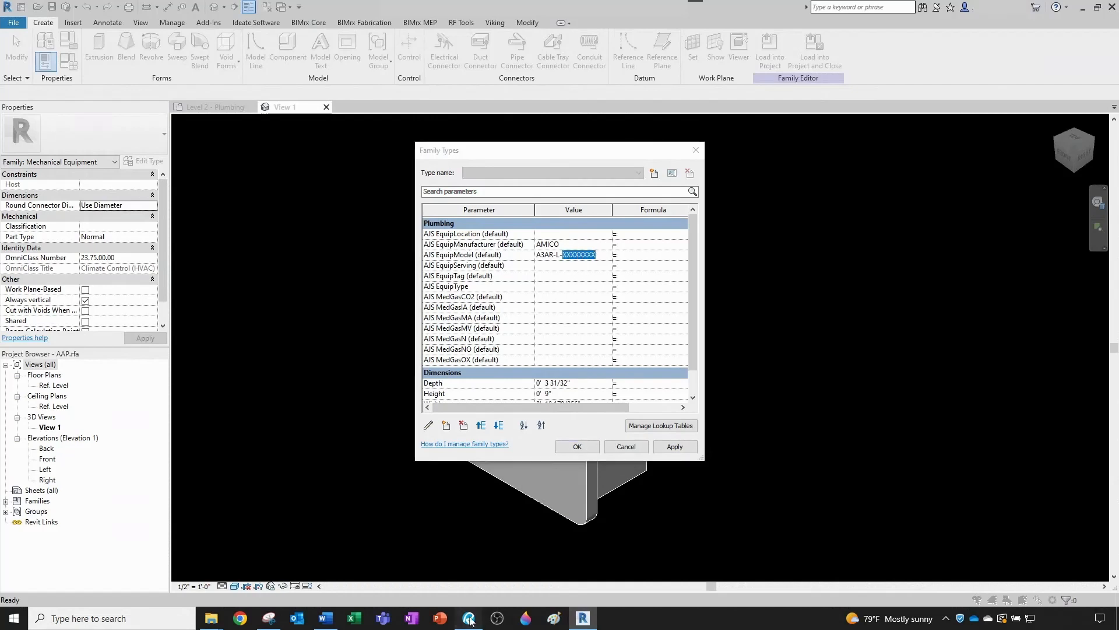
pyautogui.click(468, 309)
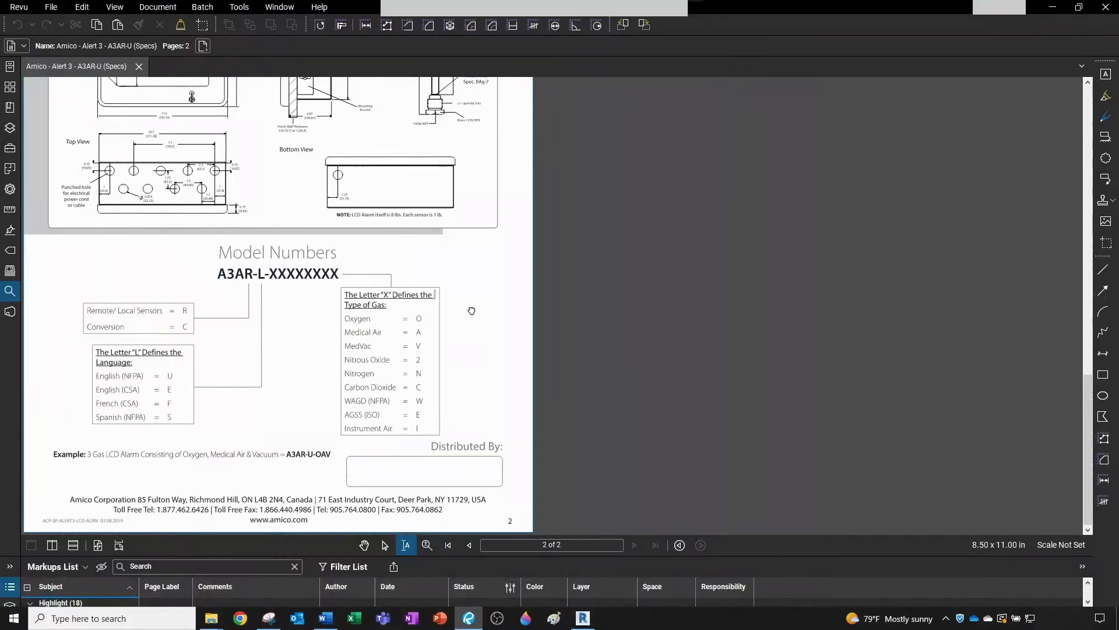
pyautogui.scroll(4, 469, 309)
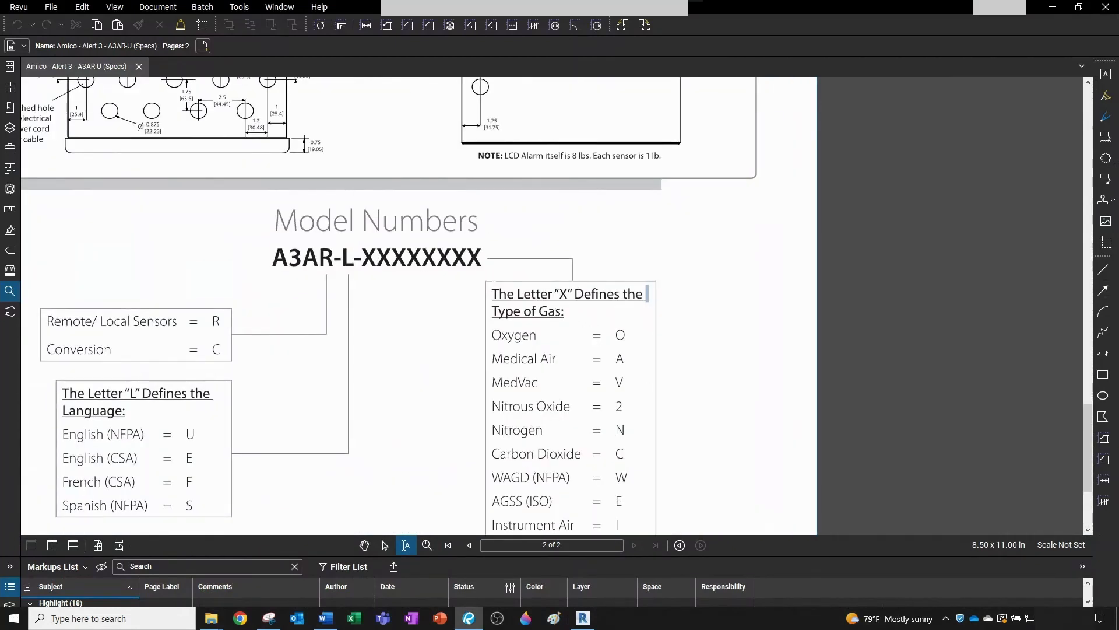
pyautogui.moveTo(449, 322); pyautogui.dragTo(543, 303, button='middle')
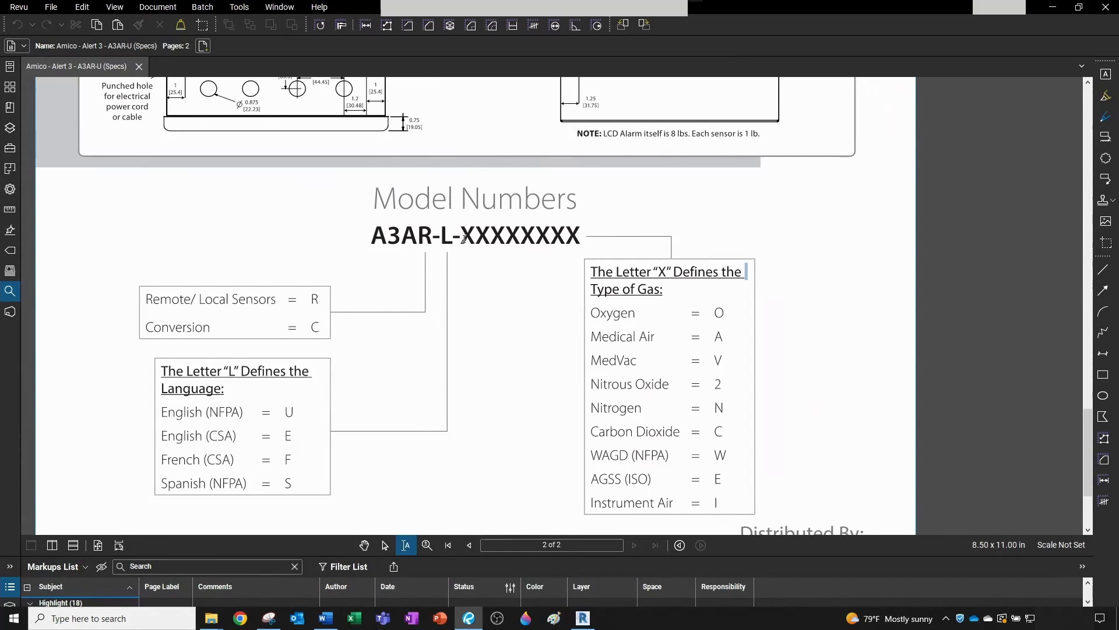
pyautogui.click(1050, 11)
# Set AJS EquipTag to AAP-X.X and AJS EquipType to AREA ALARM PANEL.
pyautogui.click(543, 277)
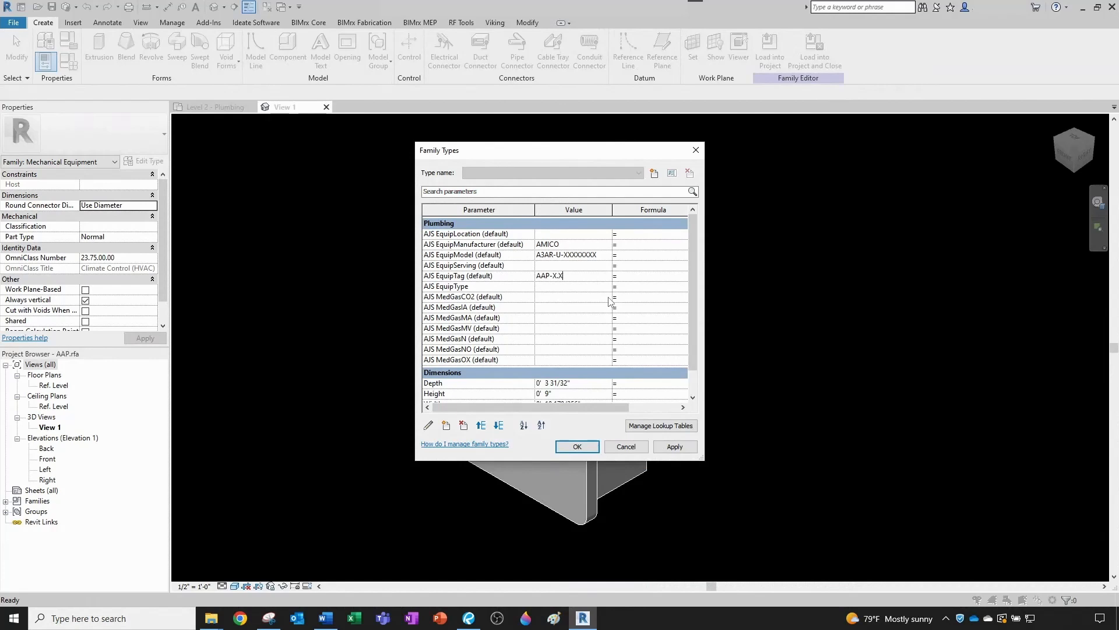
pyautogui.write('REA ALARM')
pyautogui.scroll(-2, 551, 355)
pyautogui.scroll(2, 556, 350)
# Start a new shared parameter for the family and choose the Plumbing group of the shared parameter file.
pyautogui.click(446, 425)
pyautogui.click(449, 211)
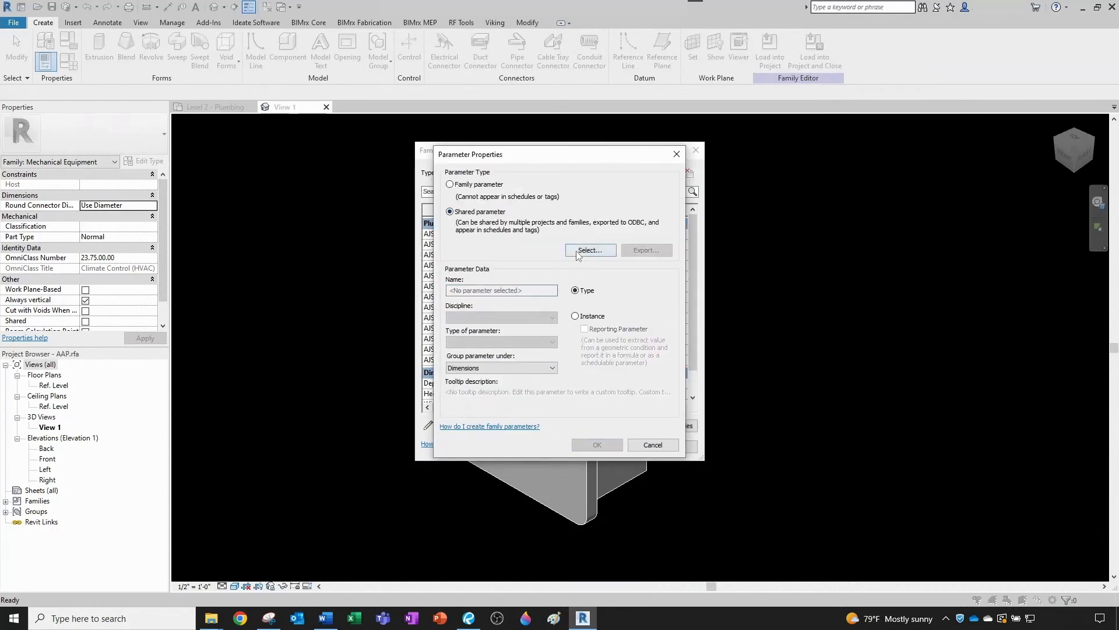
pyautogui.click(590, 249)
pyautogui.click(522, 244)
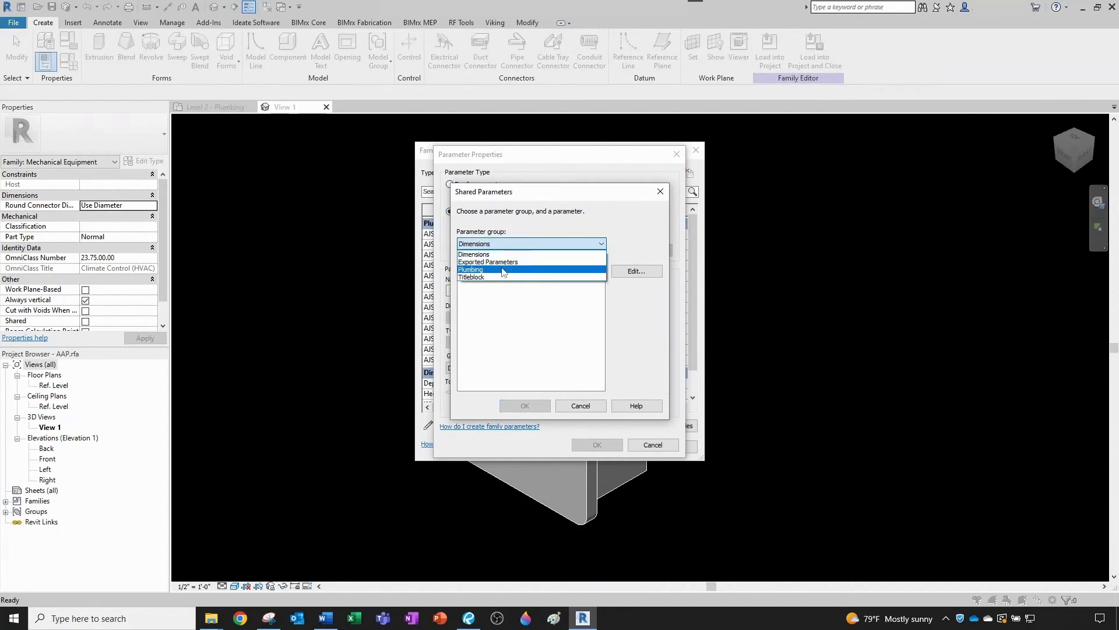
pyautogui.click(513, 269)
# Choose AJS MedGasZoneValveBox as the shared parameter from the Plumbing group.
pyautogui.scroll(-2, 506, 344)
pyautogui.scroll(-10, 506, 342)
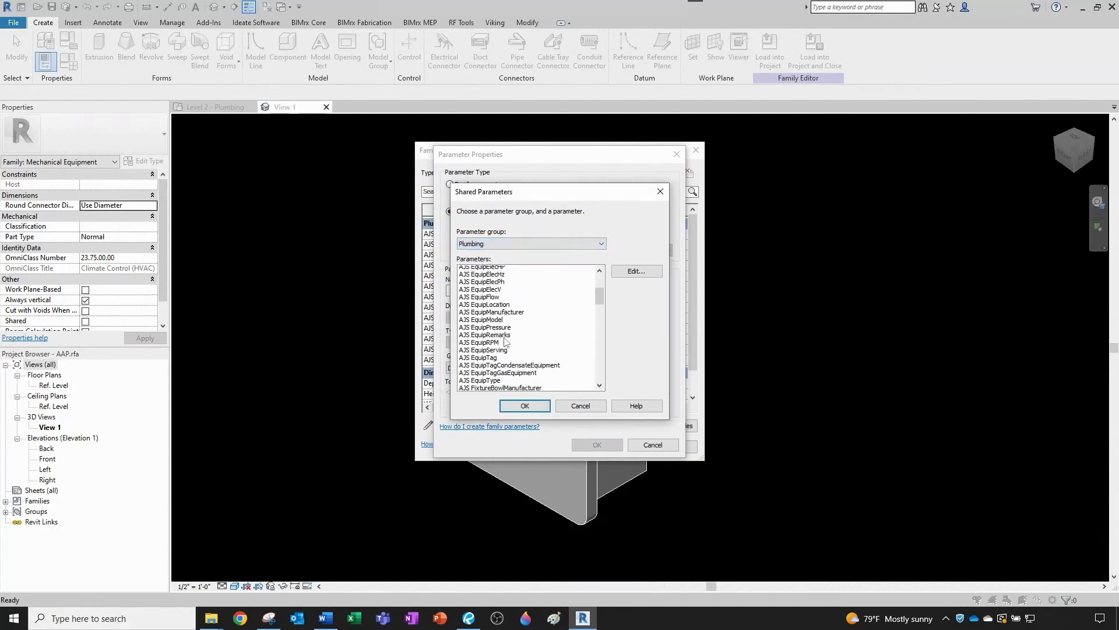
pyautogui.scroll(-4, 505, 342)
pyautogui.click(491, 341)
pyautogui.scroll(-1, 485, 344)
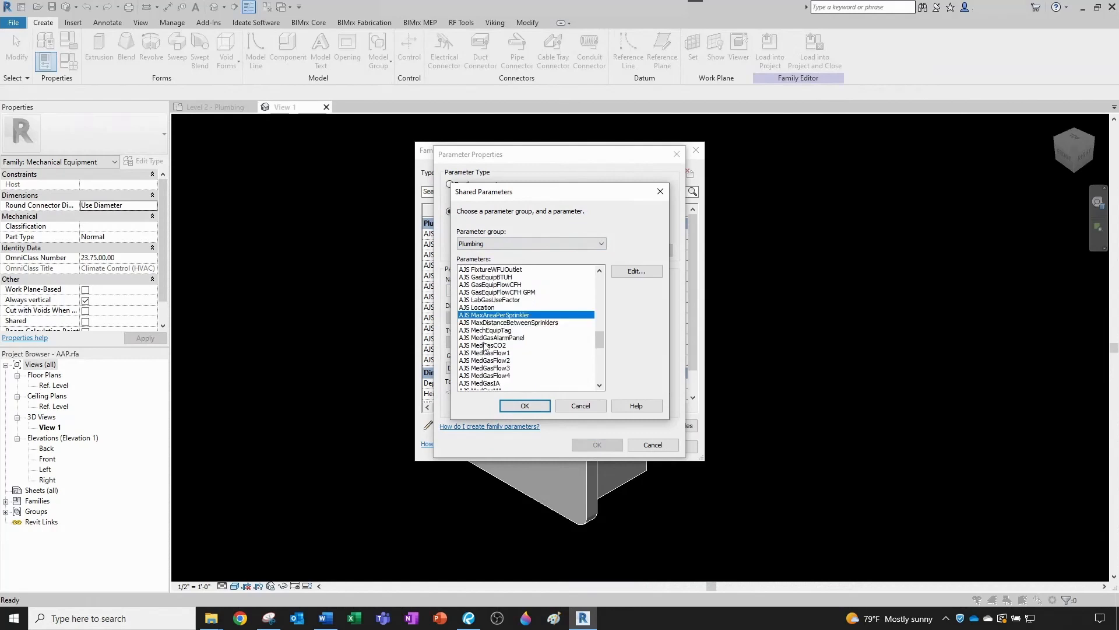
pyautogui.click(484, 338)
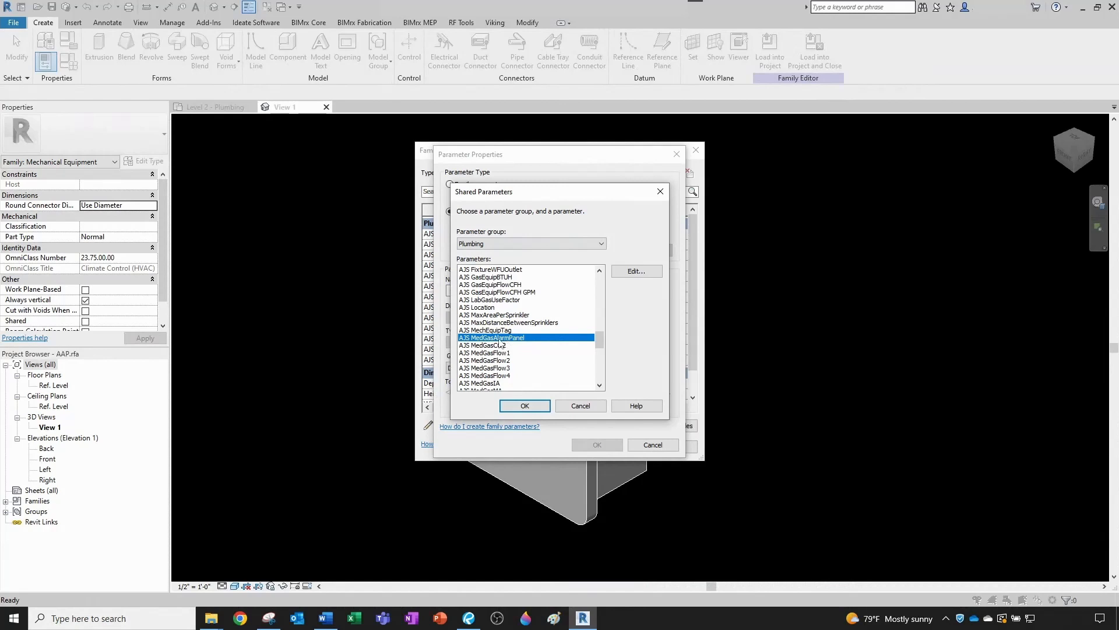
pyautogui.scroll(-5, 496, 342)
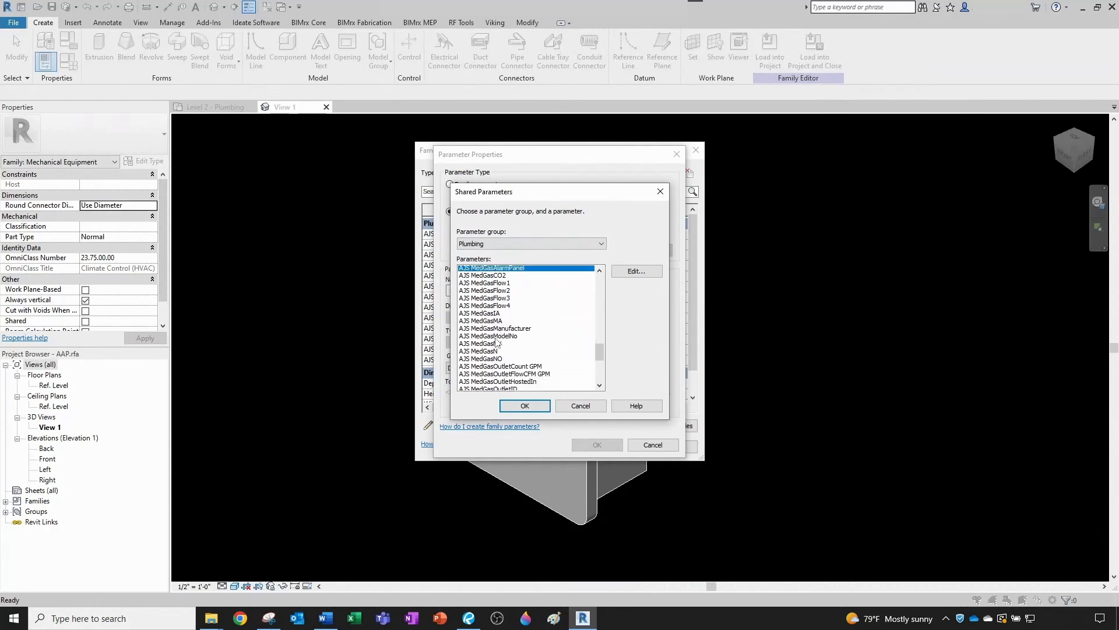
pyautogui.scroll(-2, 496, 343)
pyautogui.click(494, 353)
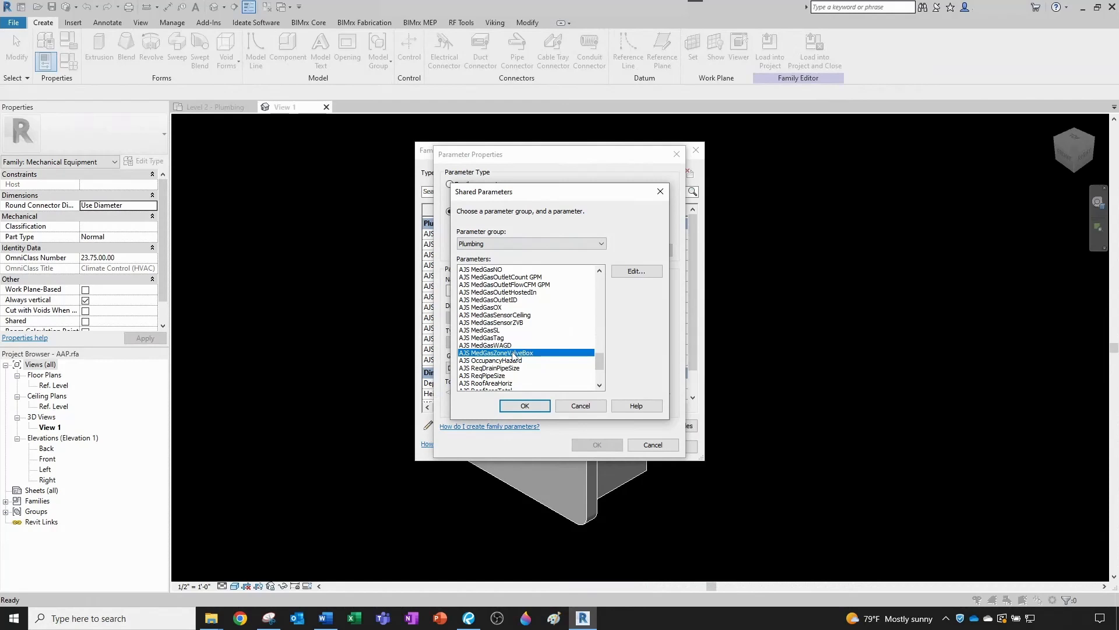
pyautogui.click(524, 406)
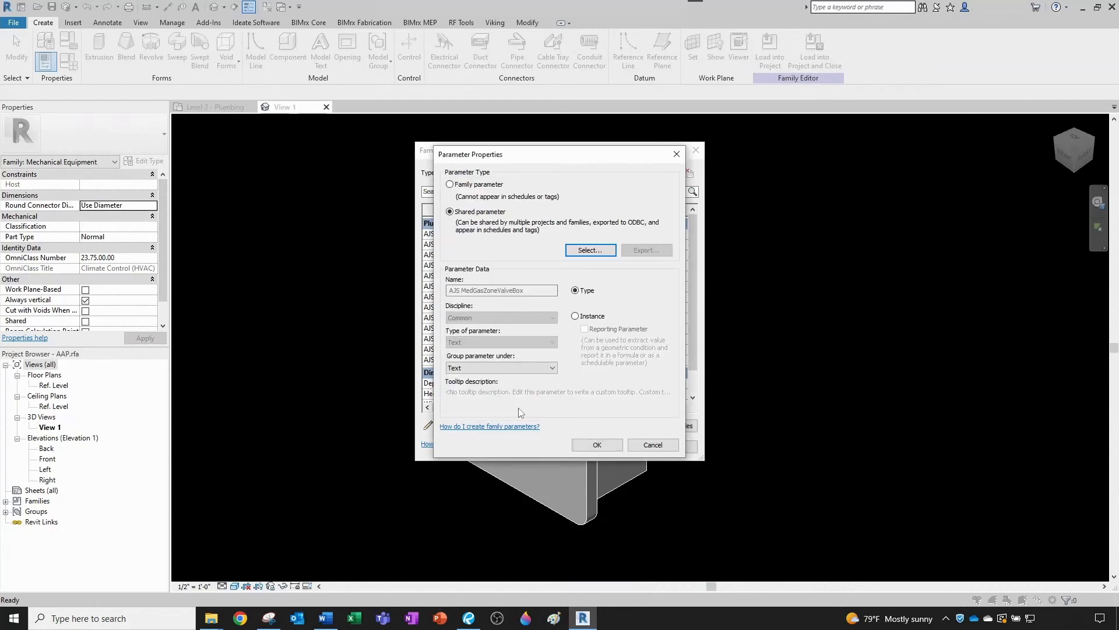
# Group the AJS MedGasZoneValveBox parameter under Plumbing and add it to the family as a type parameter.
pyautogui.click(504, 369)
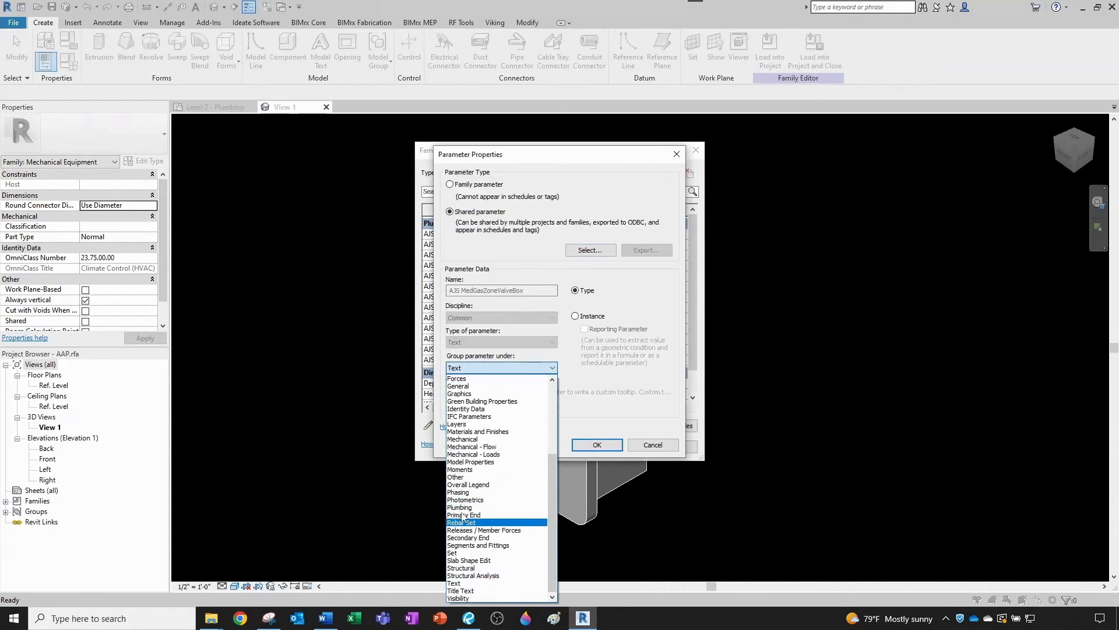
pyautogui.click(553, 505)
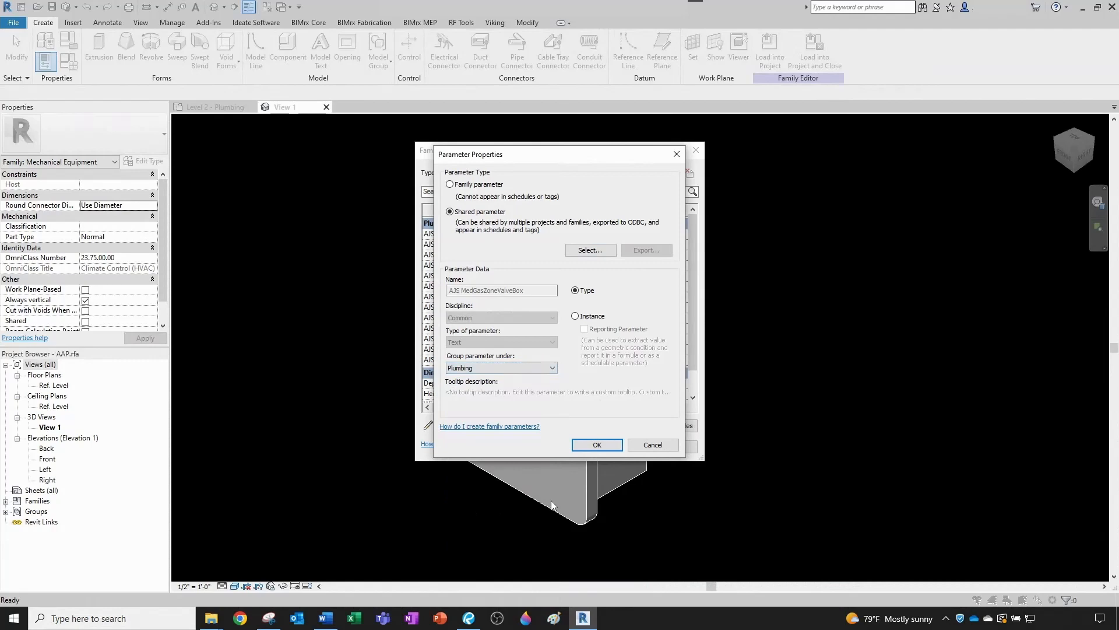
pyautogui.click(594, 446)
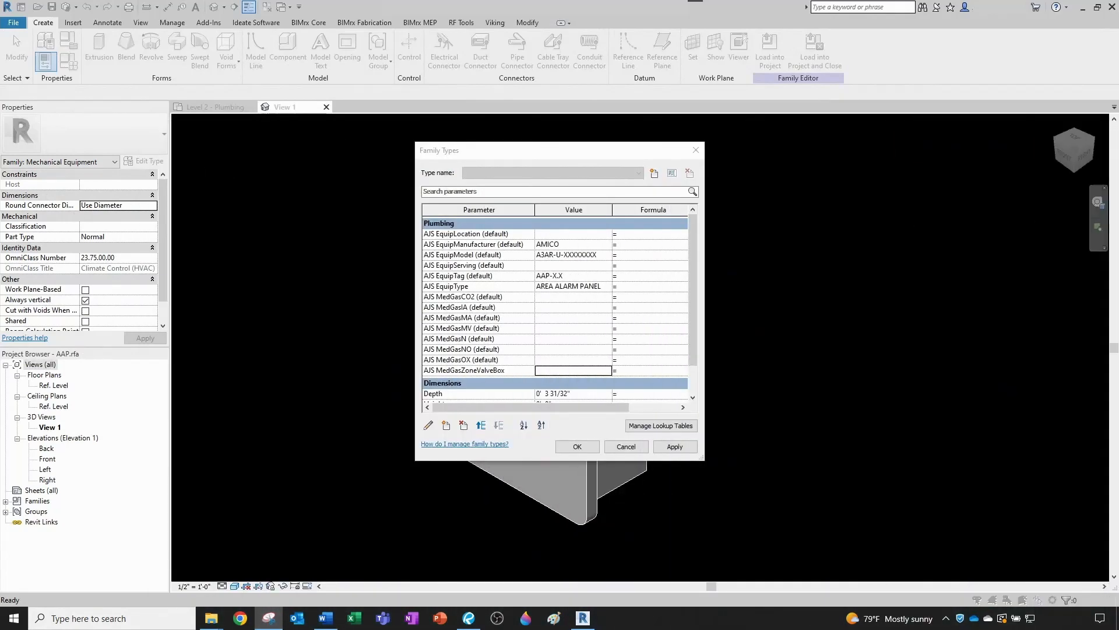
# Add the shared type parameter AJS EquipDescription, grouped under Plumbing, and set its value to AREA ALARM PANEL.
pyautogui.click(502, 292)
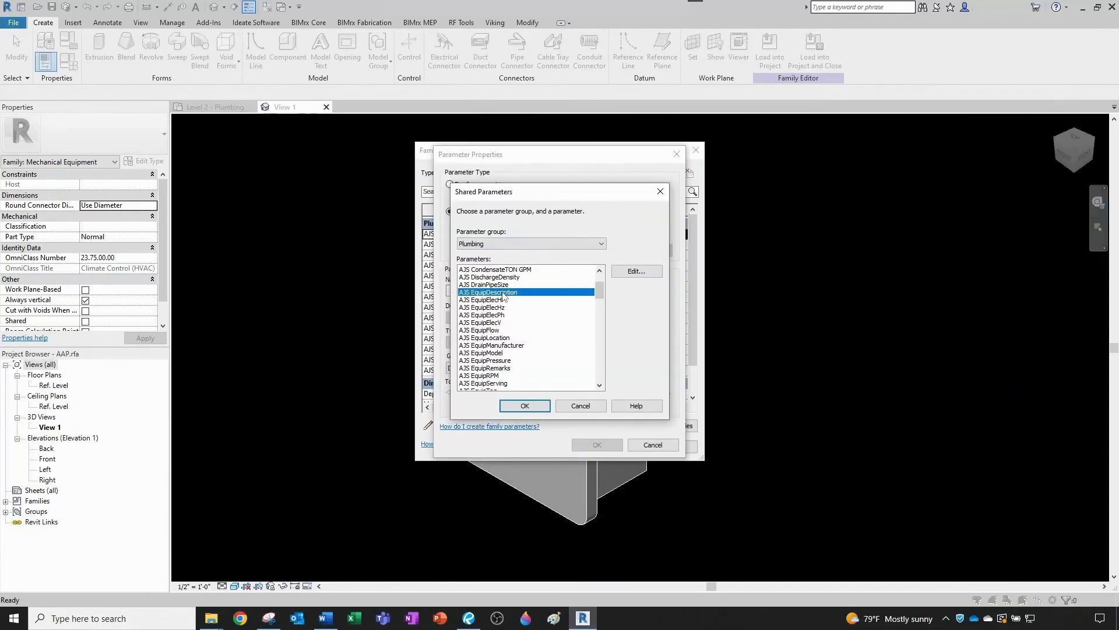
pyautogui.click(539, 405)
pyautogui.click(492, 368)
pyautogui.click(474, 508)
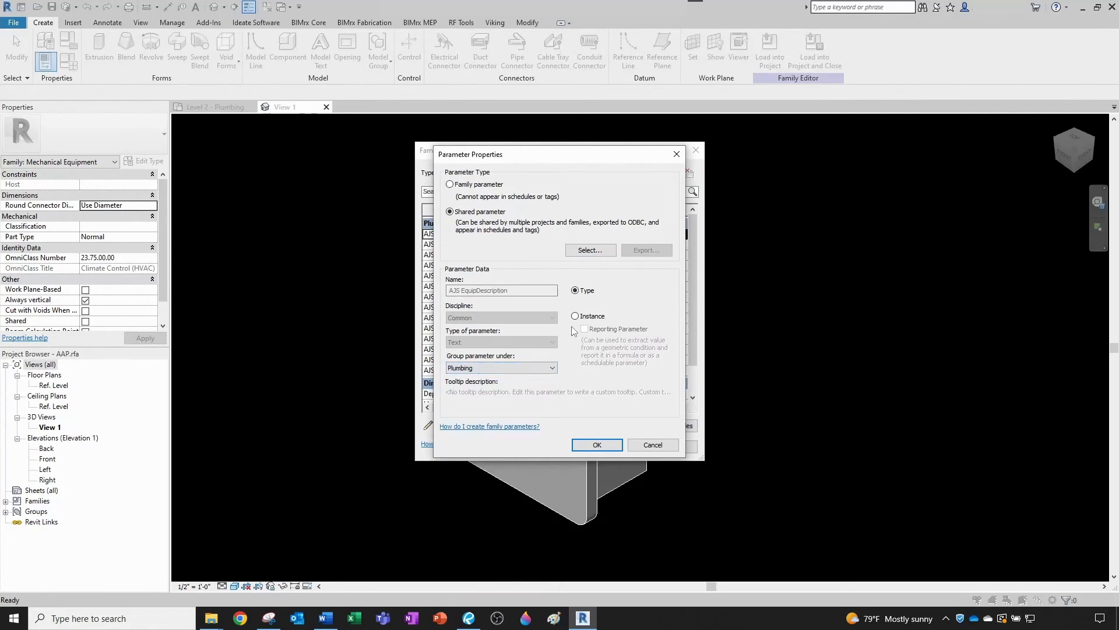
pyautogui.click(584, 446)
# Reorder the medical gas parameters by moving OX, MA, MV and N up the list, and confirm the family types.
pyautogui.click(488, 360)
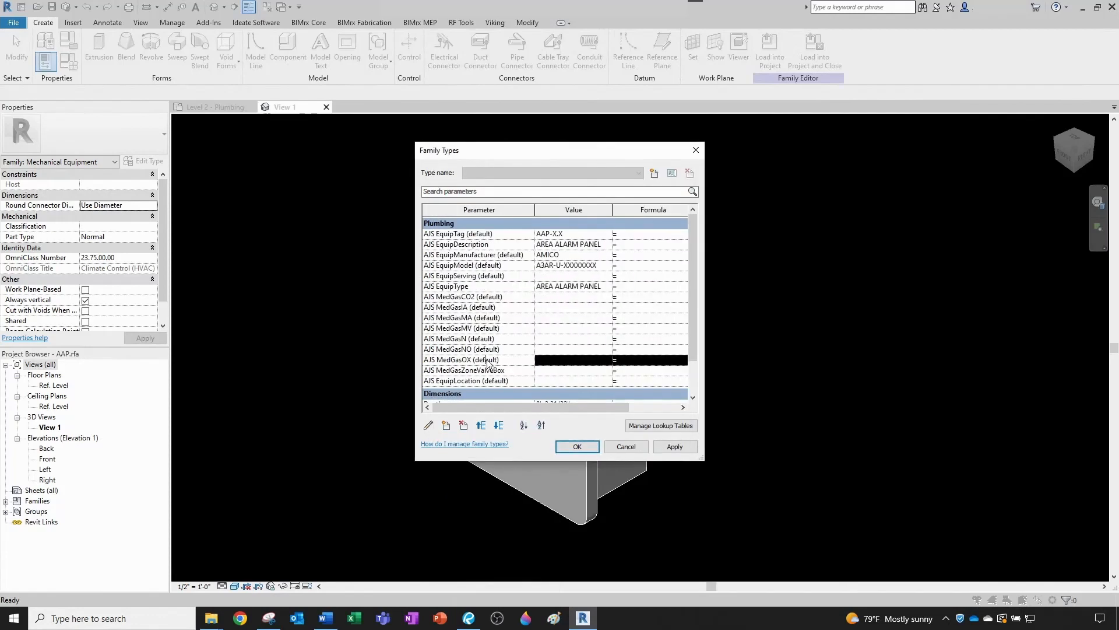
pyautogui.click(483, 429)
pyautogui.click(484, 429)
pyautogui.click(483, 430)
pyautogui.click(480, 329)
pyautogui.click(483, 429)
pyautogui.click(483, 429)
pyautogui.click(483, 429)
pyautogui.click(467, 340)
pyautogui.doubleClick(482, 428)
pyautogui.doubleClick(482, 427)
pyautogui.click(479, 350)
pyautogui.click(481, 428)
pyautogui.tripleClick(481, 427)
pyautogui.click(482, 349)
pyautogui.click(482, 426)
pyautogui.click(481, 427)
pyautogui.click(482, 427)
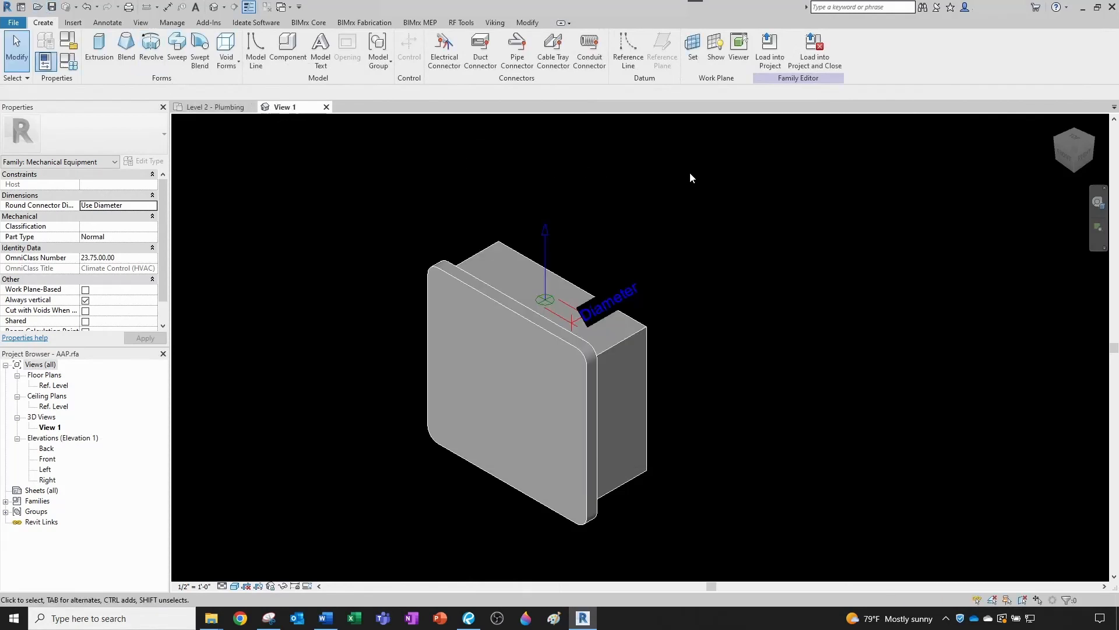
# Load the AAP family into the project, overwriting the existing version and its parameter values.
pyautogui.click(769, 49)
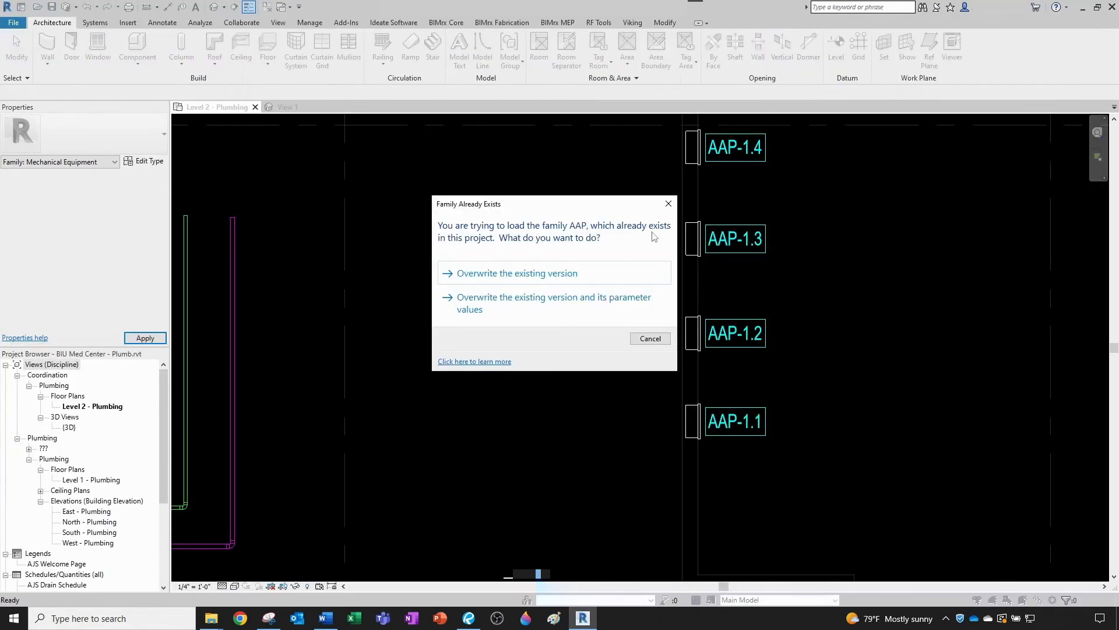
pyautogui.click(546, 303)
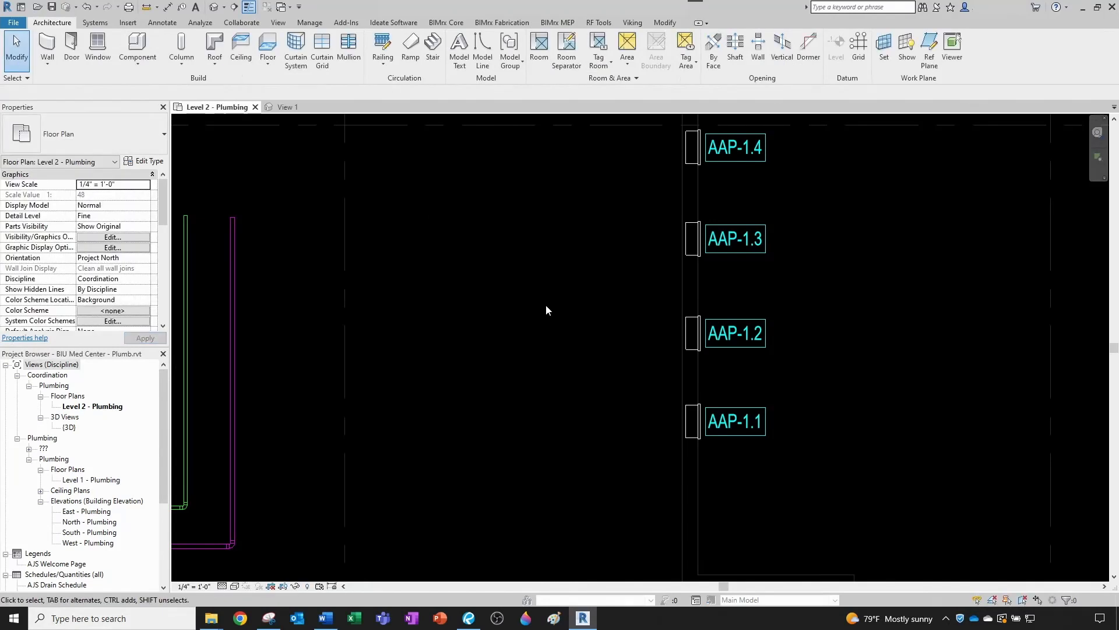
pyautogui.scroll(-4, 127, 418)
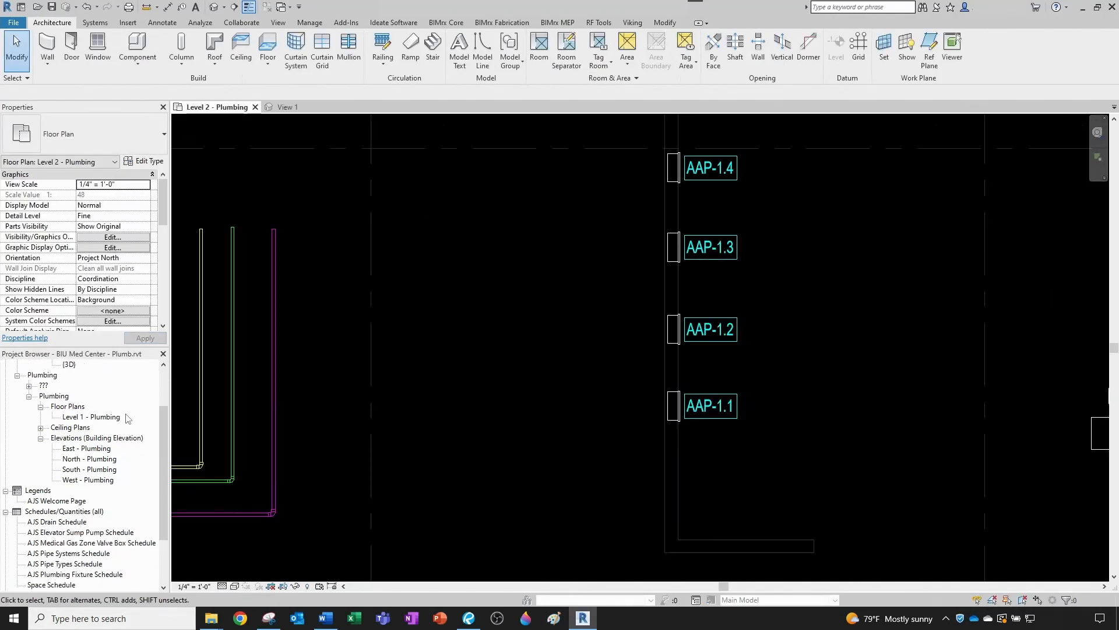
# Open the AJS Medical Gas Zone Valve Box Schedule and check which equipment type its filter uses.
pyautogui.click(89, 470)
pyautogui.rightClick(91, 469)
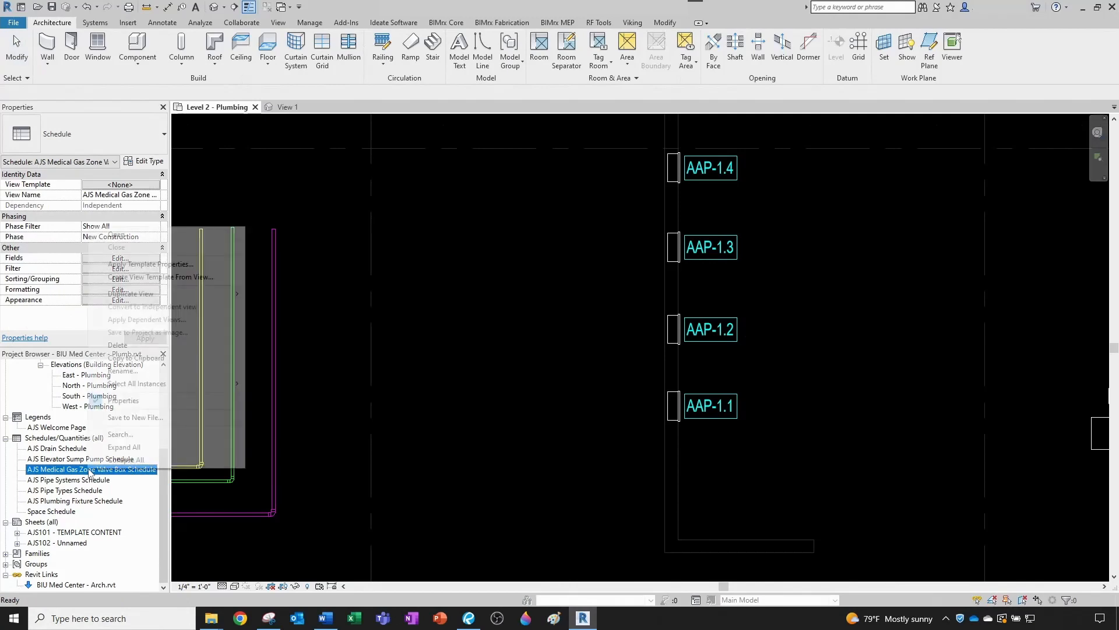
pyautogui.click(674, 317)
pyautogui.scroll(-1, 661, 315)
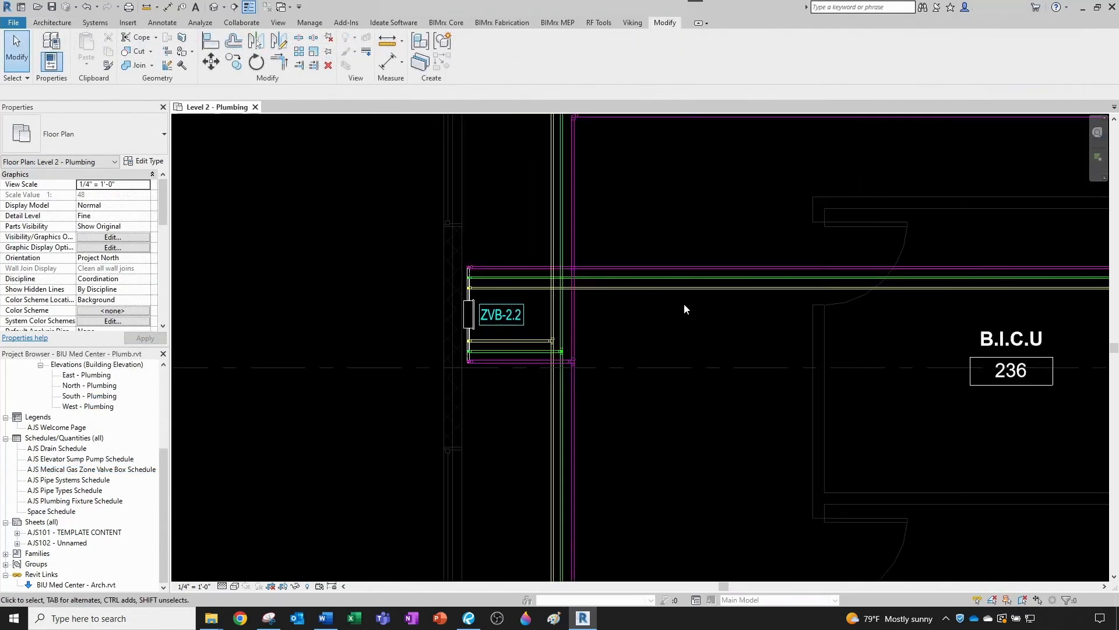
pyautogui.doubleClick(78, 469)
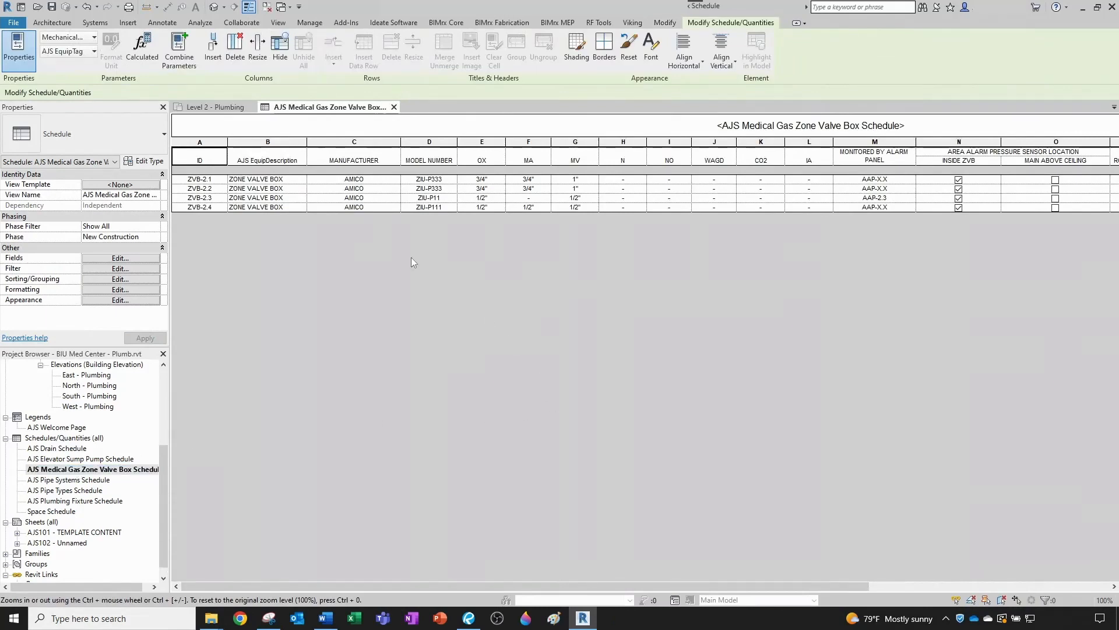
pyautogui.click(121, 269)
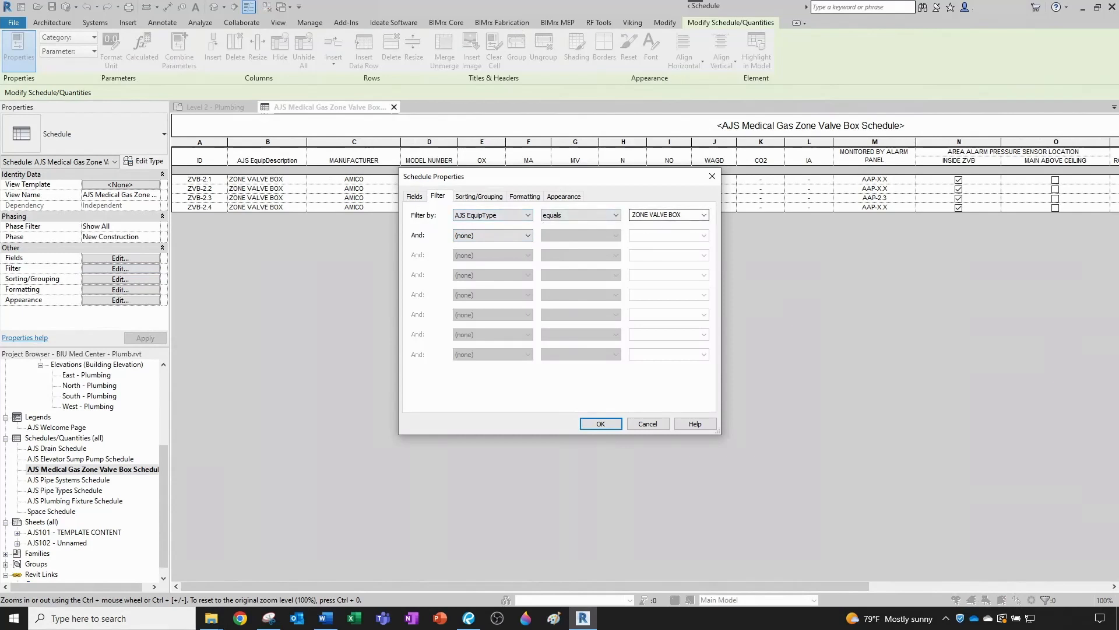
pyautogui.click(616, 425)
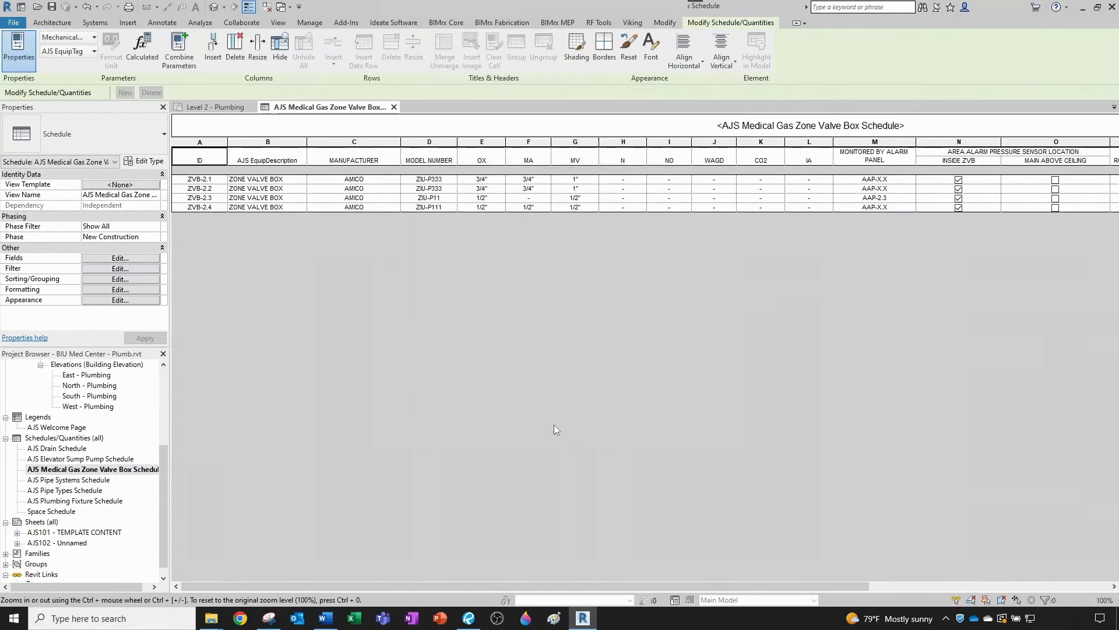
# Duplicate the AJS Medical Gas Zone Valve Box Schedule and replace Zone Valve Box with Area Alarm Panel in the copy's name.
pyautogui.rightClick(115, 469)
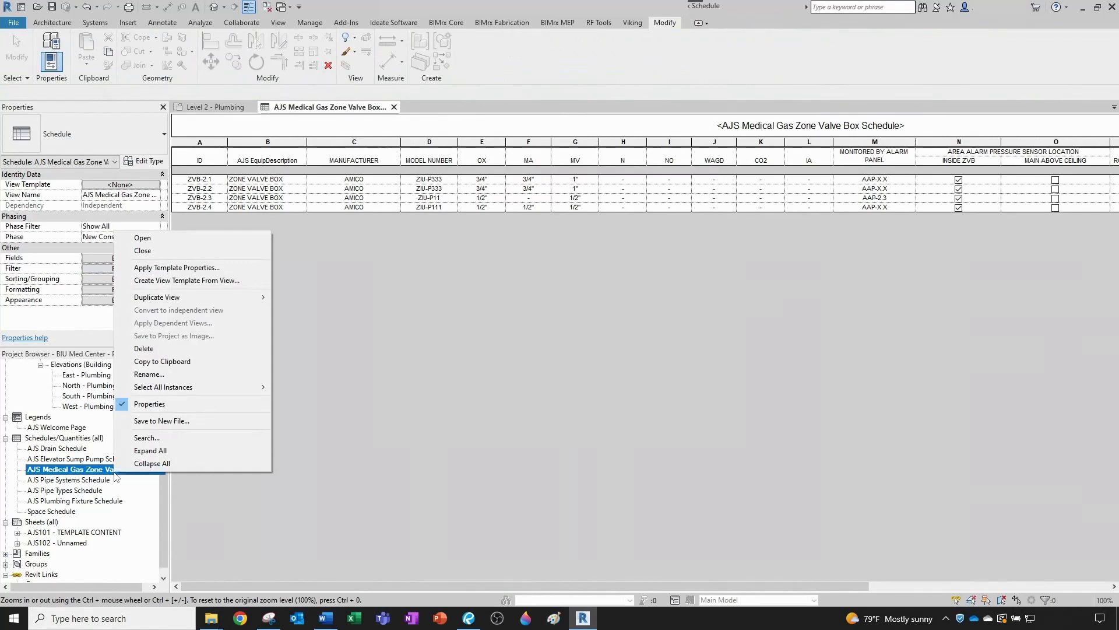
pyautogui.moveTo(245, 297)
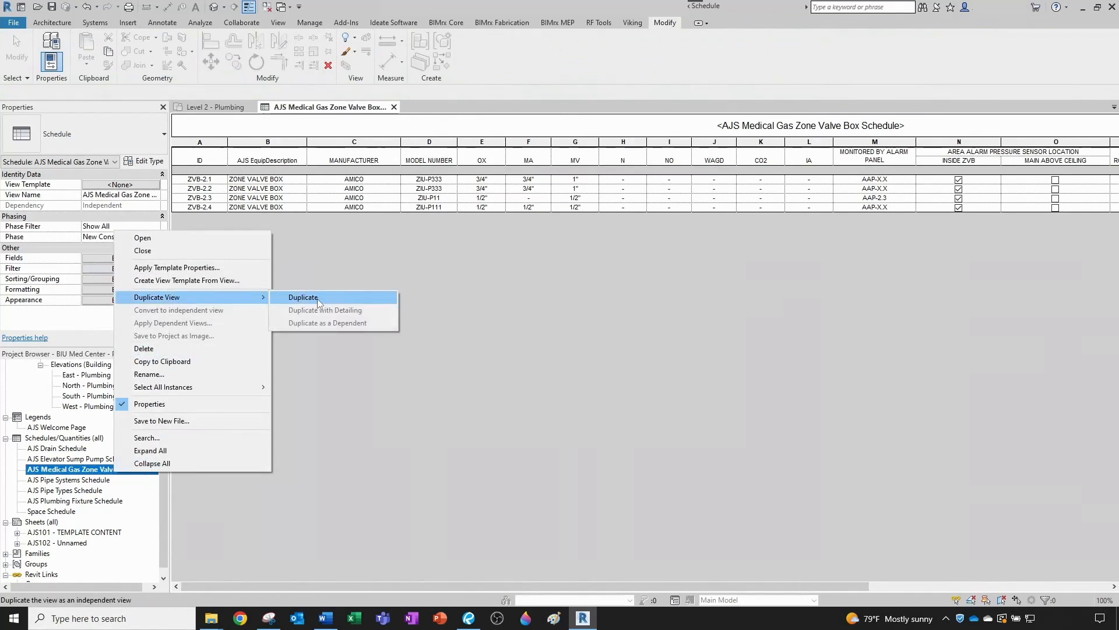
pyautogui.click(319, 298)
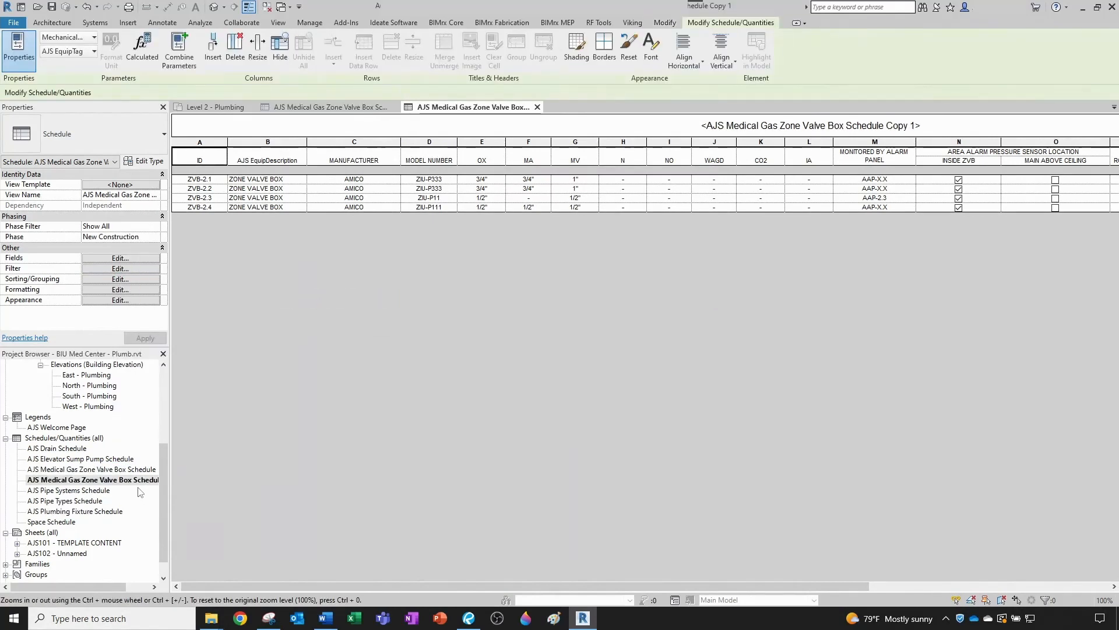
pyautogui.click(123, 480)
pyautogui.press('F2')
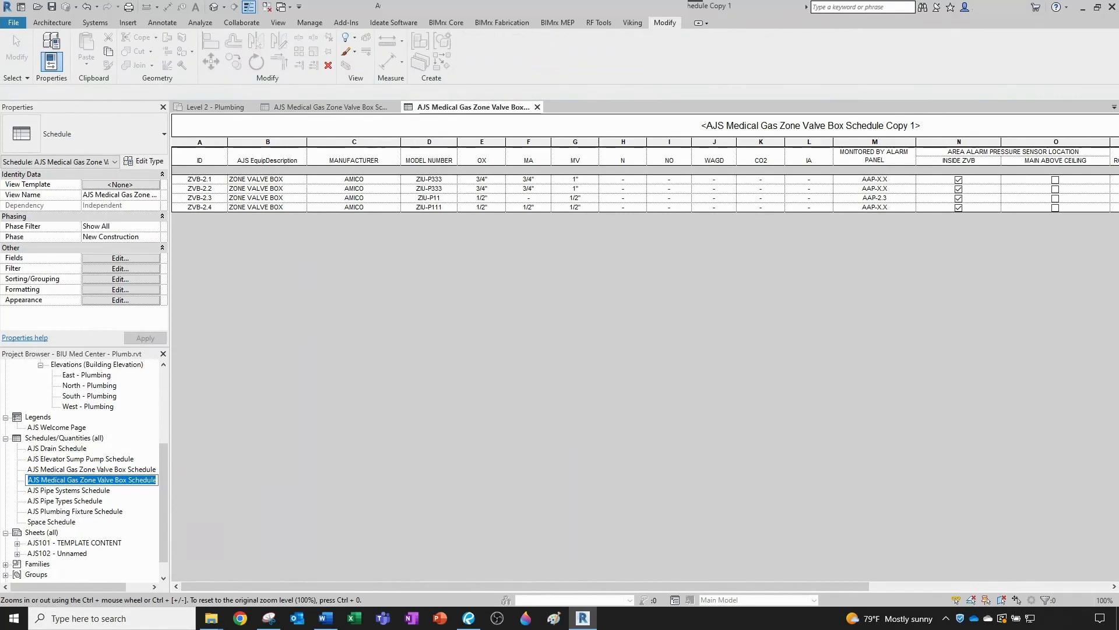
pyautogui.moveTo(79, 479); pyautogui.dragTo(127, 479)
pyautogui.write('Area Alarm Panel')
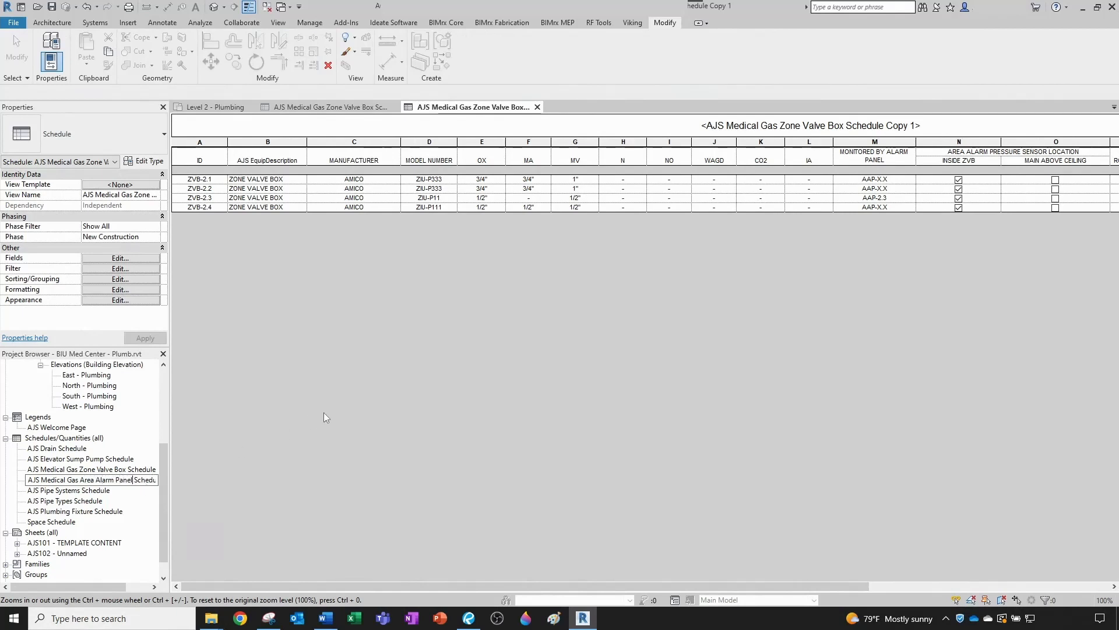
pyautogui.click(325, 417)
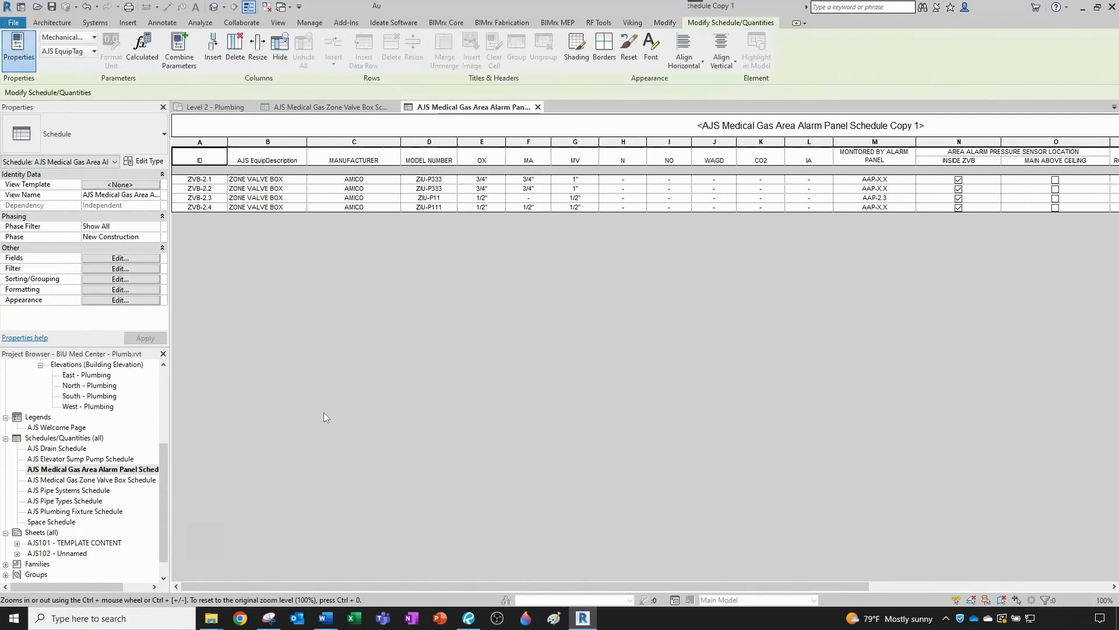
# Filter the area alarm panel schedule by AJS EquipType equals AREA ALARM PANEL and widen its MODEL NUMBER column.
pyautogui.click(110, 269)
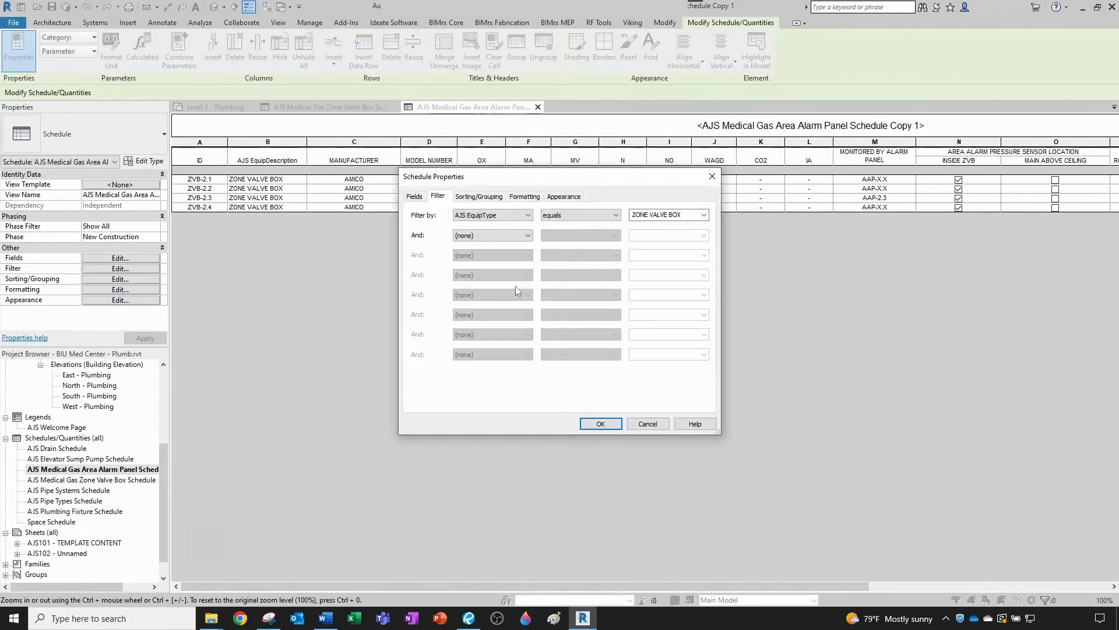
pyautogui.click(518, 216)
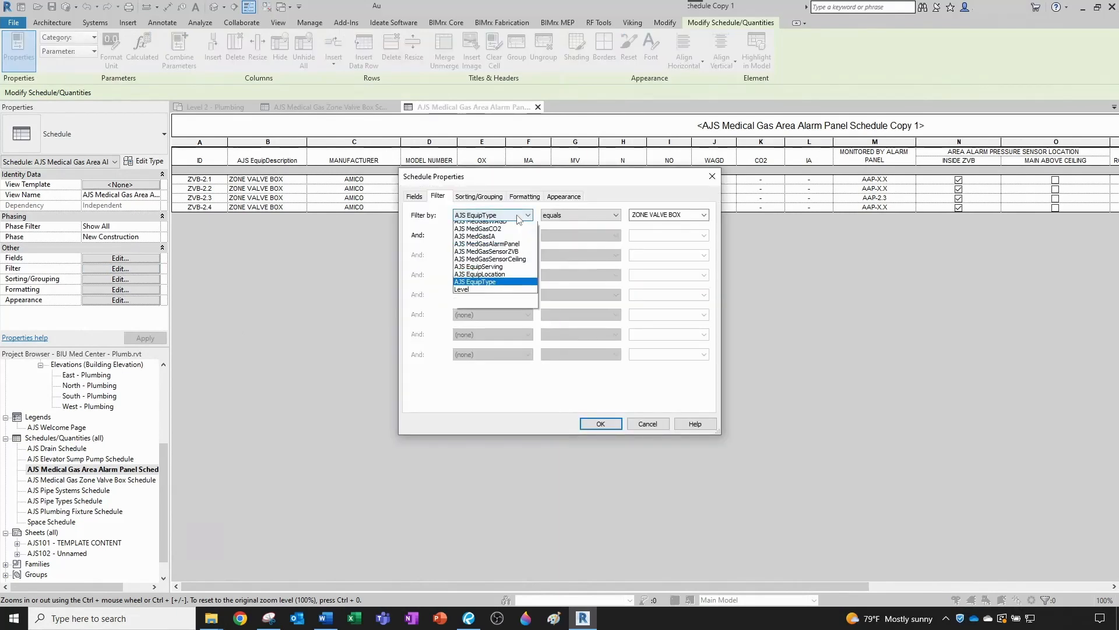
pyautogui.click(518, 215)
pyautogui.click(704, 215)
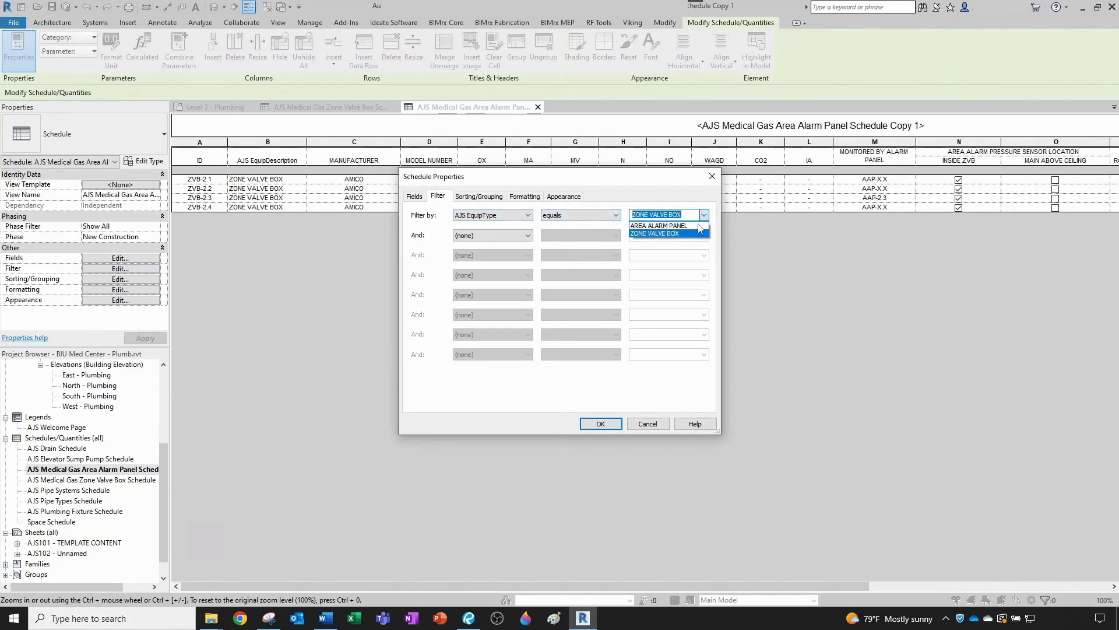
pyautogui.click(693, 226)
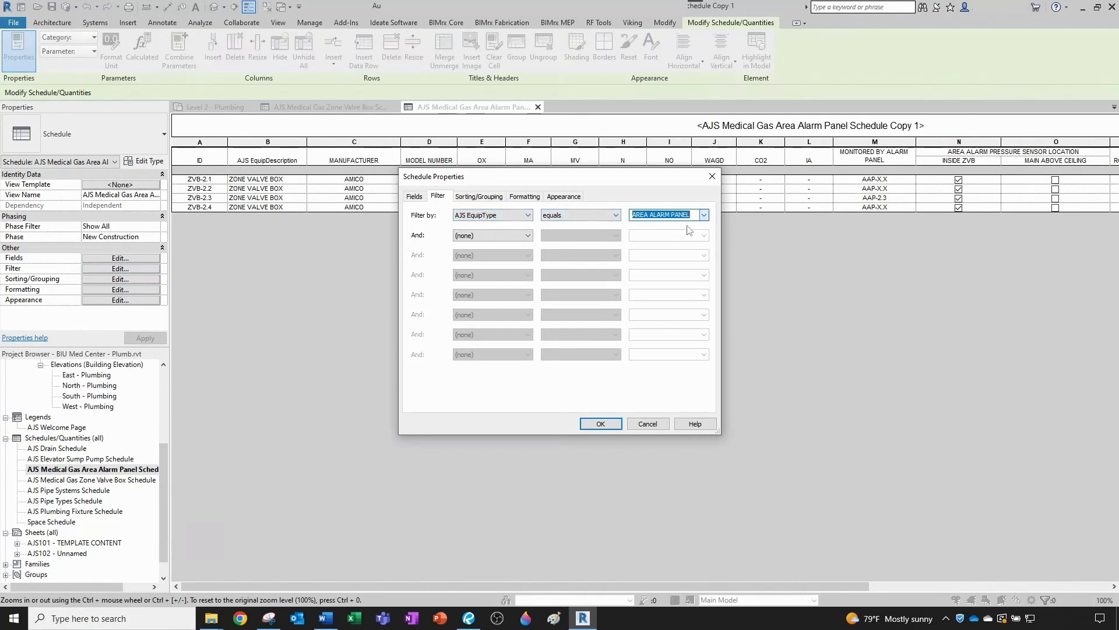
pyautogui.click(614, 425)
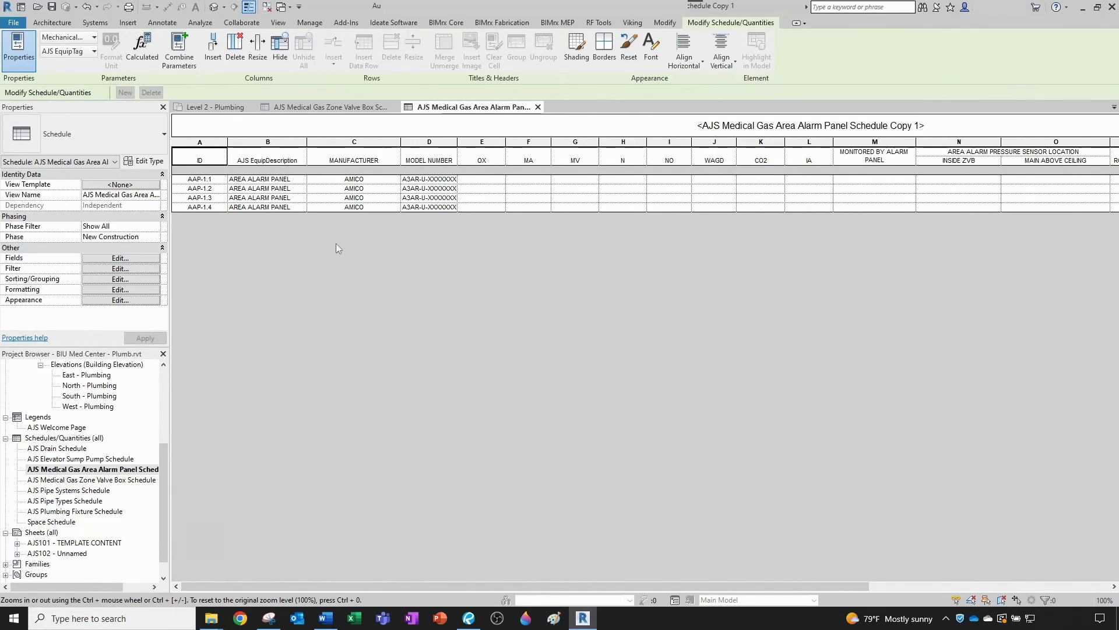
pyautogui.moveTo(459, 140); pyautogui.dragTo(494, 140)
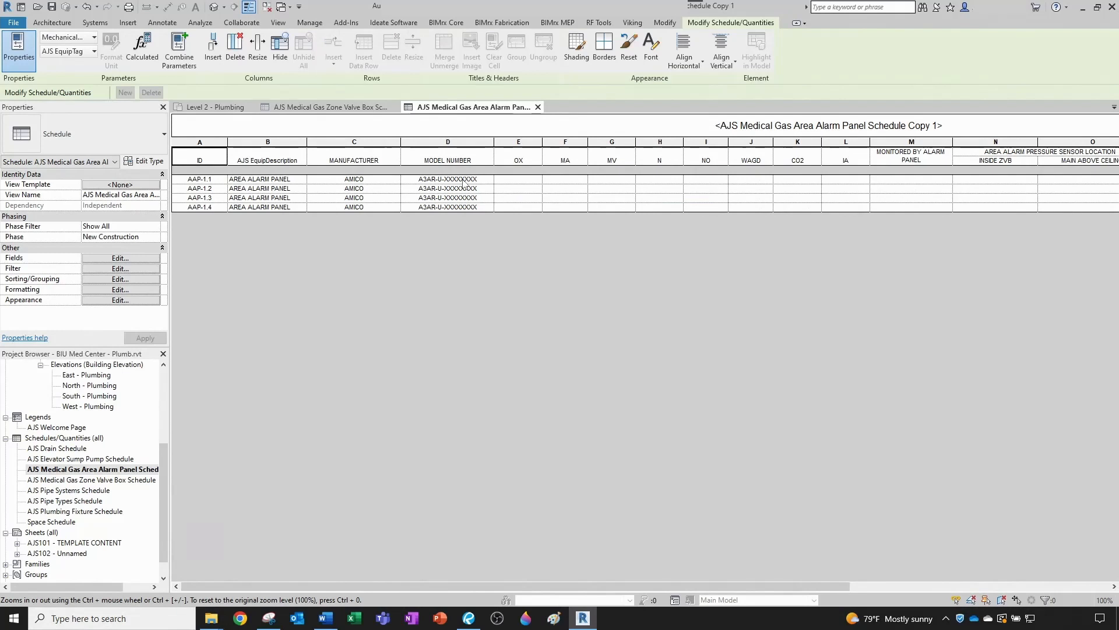
pyautogui.click(505, 192)
# Close the zone valve box schedule and return to the Level 2 - Plumbing floor plan.
pyautogui.click(325, 106)
pyautogui.click(395, 107)
pyautogui.click(234, 109)
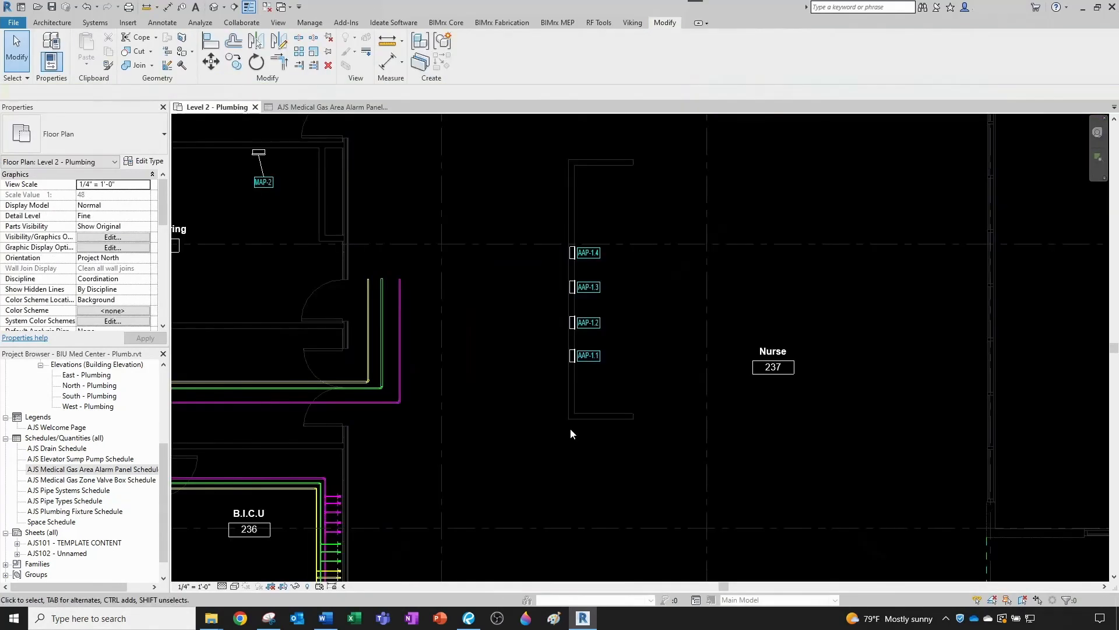
# Compare the area alarm panel tags at the nurse station with the numbering of zone valve box ZVB-2.2.
pyautogui.scroll(2, 570, 428)
pyautogui.scroll(2, 570, 427)
pyautogui.scroll(-3, 596, 334)
pyautogui.moveTo(626, 361); pyautogui.dragTo(623, 509, button='middle')
pyautogui.scroll(-4, 582, 327)
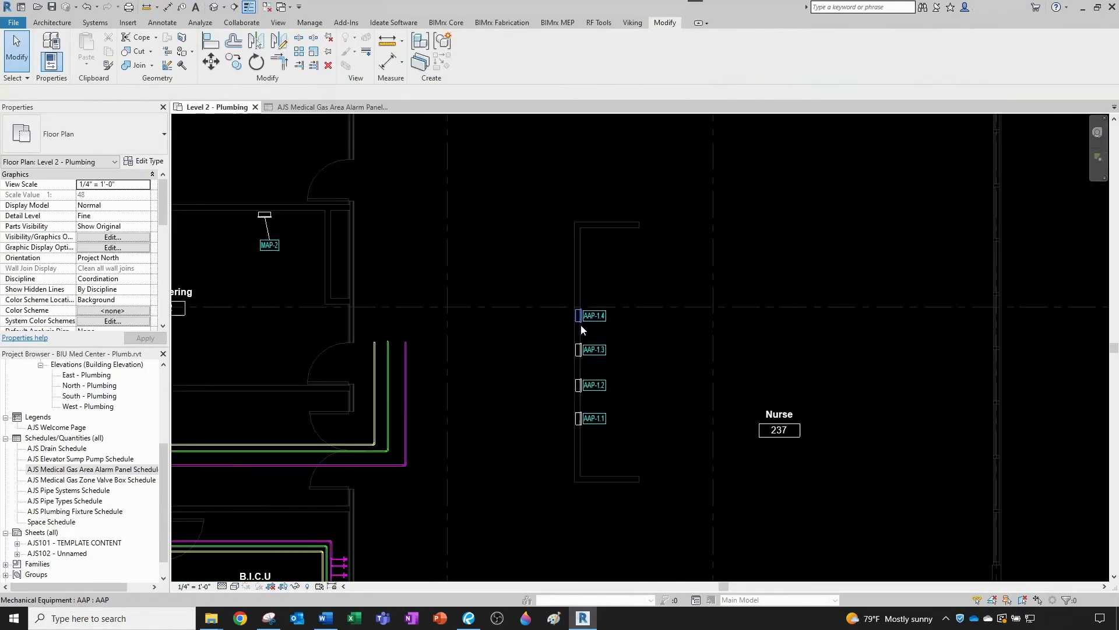
pyautogui.moveTo(524, 459); pyautogui.dragTo(627, 325, button='middle')
pyautogui.scroll(3, 202, 373)
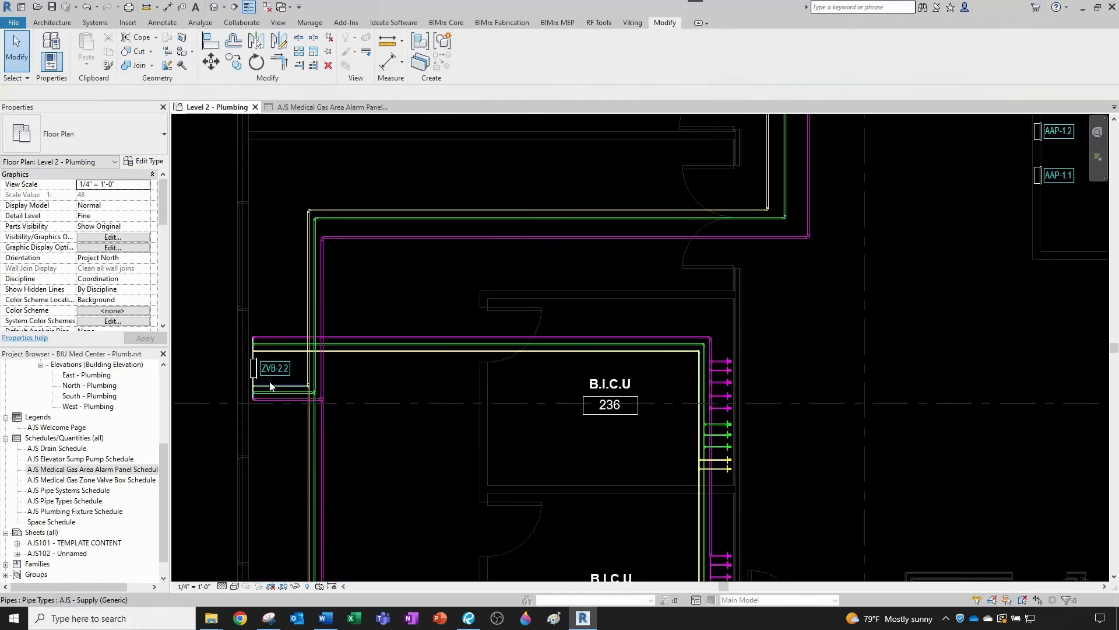
pyautogui.scroll(1, 289, 362)
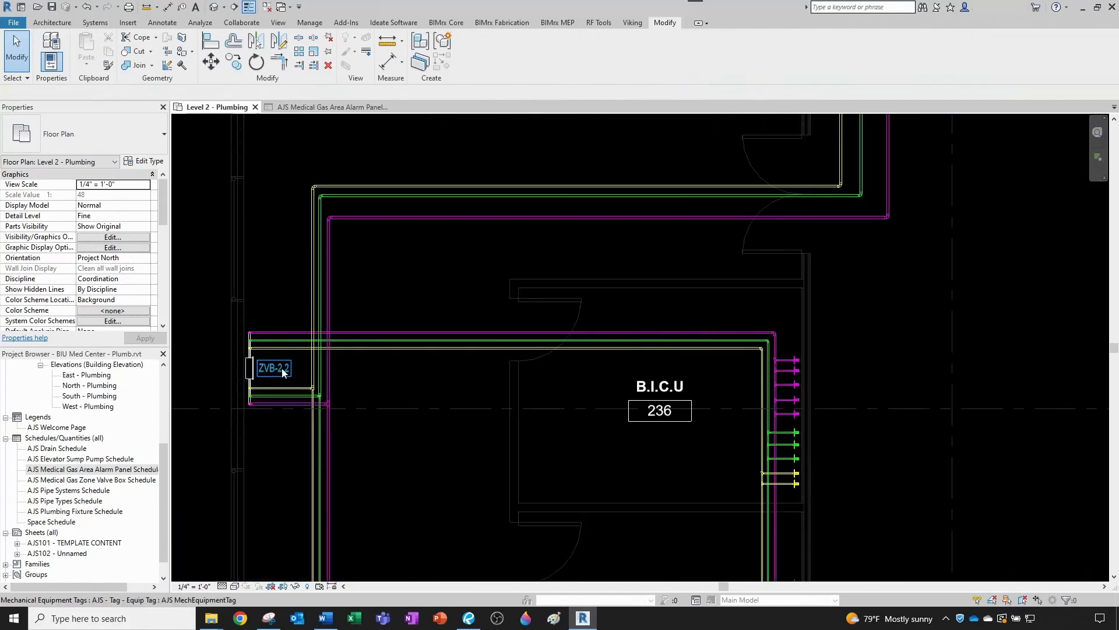
pyautogui.scroll(-5, 284, 384)
pyautogui.scroll(4, 620, 231)
pyautogui.scroll(6, 620, 231)
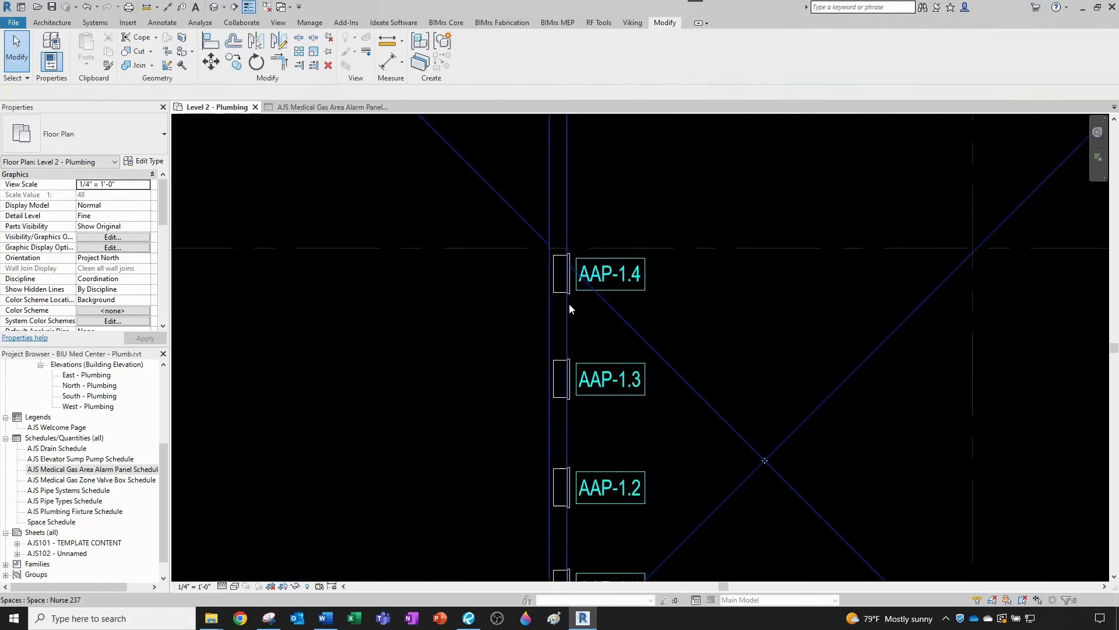
# Set the AJS EquipTag of alarm panel AAP-1.4 to AAP-2.4.
pyautogui.click(570, 292)
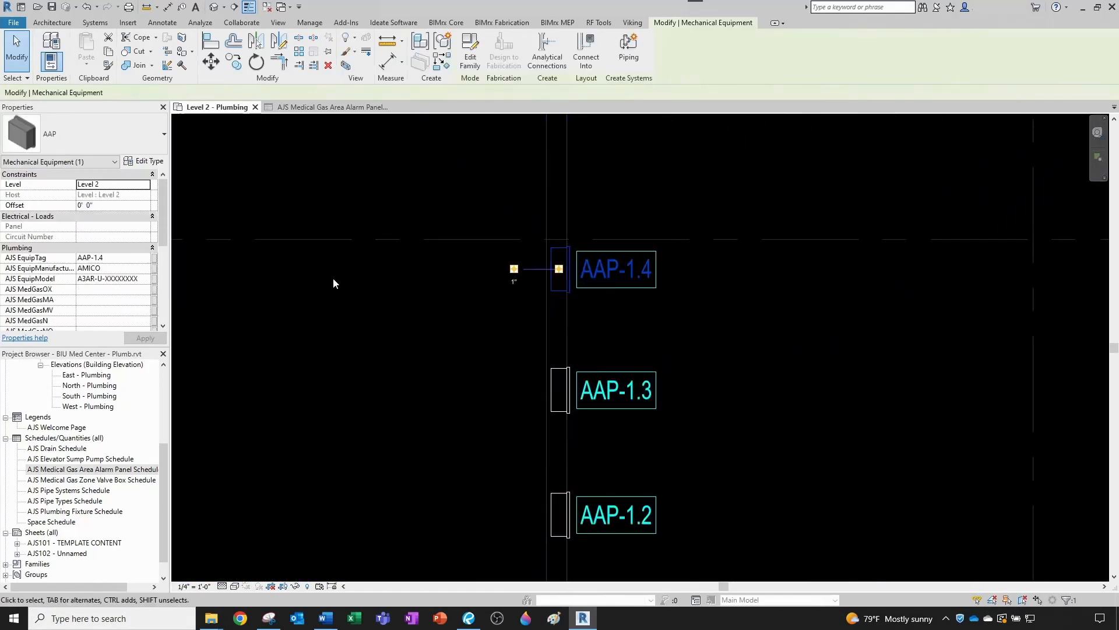
pyautogui.click(95, 259)
pyautogui.press('BackSpace')
pyautogui.write('2')
pyautogui.press('Return')
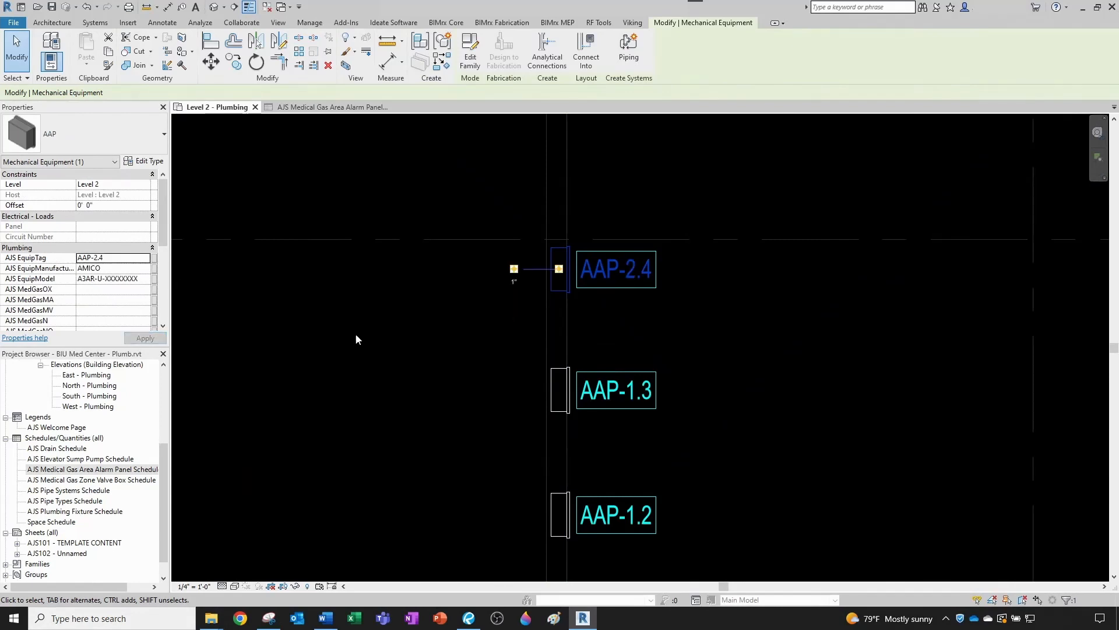
pyautogui.click(348, 336)
# Renumber alarm panel tag AAP-1.3 as AAP-2.3 and check the panel's AJS EquipTag property.
pyautogui.click(616, 394)
pyautogui.click(617, 394)
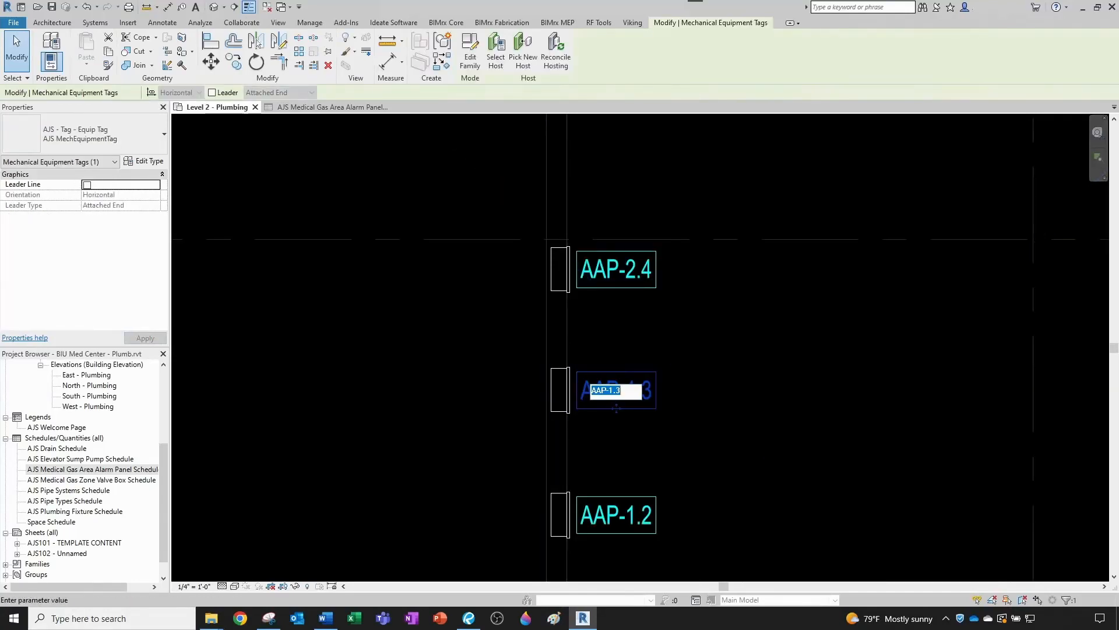
pyautogui.click(615, 390)
pyautogui.write('2')
pyautogui.press('Return')
pyautogui.click(725, 408)
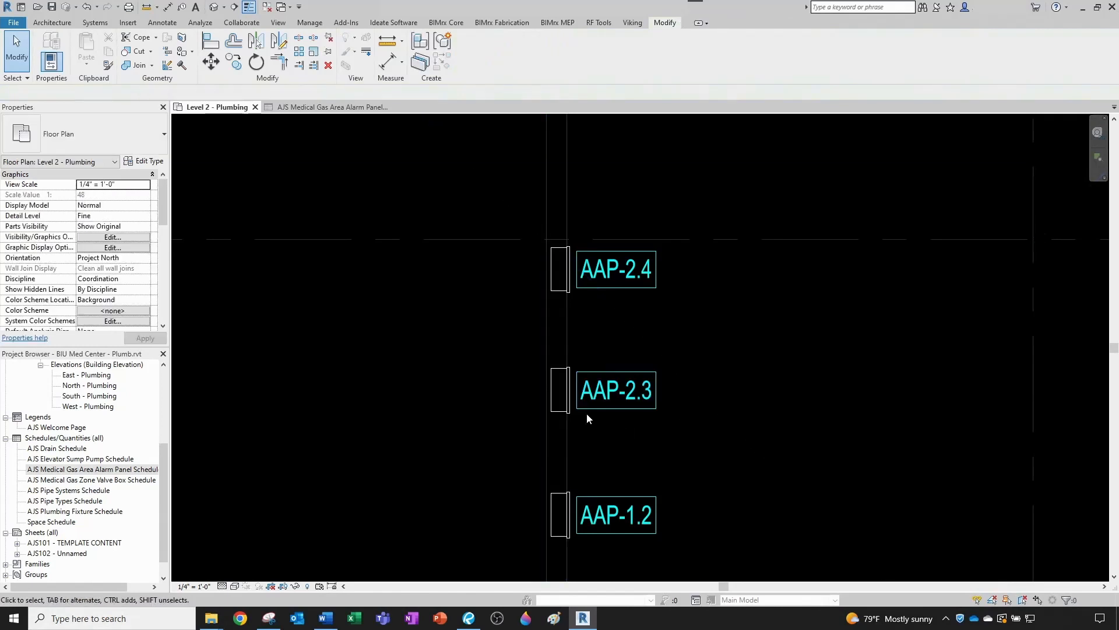
pyautogui.click(569, 410)
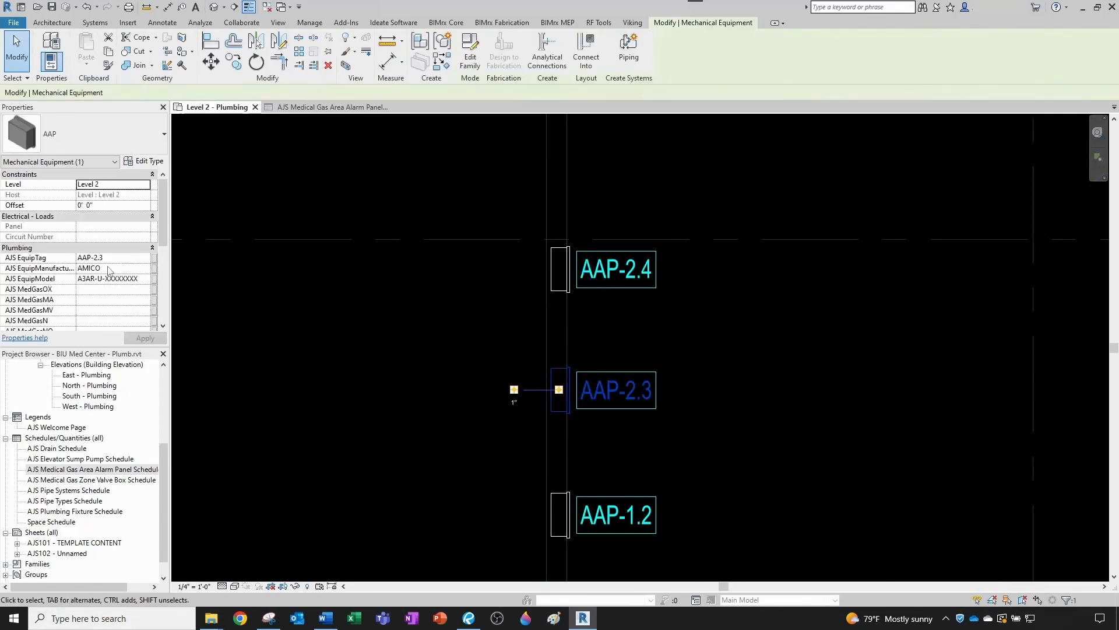
pyautogui.click(376, 329)
# Set the AJS EquipTag of alarm panel AAP-1.2 to AAP-2.2.
pyautogui.scroll(-2, 499, 334)
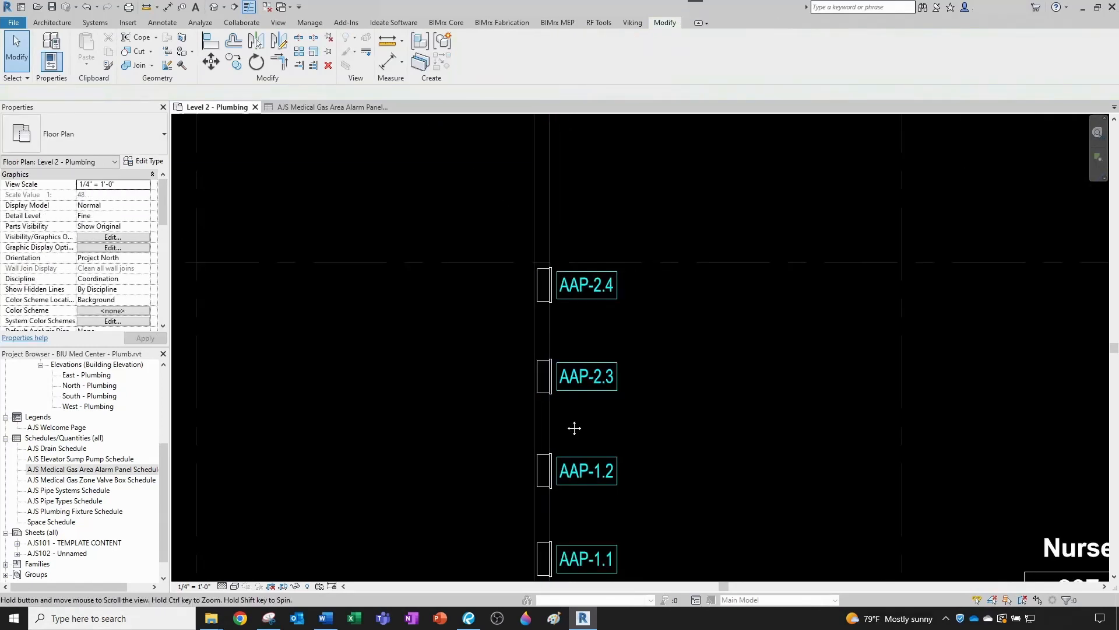
pyautogui.moveTo(565, 427); pyautogui.dragTo(563, 376, button='middle')
pyautogui.scroll(2, 563, 376)
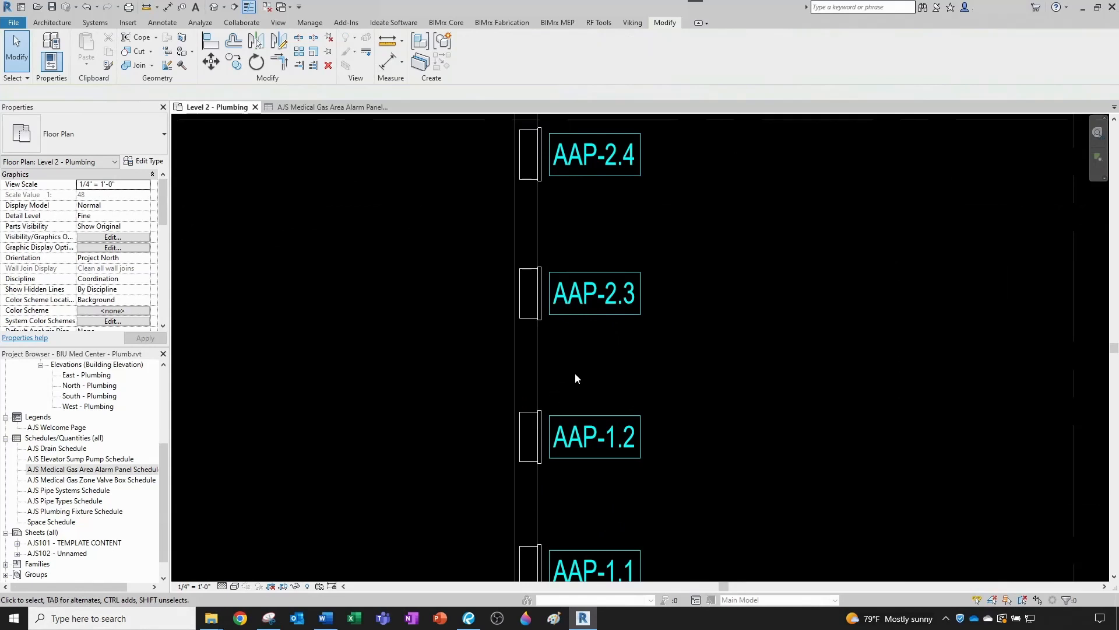
pyautogui.scroll(1, 577, 371)
pyautogui.click(521, 421)
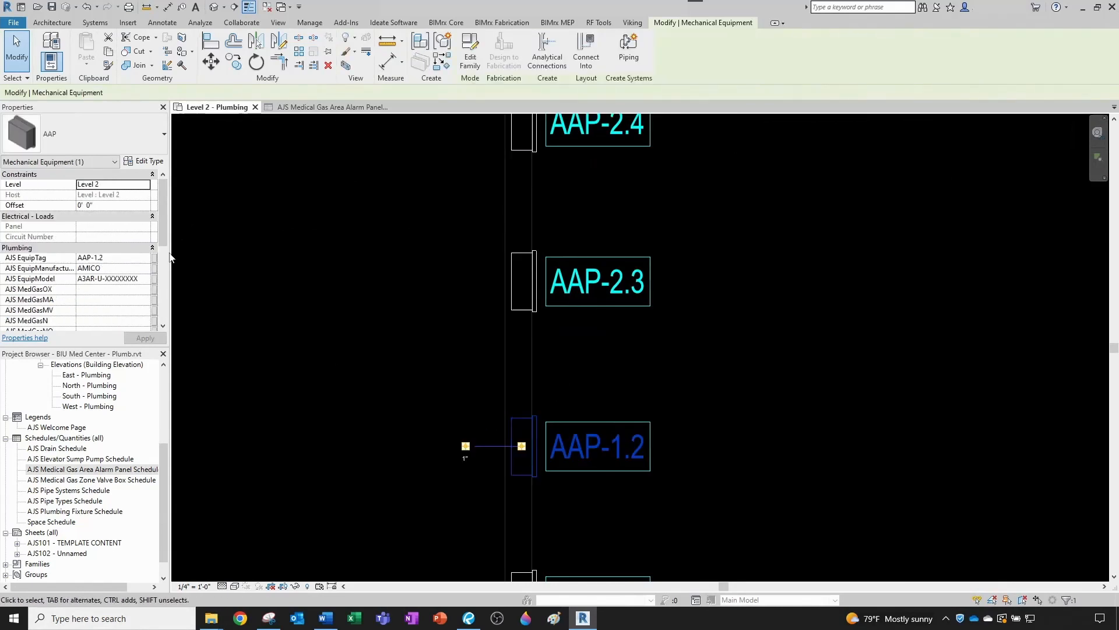
pyautogui.click(88, 258)
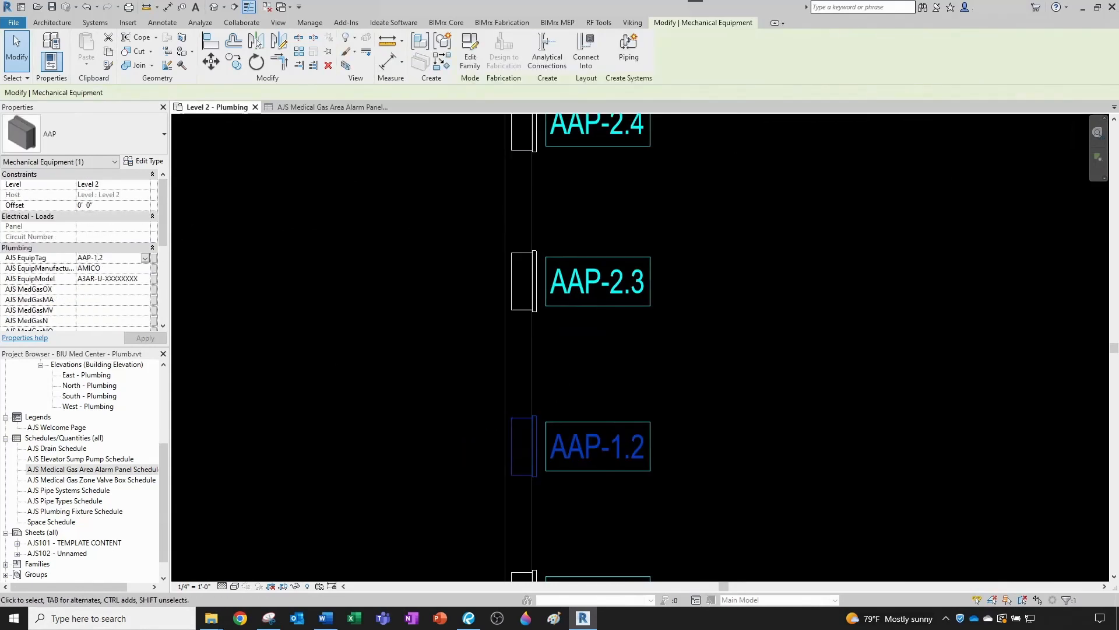
pyautogui.click(360, 339)
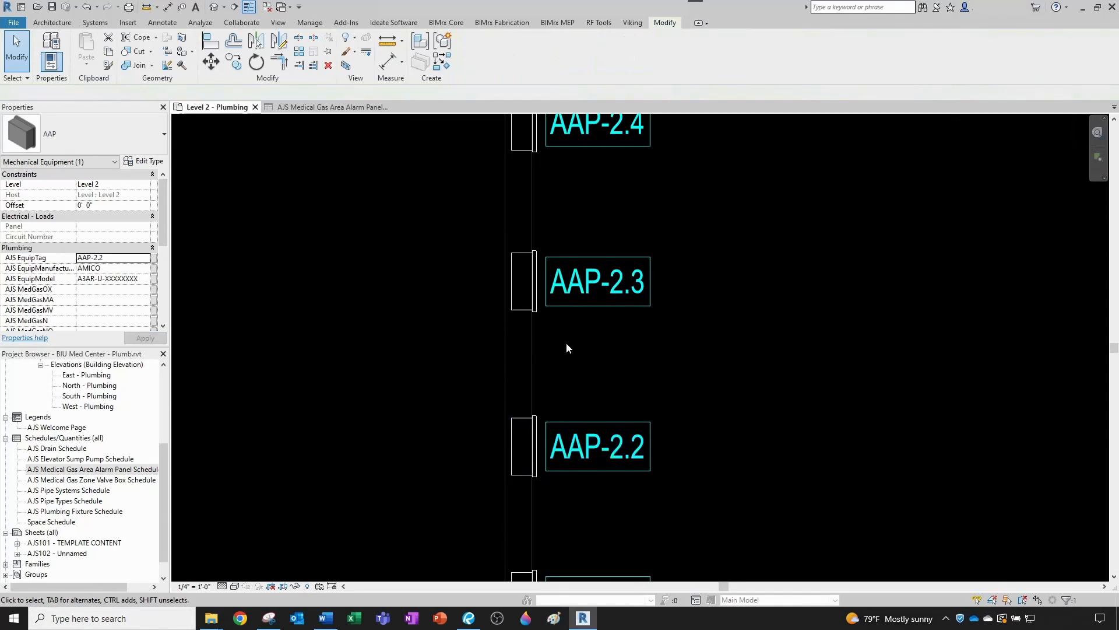
# Renumber the lowest alarm panel tag, AAP-1.1, as AAP-2.1.
pyautogui.scroll(-3, 594, 350)
pyautogui.moveTo(606, 418); pyautogui.dragTo(600, 362, button='middle')
pyautogui.scroll(2, 598, 380)
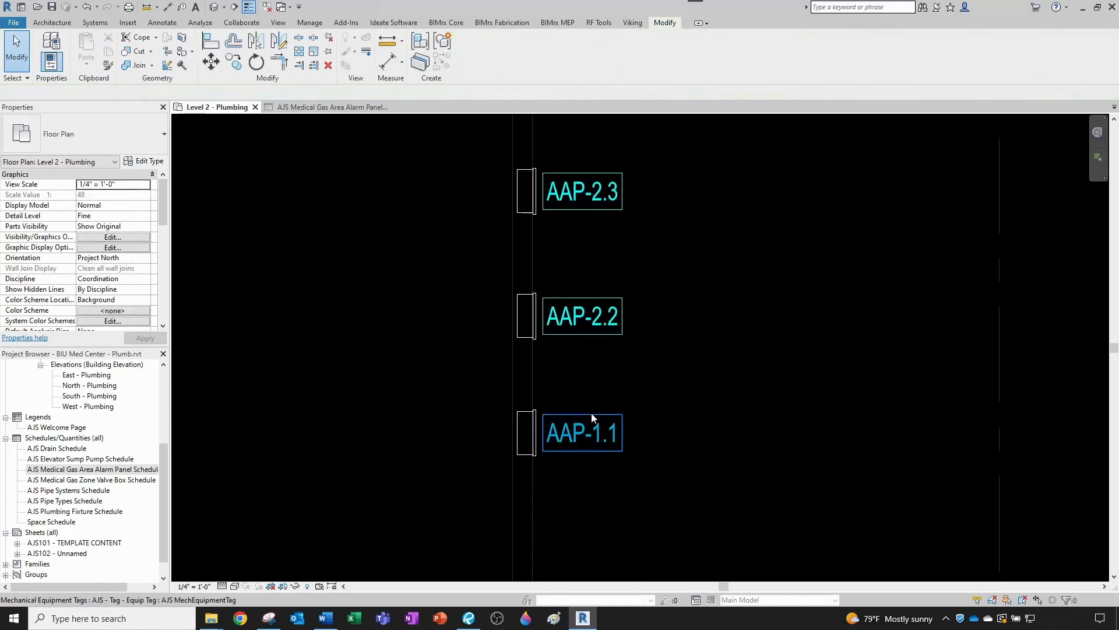
pyautogui.click(583, 432)
pyautogui.scroll(2, 588, 430)
pyautogui.click(576, 428)
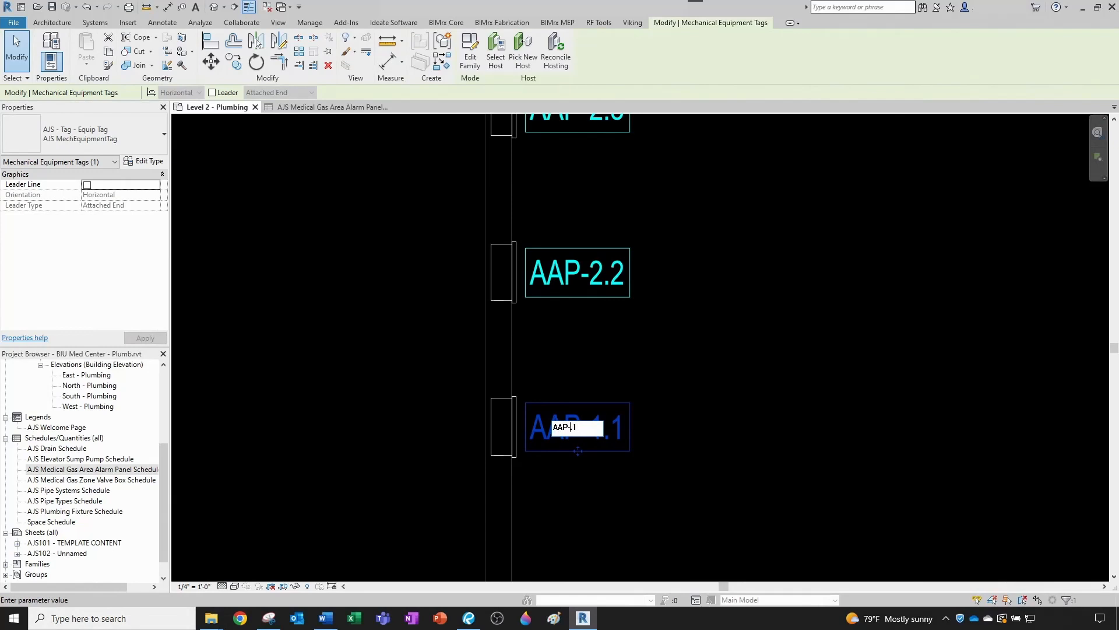
pyautogui.write('2')
pyautogui.press('Return')
pyautogui.click(653, 377)
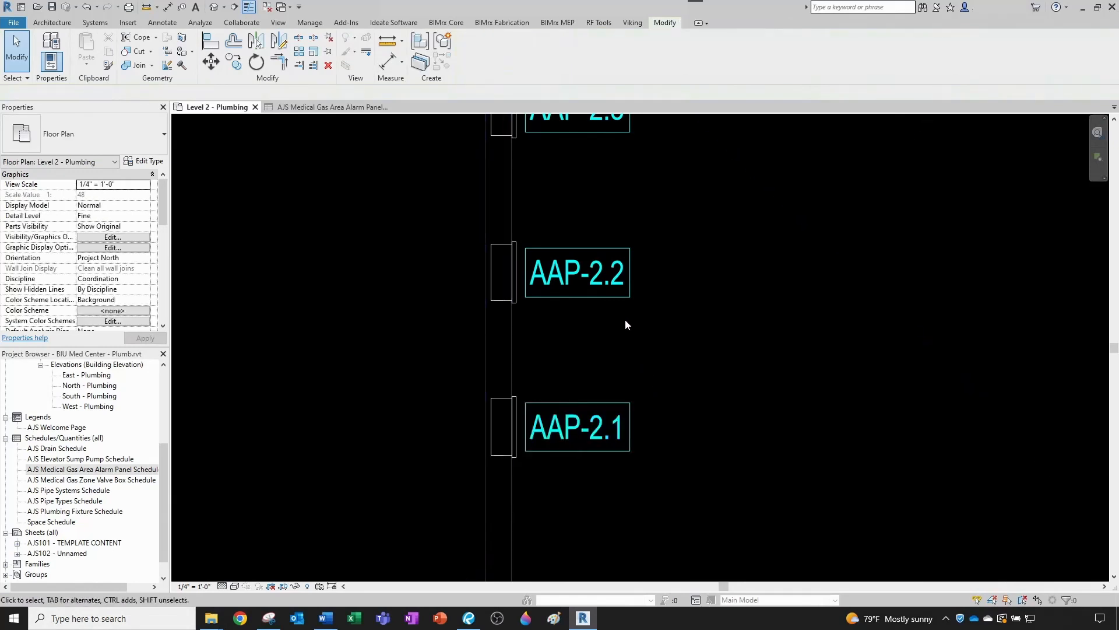
# Examine zone valve box ZVB-2.1 and the gas piping it feeds near Nurse 143 and I.C.U 234.
pyautogui.scroll(-2, 625, 319)
pyautogui.scroll(-2, 624, 324)
pyautogui.moveTo(635, 304)
pyautogui.mouseDown(button='middle')
pyautogui.moveTo(625, 350)
pyautogui.moveTo(640, 307)
pyautogui.mouseUp(button='middle')
pyautogui.scroll(-3, 612, 328)
pyautogui.moveTo(579, 411); pyautogui.dragTo(728, 279, button='middle')
pyautogui.moveTo(433, 470); pyautogui.dragTo(445, 370, button='middle')
pyautogui.scroll(4, 367, 492)
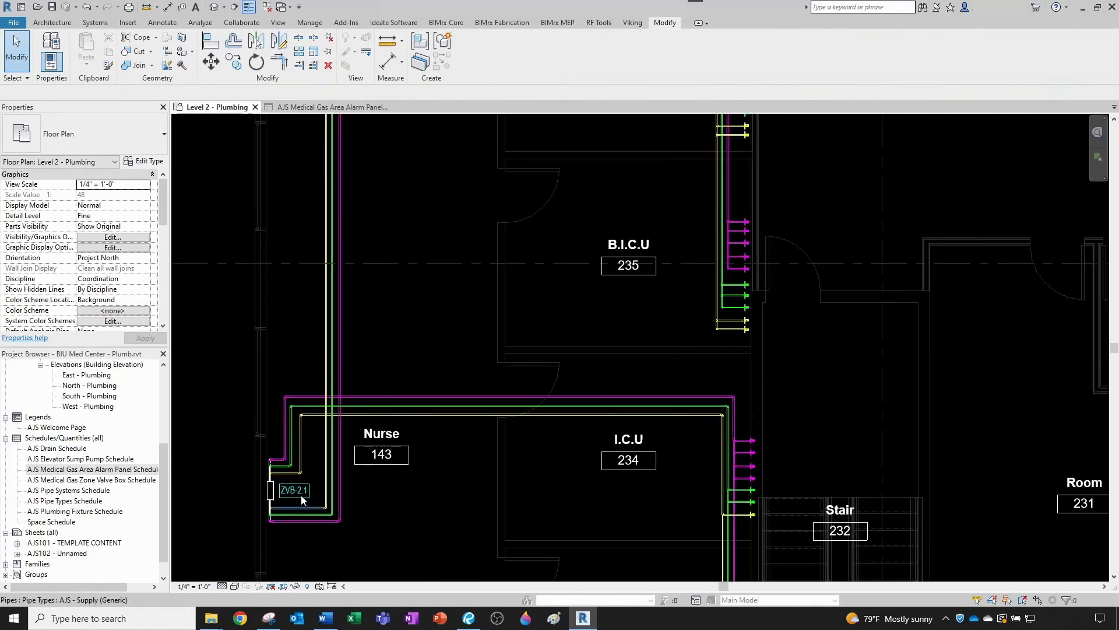
pyautogui.scroll(1, 277, 506)
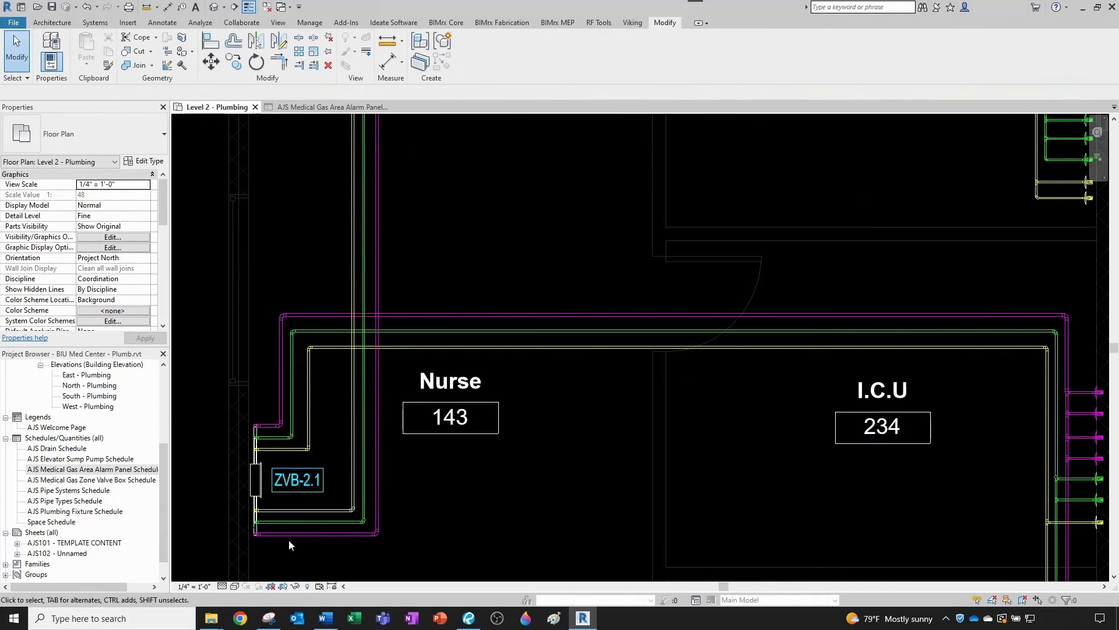
# Select alarm panel AAP-2.1, review its medical gas parameters, and bring up the reference medical gas alarm panel schedule in Snipping Tool.
pyautogui.moveTo(289, 527); pyautogui.dragTo(664, 393, button='middle')
pyautogui.scroll(5, 746, 298)
pyautogui.click(712, 307)
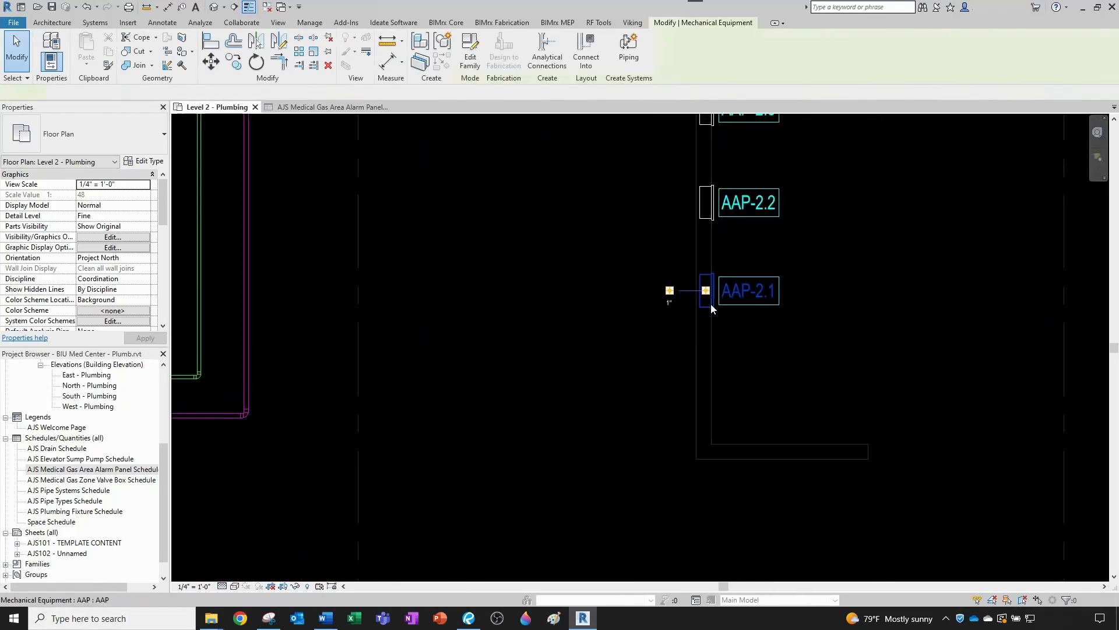
pyautogui.scroll(-1, 70, 291)
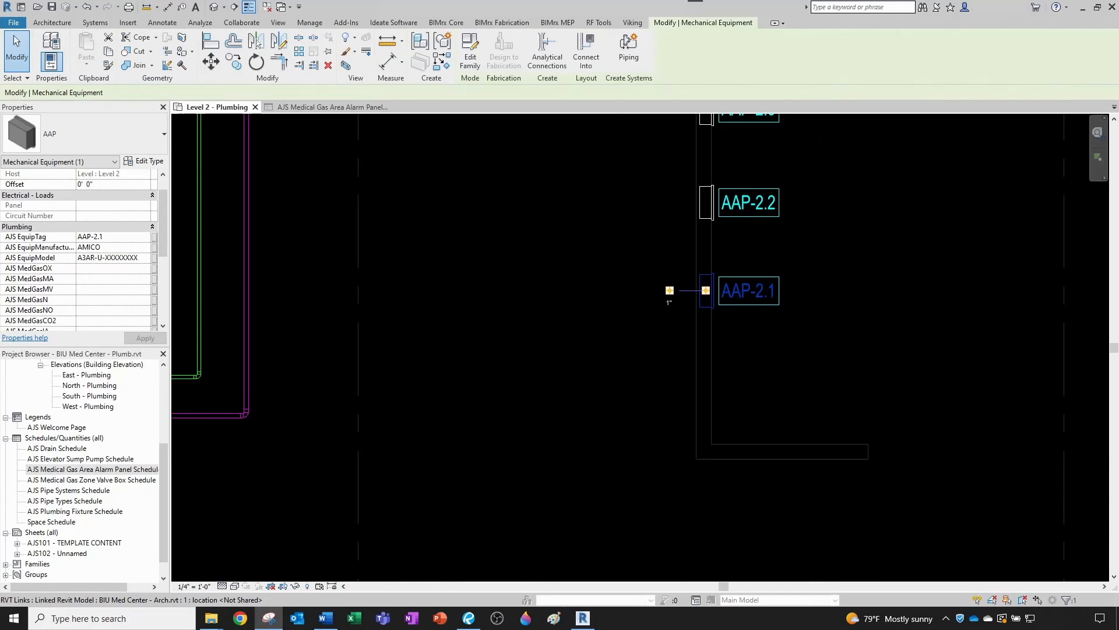
pyautogui.moveTo(1118, 122); pyautogui.dragTo(615, 118)
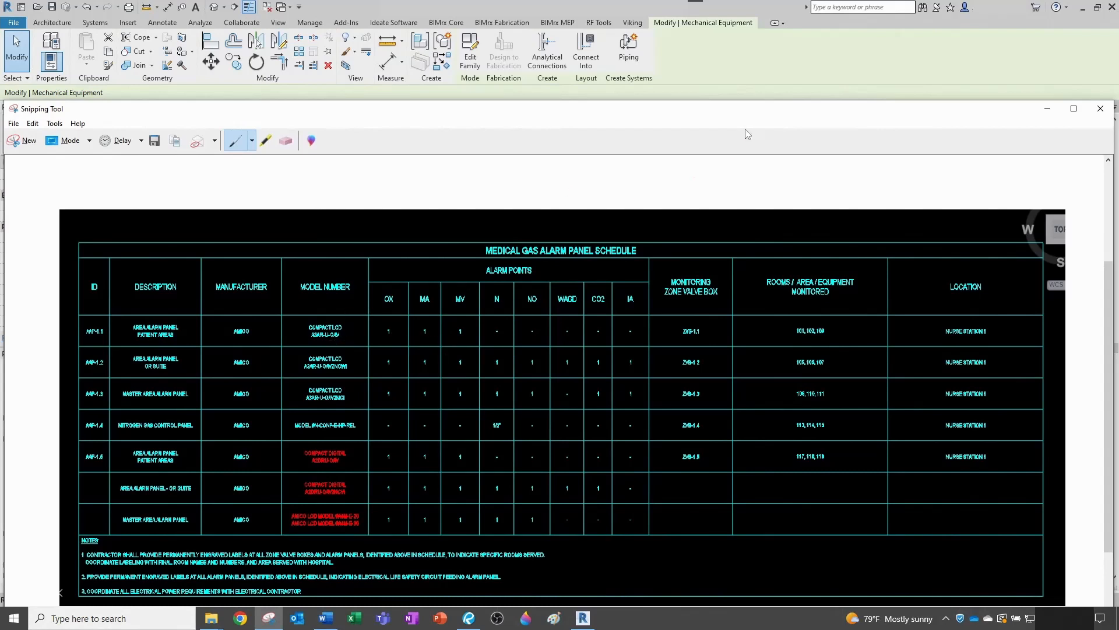
# Set AJS MedGasOX, AJS MedGasMA and AJS MedGasMV of alarm panel AAP-2.1 to 1.
pyautogui.moveTo(860, 110); pyautogui.dragTo(1118, 134)
pyautogui.click(107, 268)
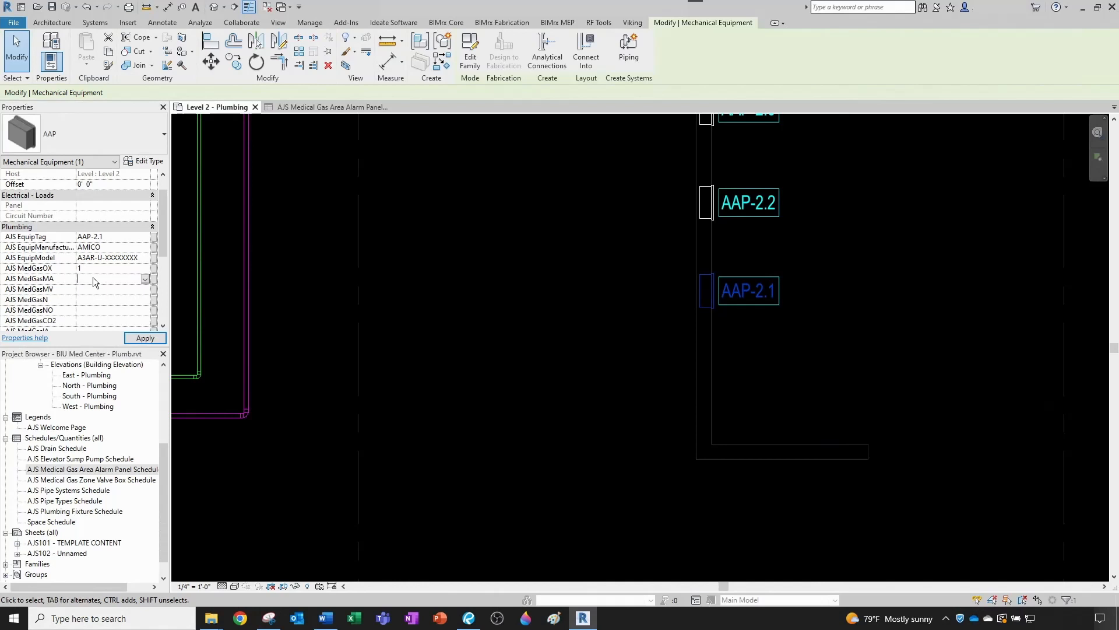
pyautogui.write('1')
pyautogui.click(96, 289)
pyautogui.write('1')
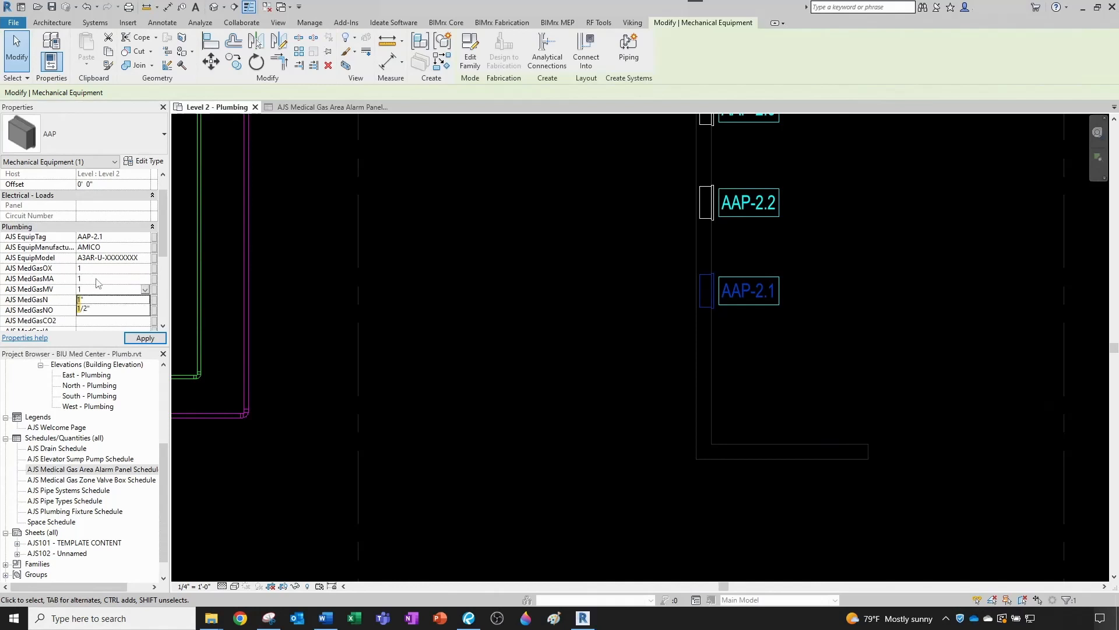
pyautogui.click(97, 273)
# Enter a dash for AJS MedGasN, MedGasNO, MedGasCO2 and MedGasIA of alarm panel AAP-2.1.
pyautogui.click(92, 301)
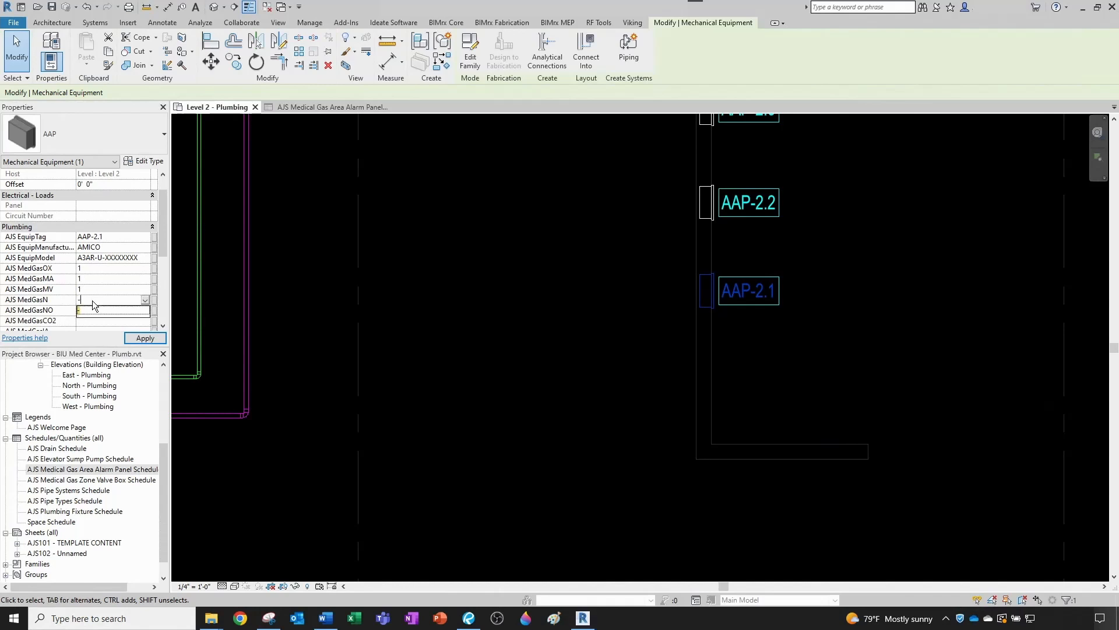
pyautogui.write('-')
pyautogui.click(96, 310)
pyautogui.write('-')
pyautogui.click(93, 322)
pyautogui.write('-')
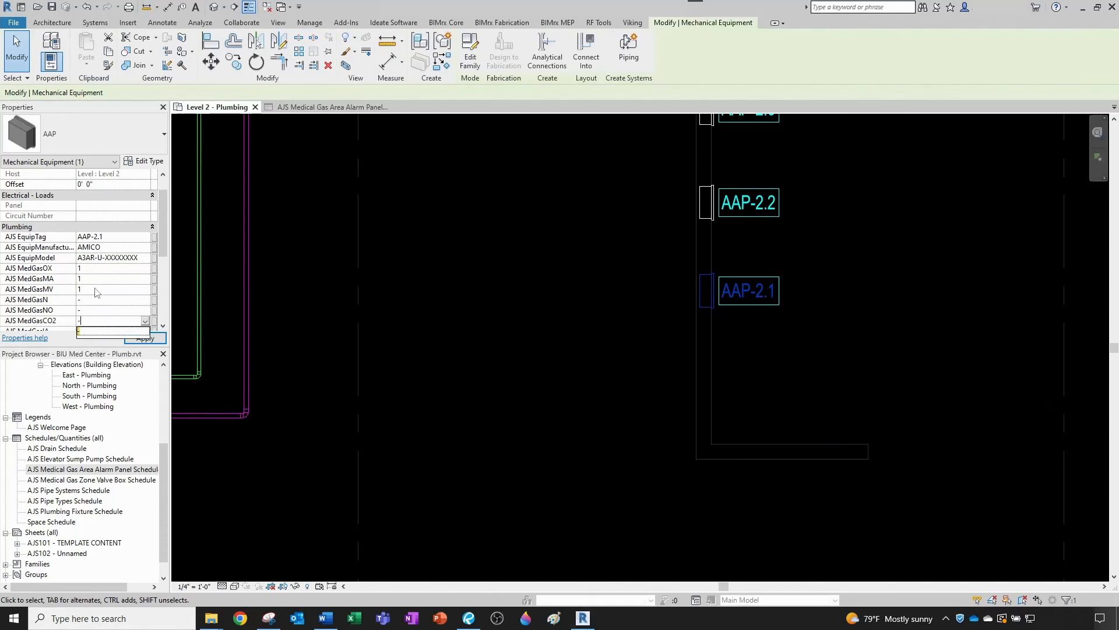
pyautogui.scroll(-1, 94, 288)
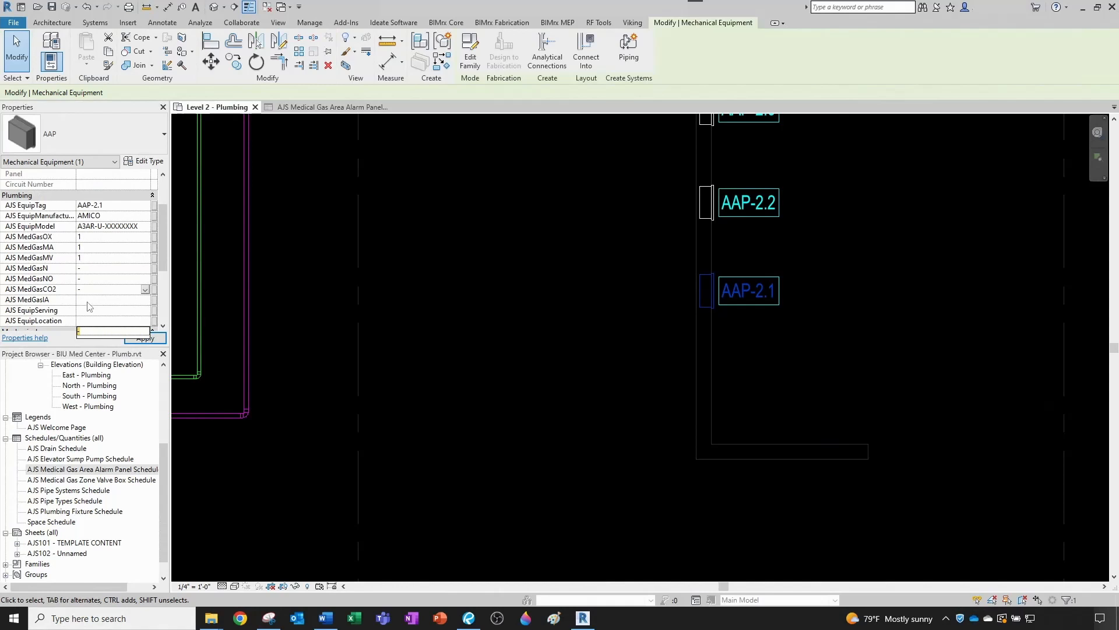
pyautogui.click(87, 299)
pyautogui.write('-')
# Look up the I.C.U rooms served on the plan and set AAP-2.1's AJS EquipServing to "234, 233".
pyautogui.click(98, 313)
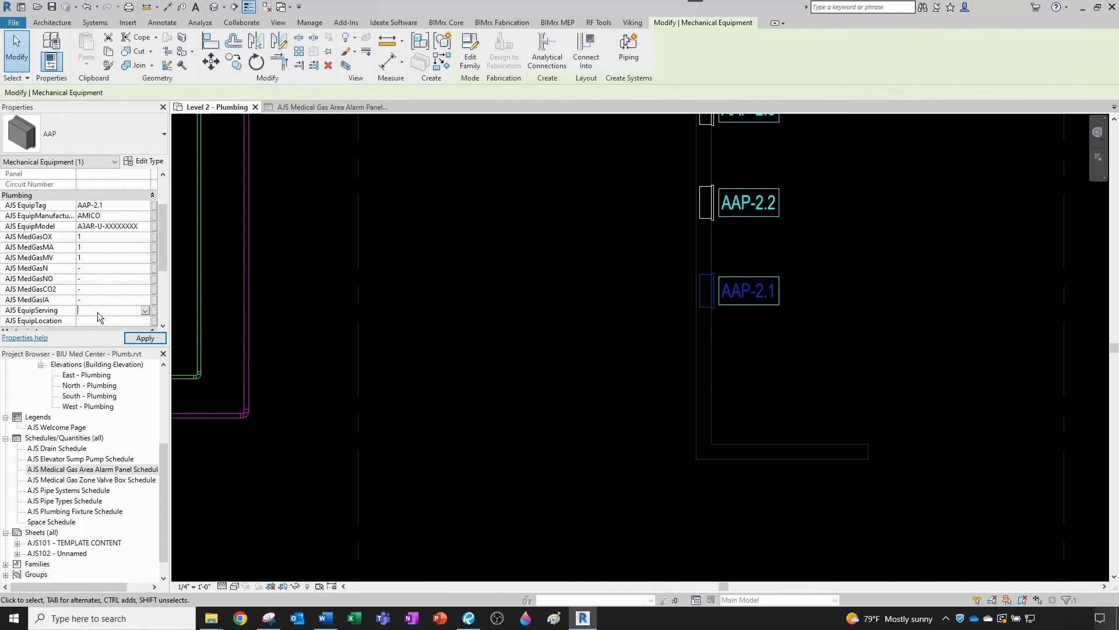
pyautogui.scroll(-5, 353, 326)
pyautogui.moveTo(350, 382); pyautogui.dragTo(658, 166, button='middle')
pyautogui.scroll(-1, 572, 303)
pyautogui.scroll(4, 452, 523)
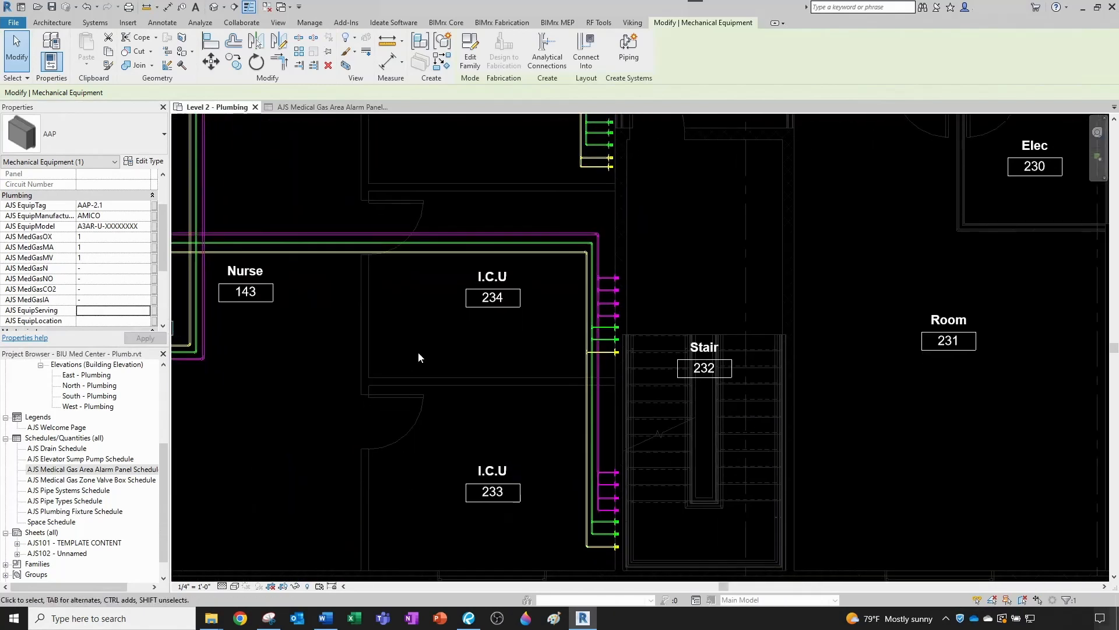
pyautogui.click(88, 312)
pyautogui.write('234, 233')
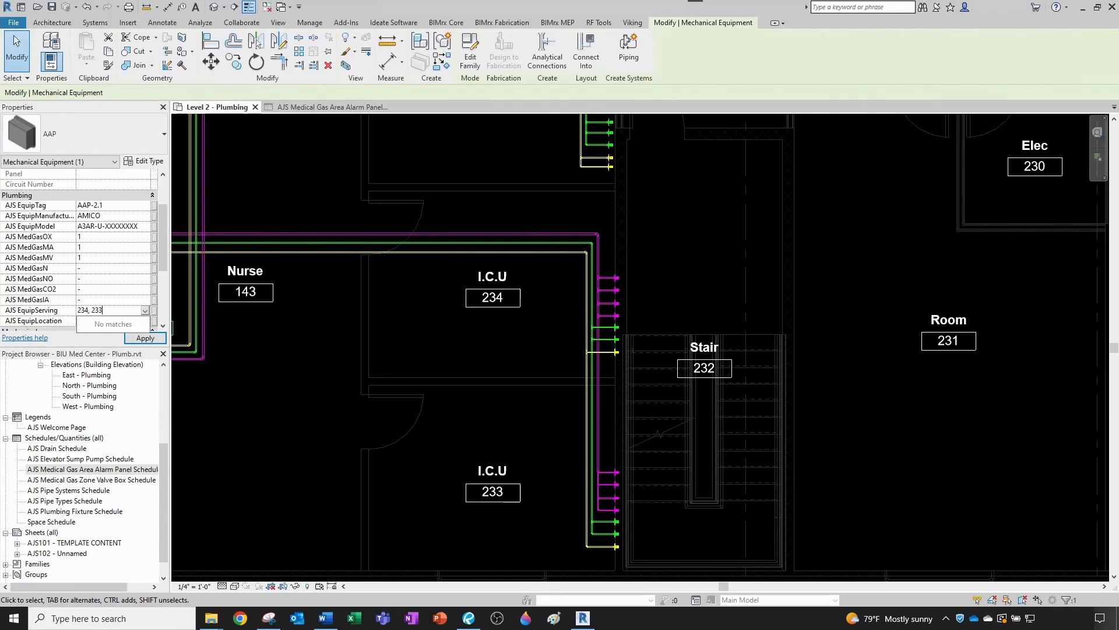
pyautogui.press('Return')
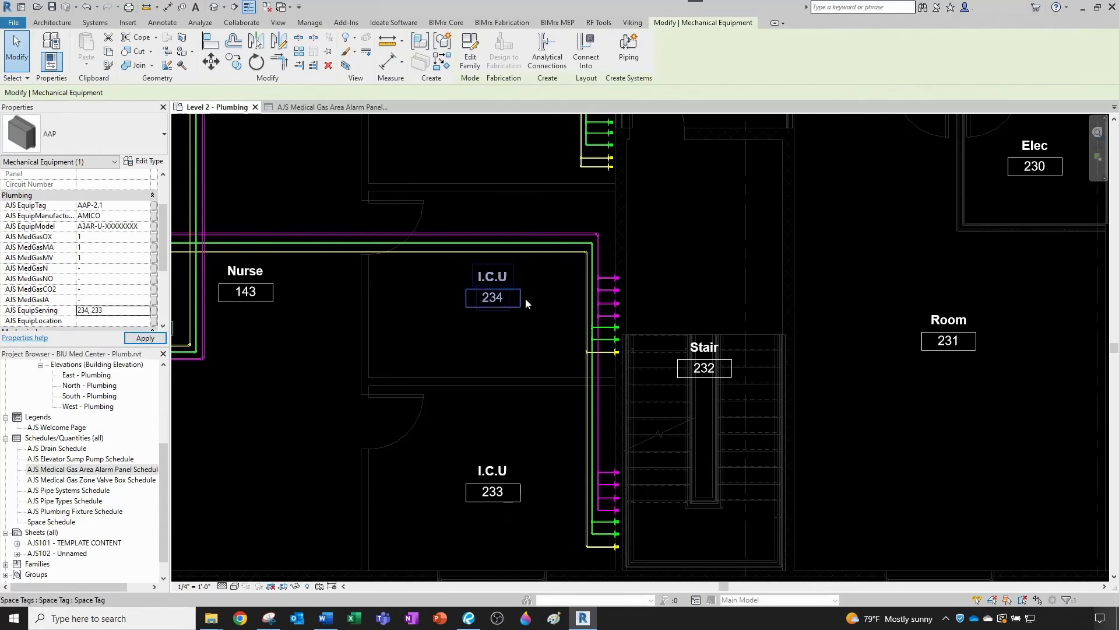
# Find the room containing alarm panel AAP-2.1 and set its AJS EquipLocation to "NURSE 237".
pyautogui.scroll(-5, 529, 302)
pyautogui.moveTo(630, 374); pyautogui.dragTo(623, 509, button='middle')
pyautogui.scroll(3, 646, 258)
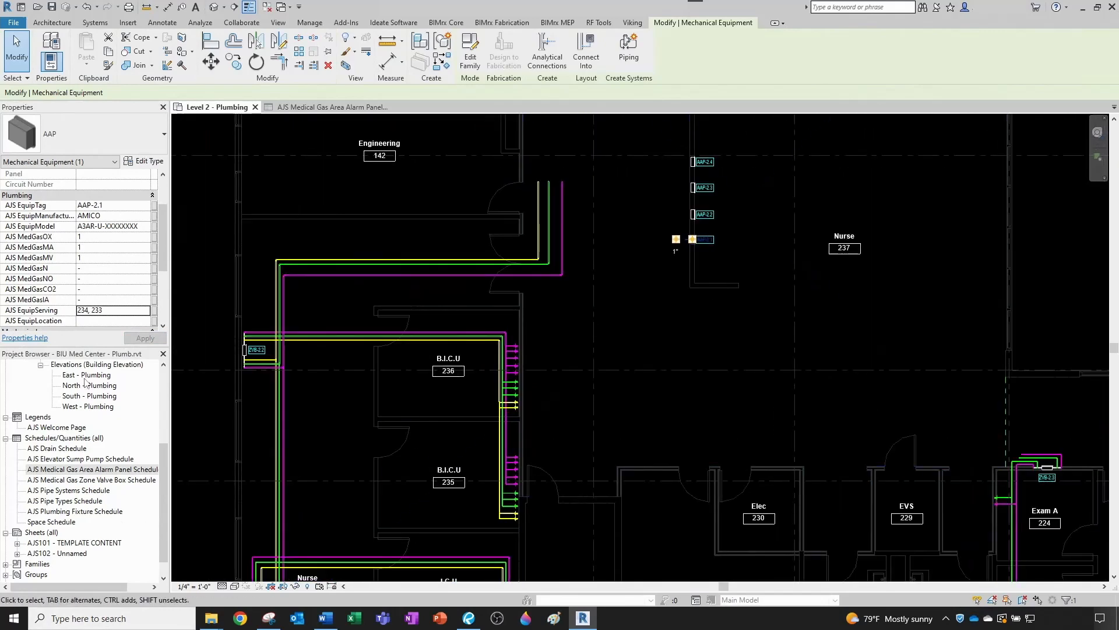
pyautogui.click(86, 322)
pyautogui.write('NURSE')
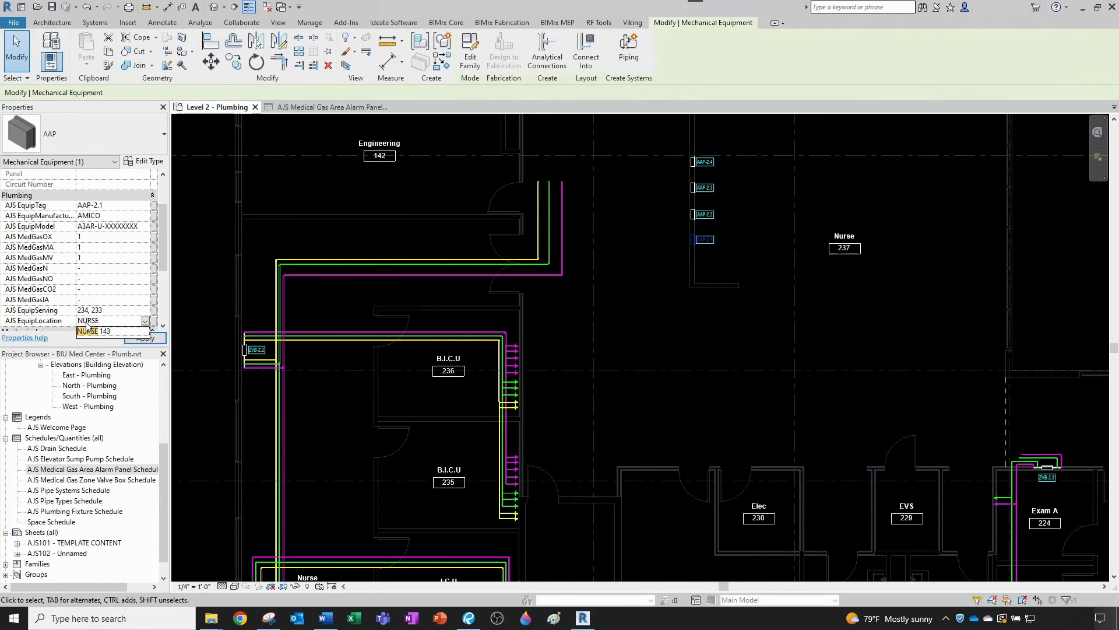
pyautogui.write(' 237')
pyautogui.click(215, 288)
pyautogui.click(209, 282)
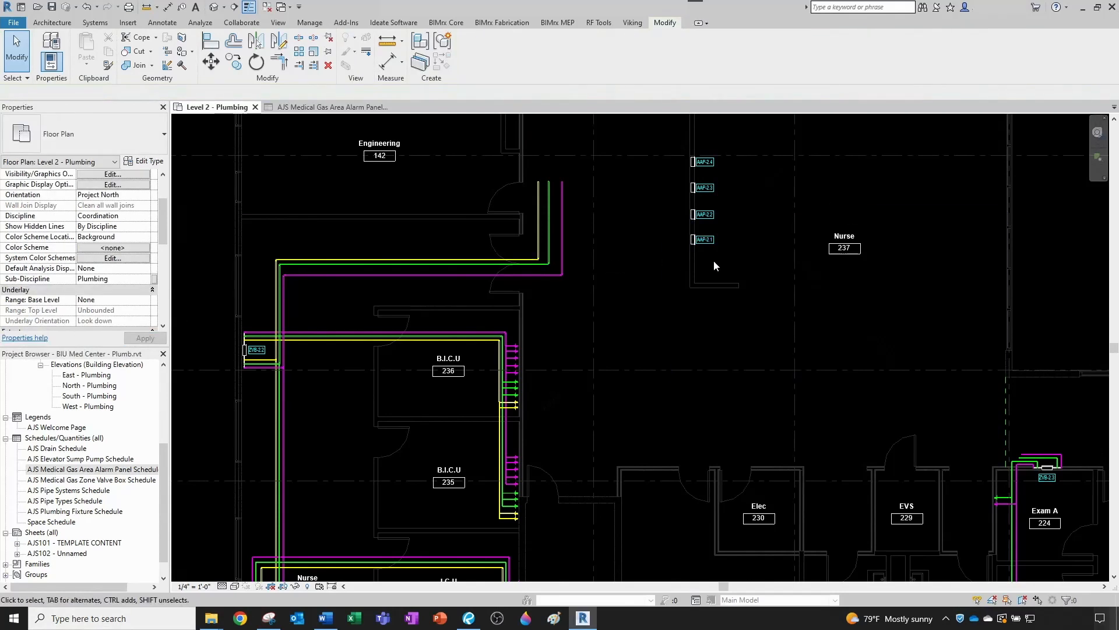
# Change the AJS EquipModel of alarm panel AAP-2.1 to "A3AR-U-OAV".
pyautogui.scroll(3, 714, 259)
pyautogui.click(673, 233)
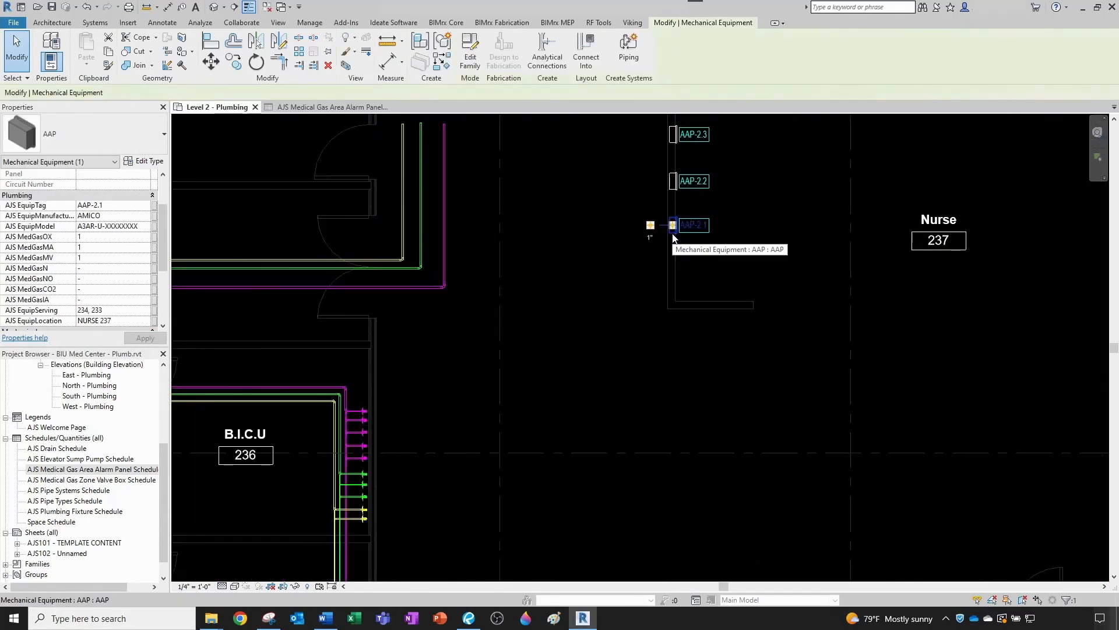
pyautogui.scroll(2, 127, 270)
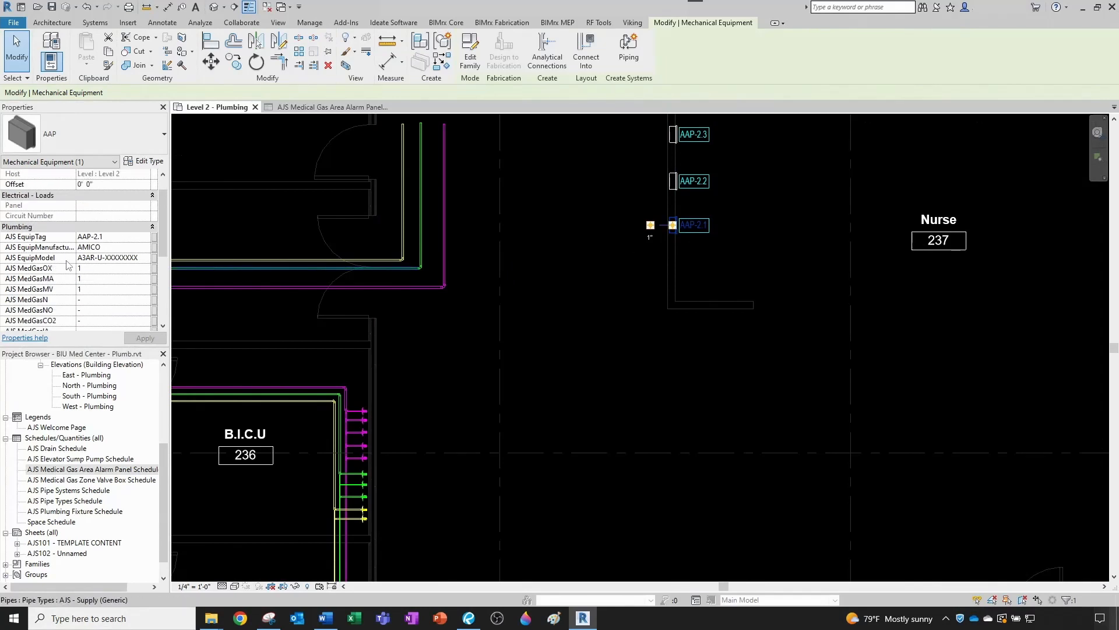
pyautogui.click(137, 257)
pyautogui.press('BackSpace')
pyautogui.press('BackSpace')
pyautogui.press('BackSpace')
pyautogui.press('BackSpace')
pyautogui.press('BackSpace')
pyautogui.press('BackSpace')
pyautogui.press('BackSpace')
pyautogui.press('BackSpace')
pyautogui.write('OAV')
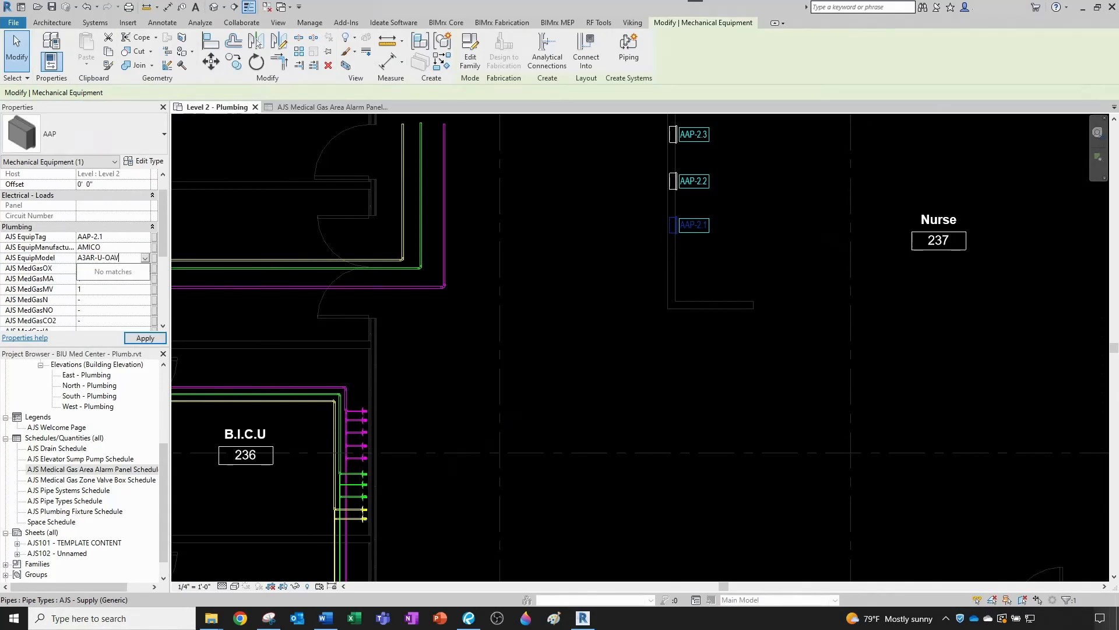
pyautogui.click(492, 227)
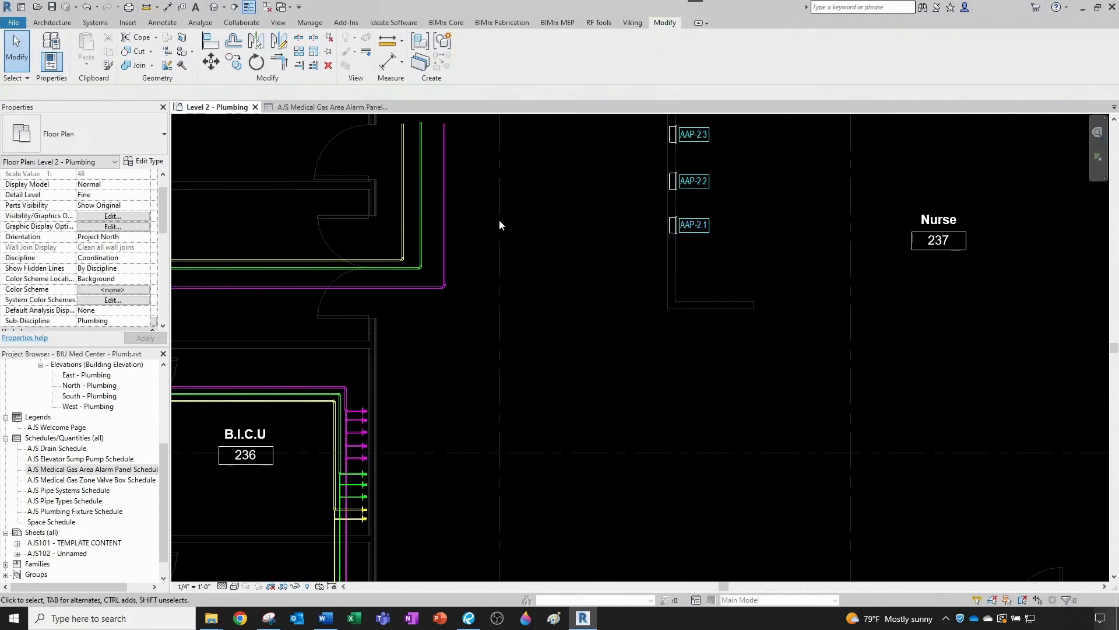
# Review the medical gas area alarm panel schedule and remove AJS MedGasAlarmPanel from its scheduled fields.
pyautogui.click(300, 106)
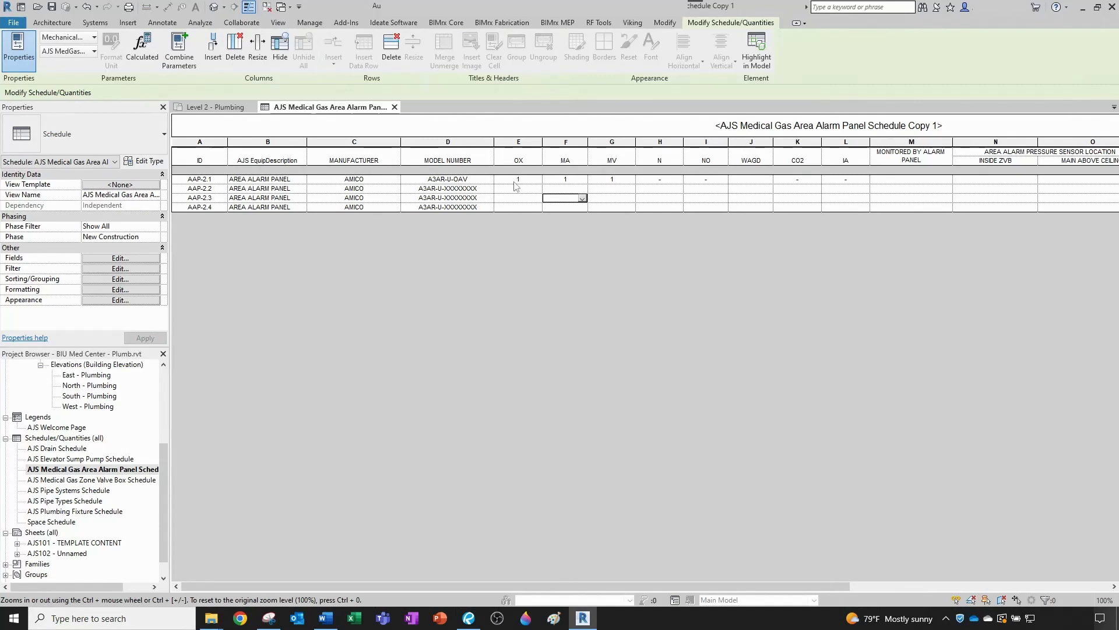
pyautogui.moveTo(802, 587); pyautogui.dragTo(937, 598)
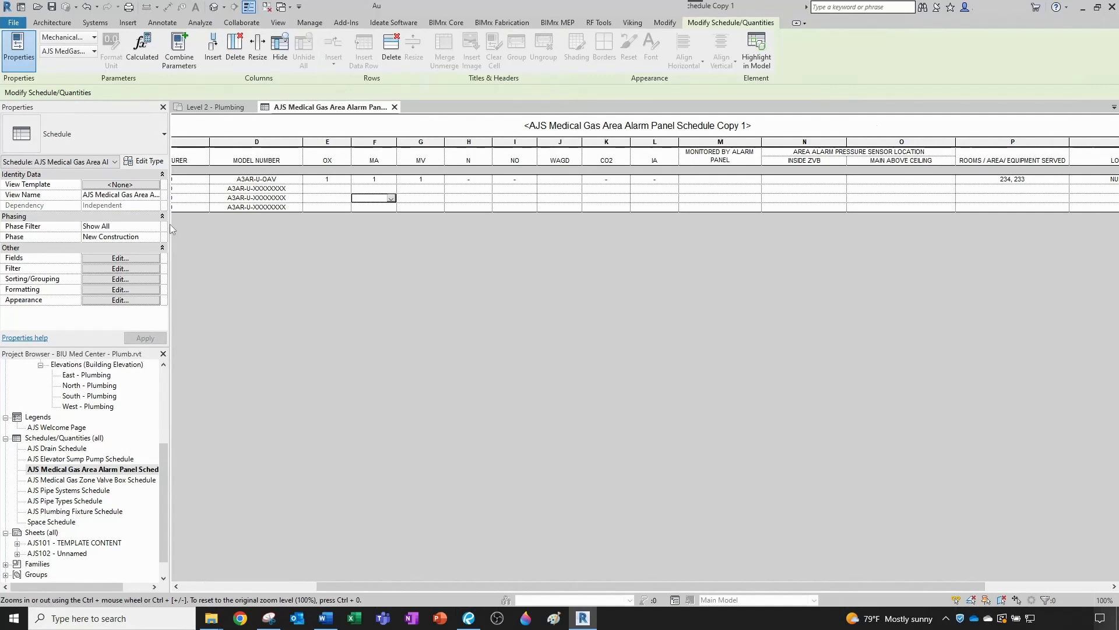
pyautogui.click(97, 260)
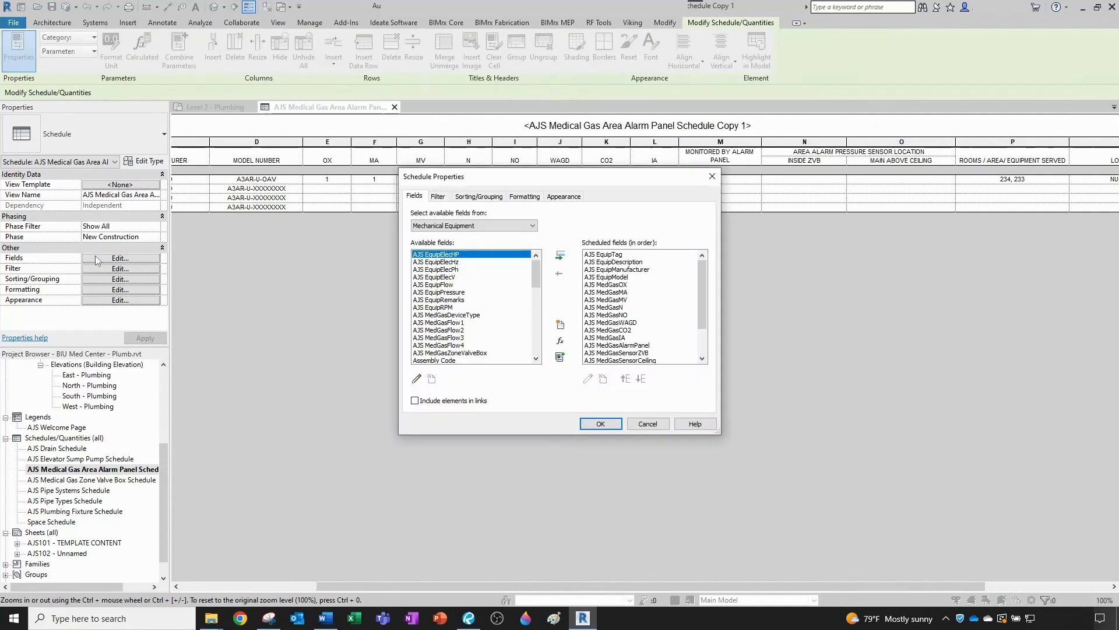
pyautogui.scroll(-2, 660, 297)
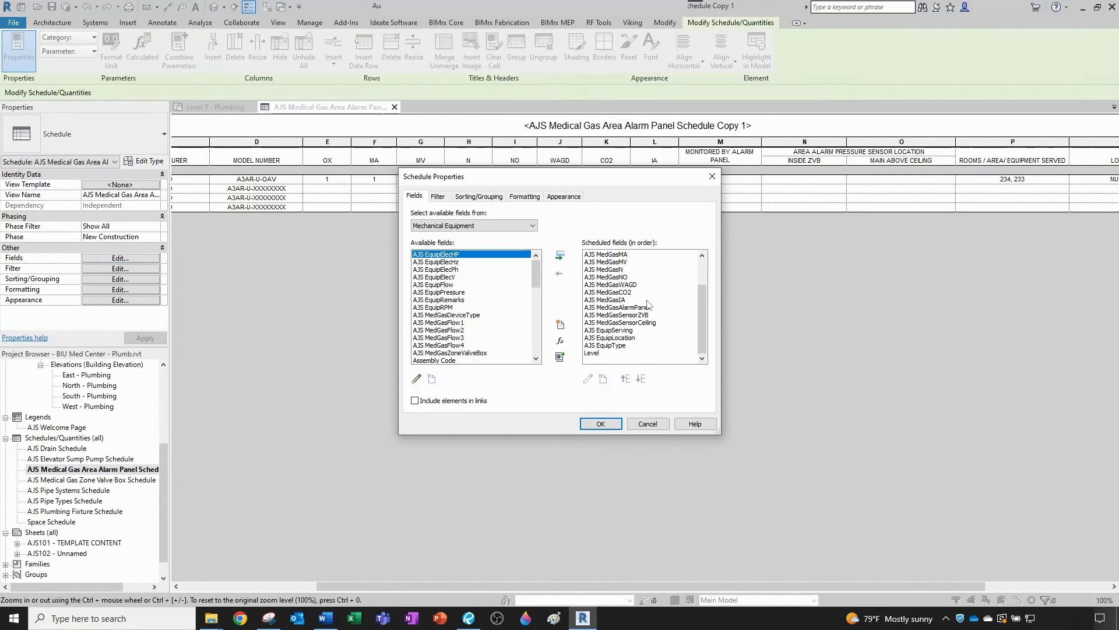
pyautogui.click(610, 308)
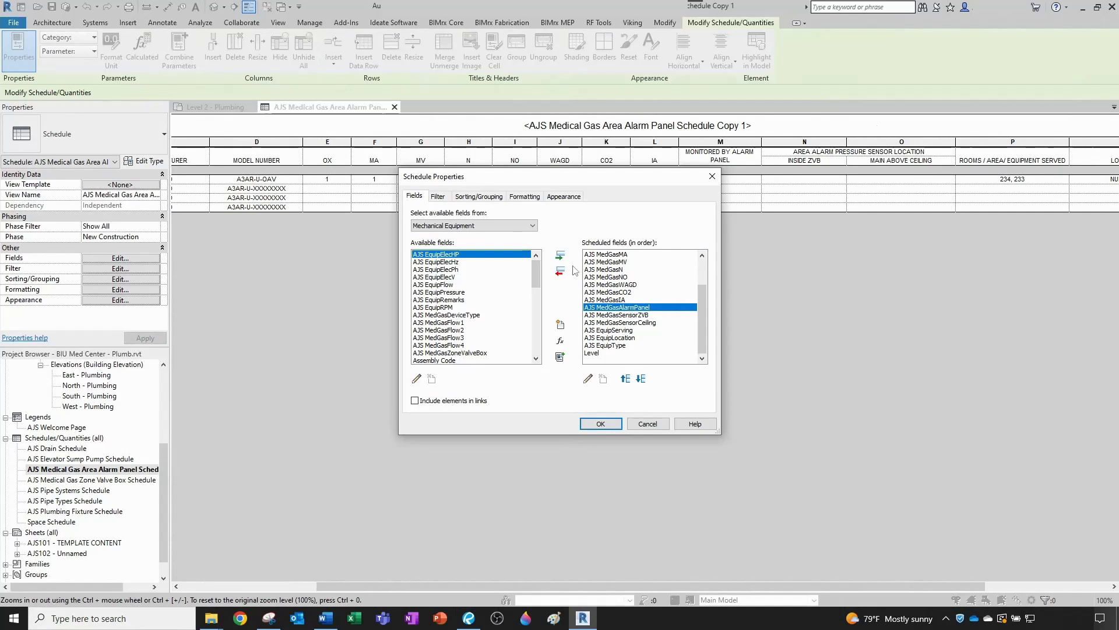
pyautogui.click(561, 273)
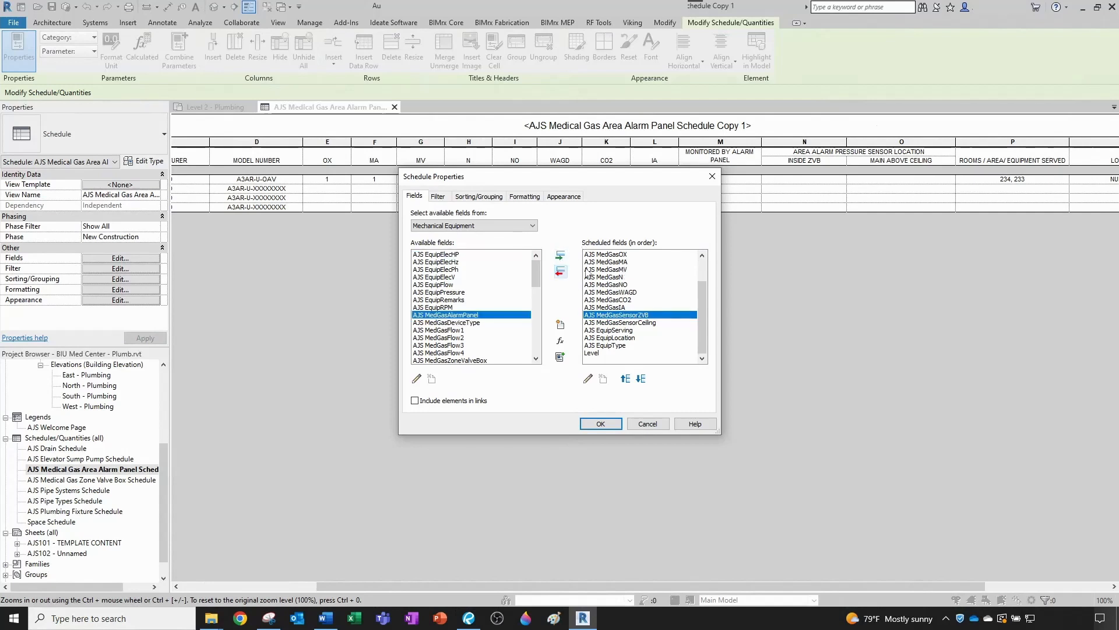
# Add the AJS MedGasZoneValveBox field to the area alarm panel schedule.
pyautogui.scroll(-1, 487, 328)
pyautogui.scroll(-5, 487, 327)
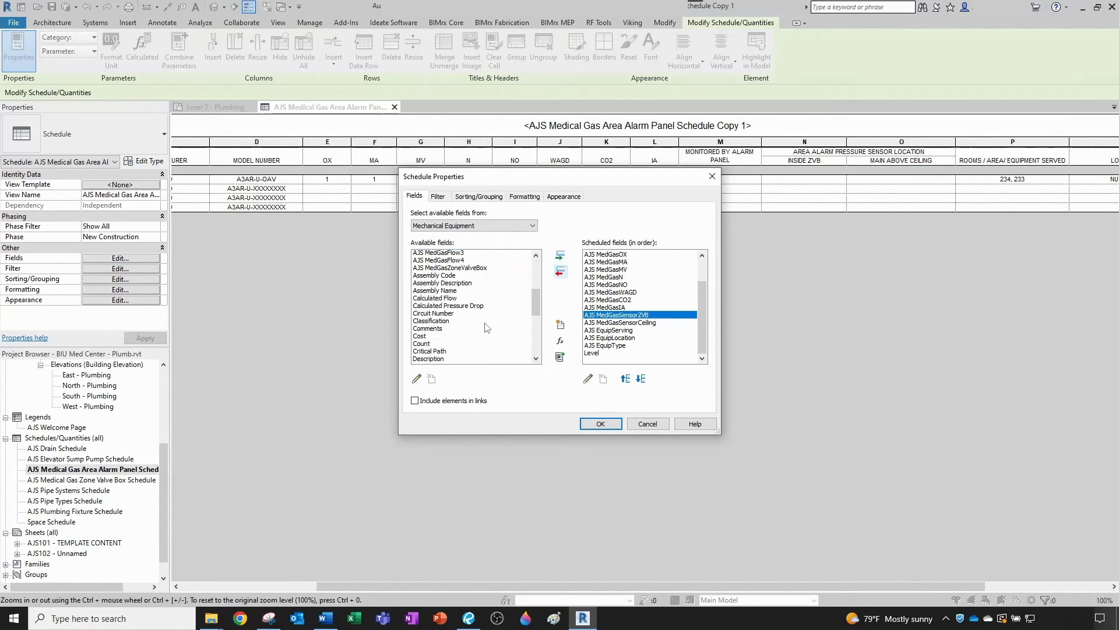
pyautogui.scroll(2, 486, 328)
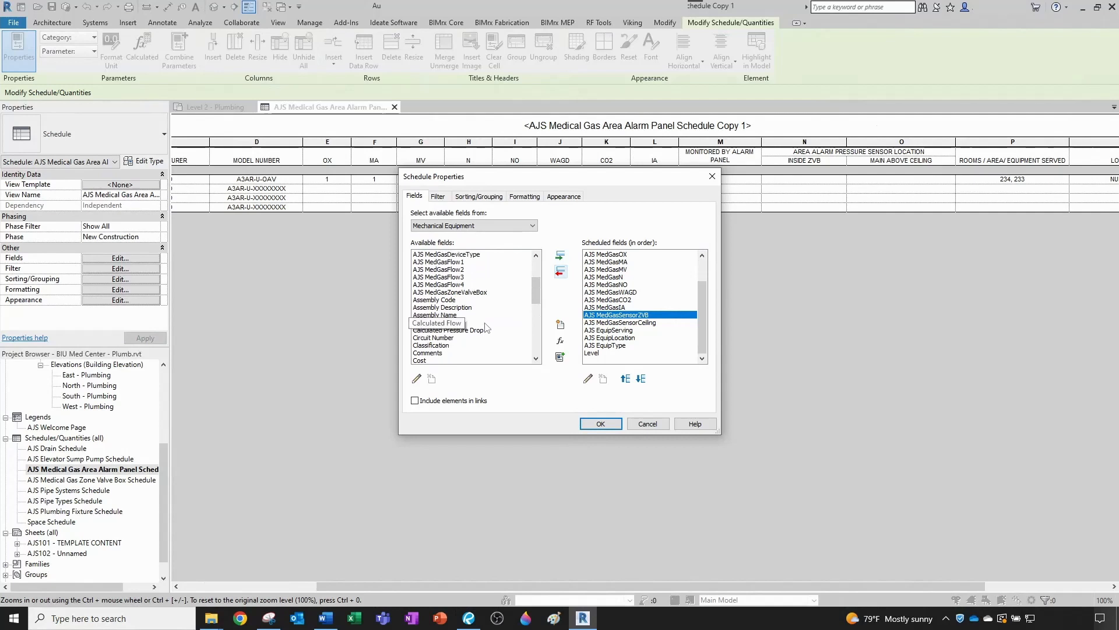
pyautogui.click(477, 292)
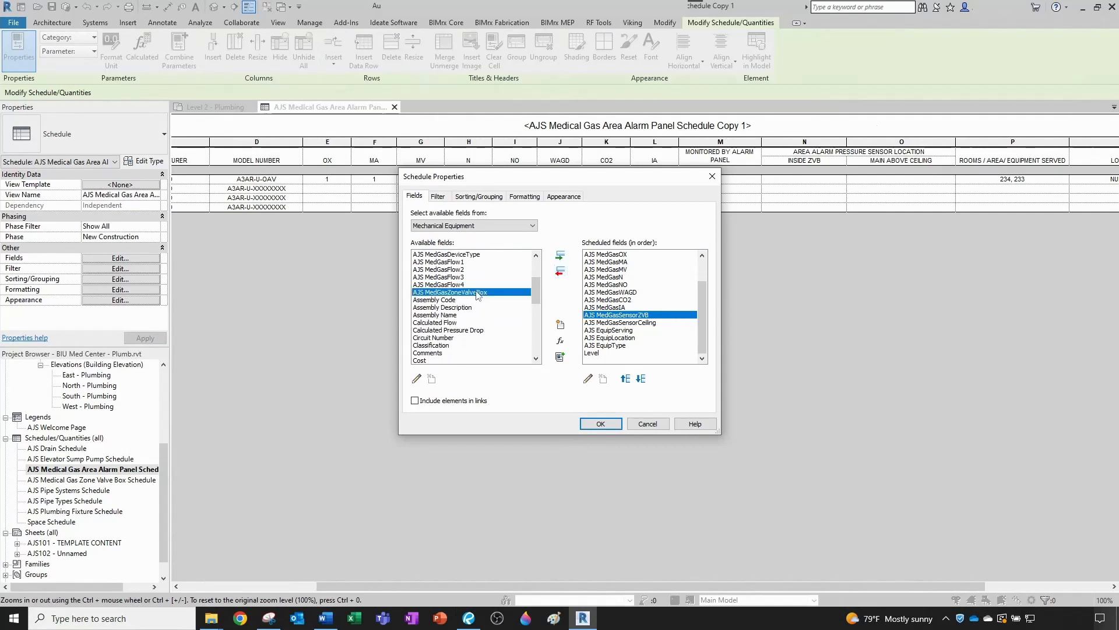
pyautogui.click(560, 258)
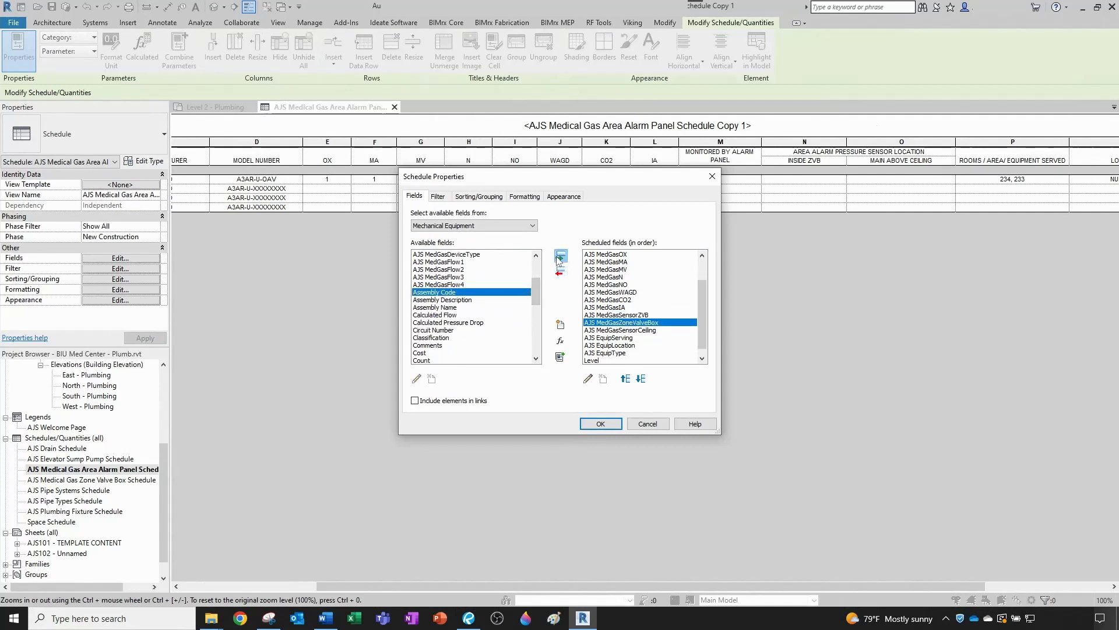
# Remove the AJS MedGasSensorZVB and AJS MedGasSensorCeiling fields from the schedule and apply the field changes.
pyautogui.click(609, 314)
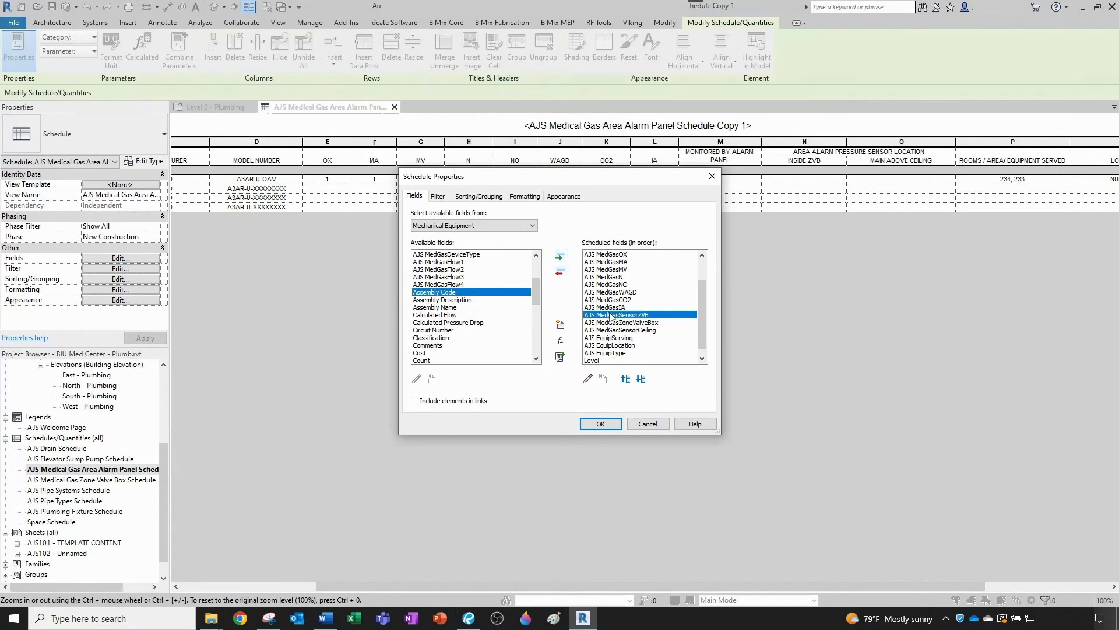
pyautogui.click(561, 272)
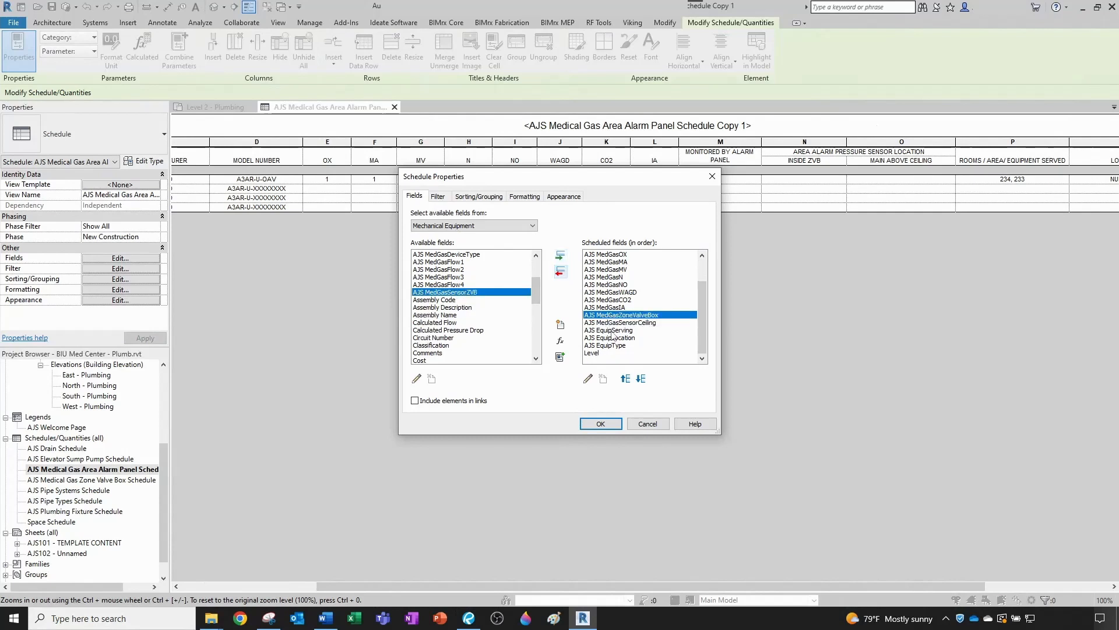
pyautogui.click(613, 322)
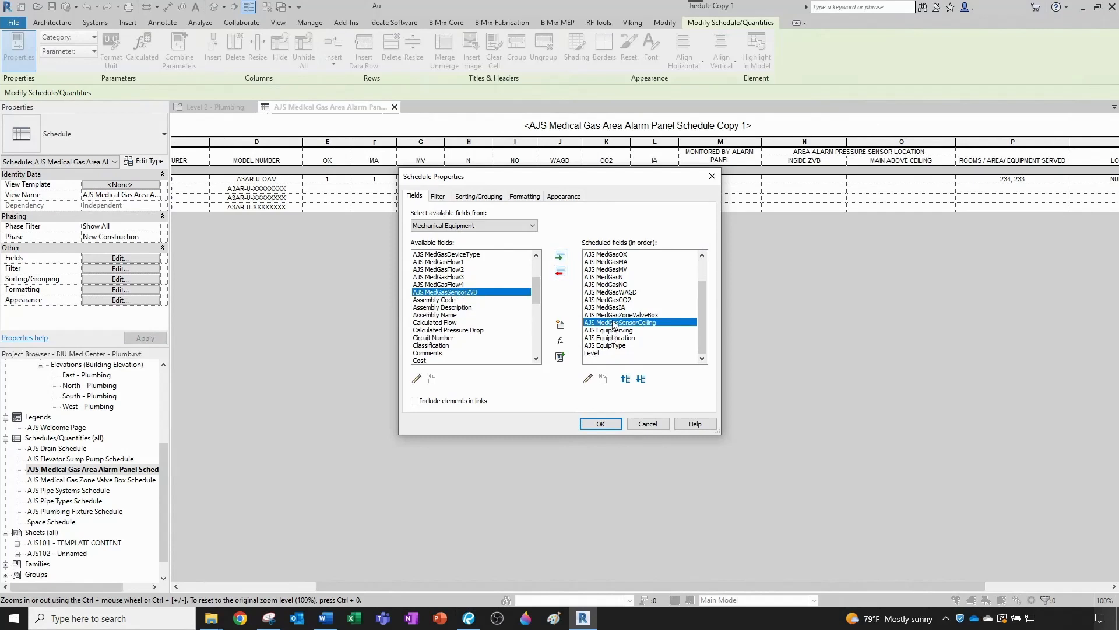
pyautogui.click(560, 272)
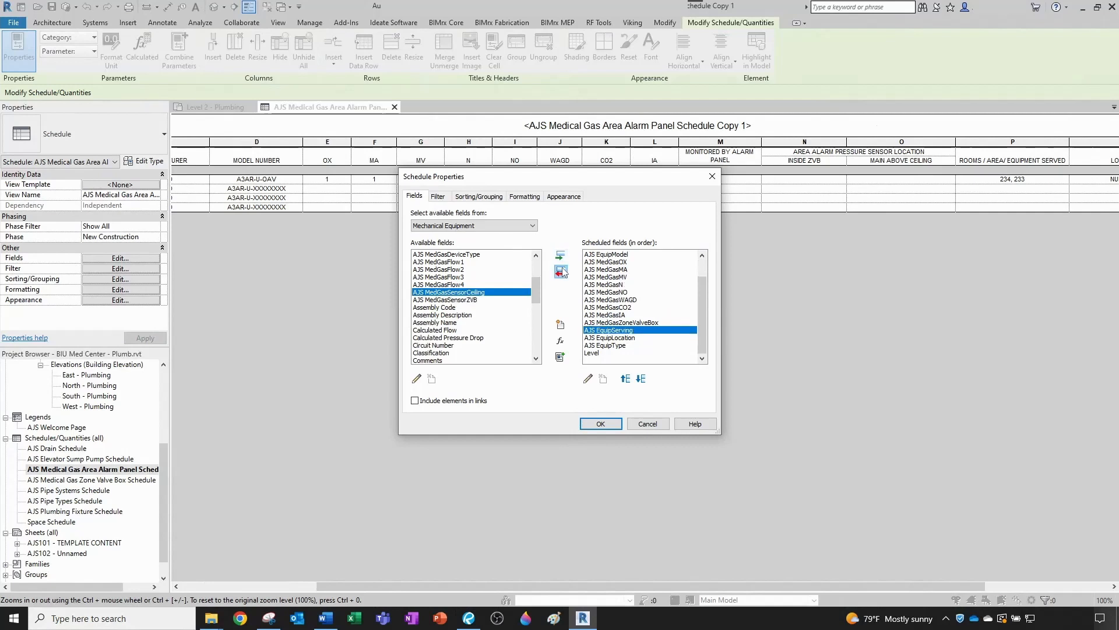
pyautogui.click(606, 424)
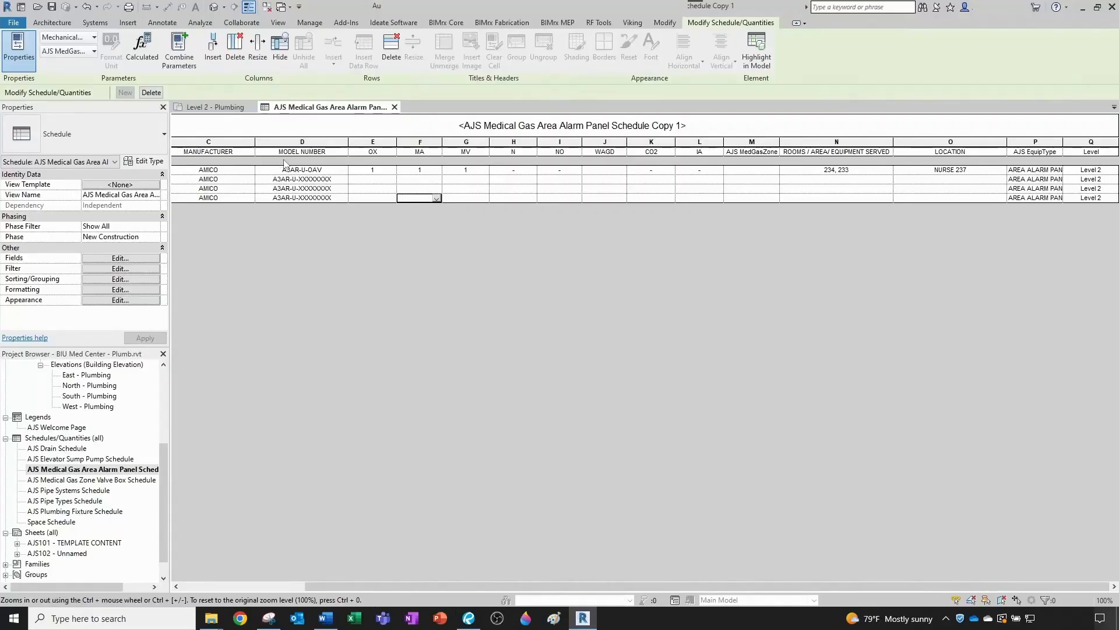
# Change the heading of the AJS EquipDescription field to "DESCRIPTION" and set its alignment to Center in the area alarm panel schedule.
pyautogui.hscroll(-3, 257, 163)
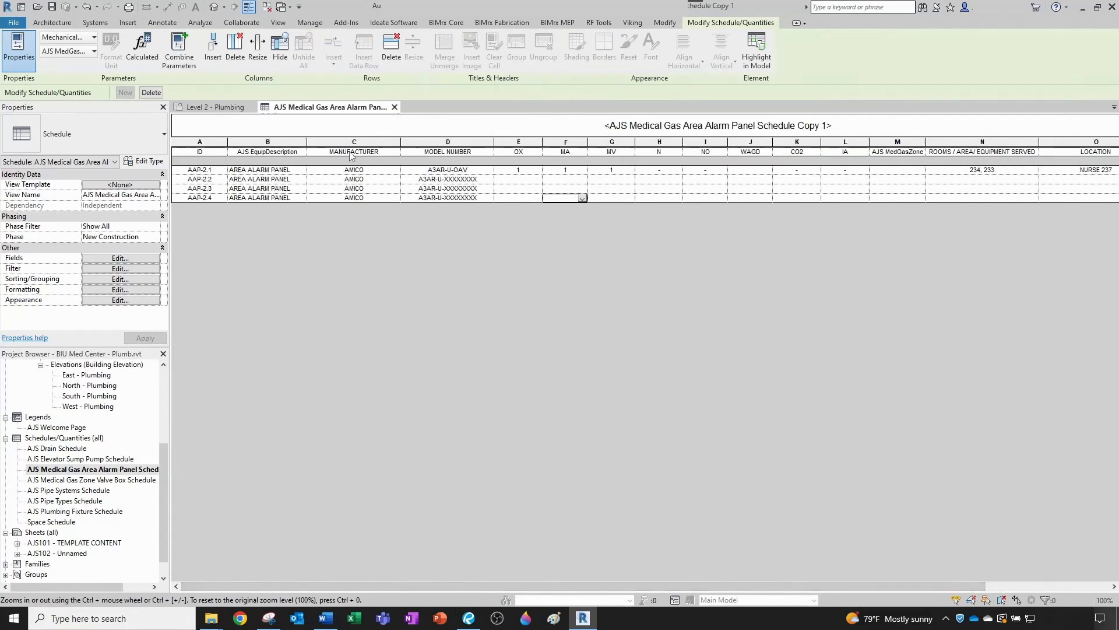
pyautogui.click(282, 153)
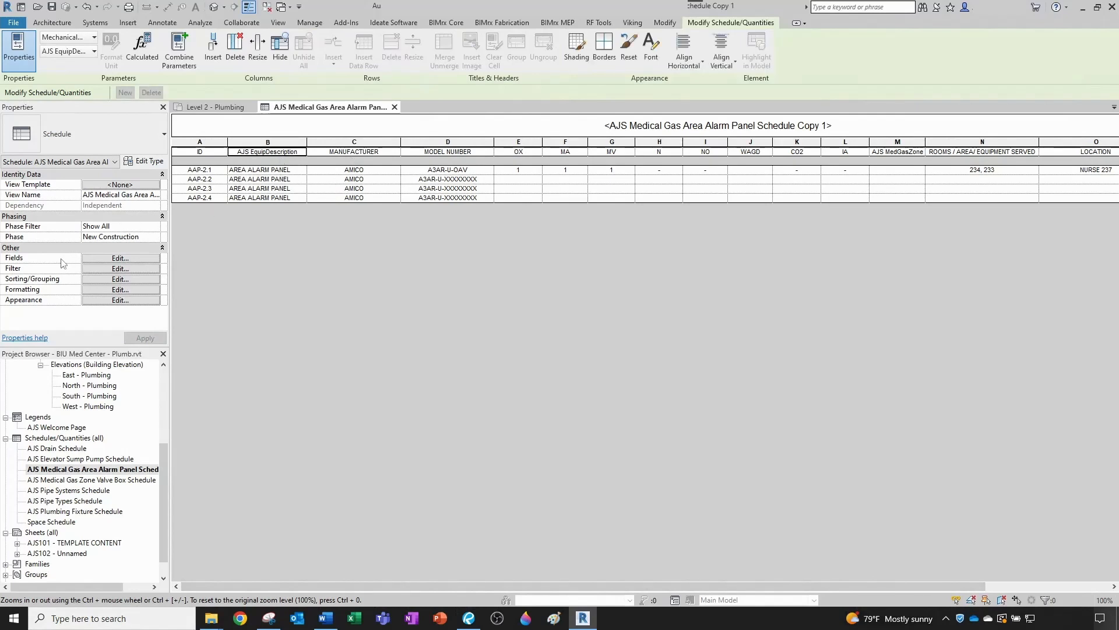
pyautogui.click(139, 289)
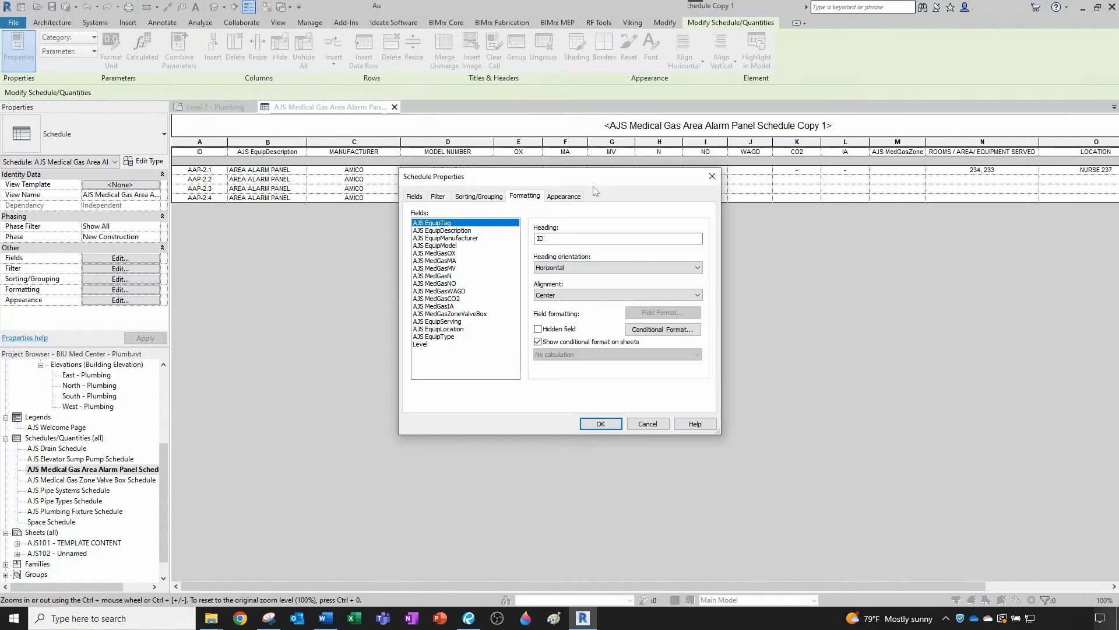
pyautogui.click(455, 230)
pyautogui.click(554, 238)
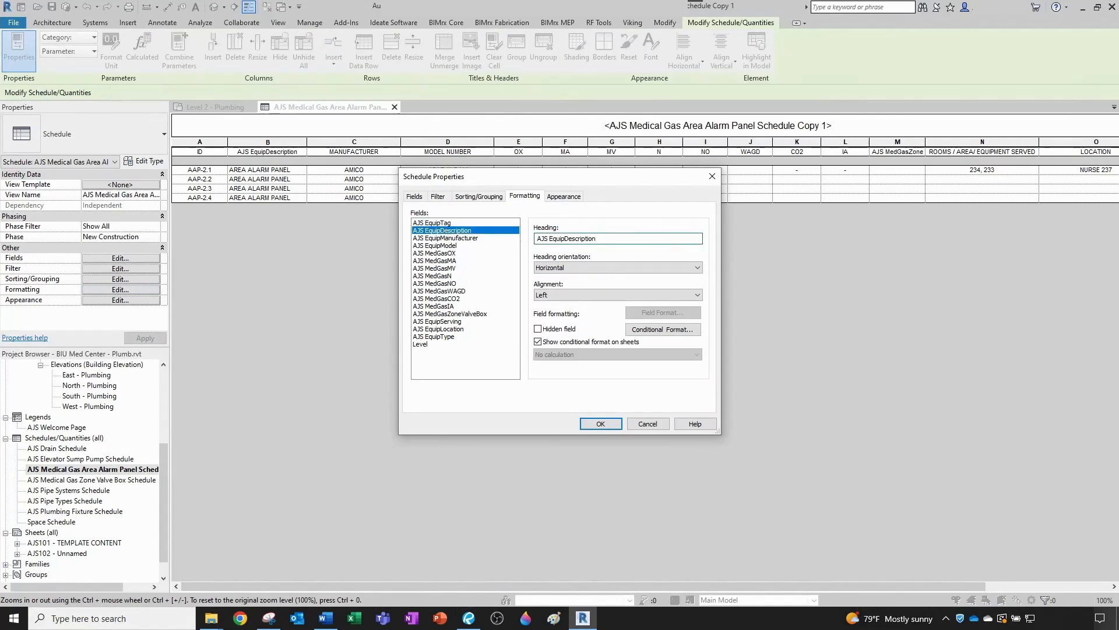
pyautogui.hotkey('ctrl', 'a')
pyautogui.write('DESCRIPTION')
pyautogui.click(697, 295)
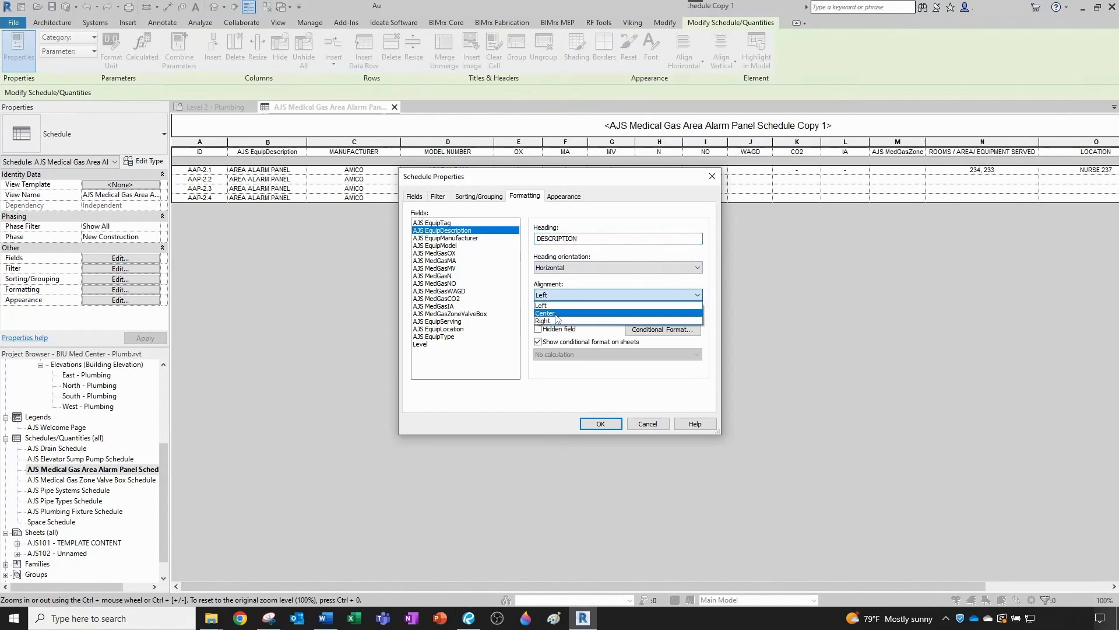
pyautogui.click(554, 314)
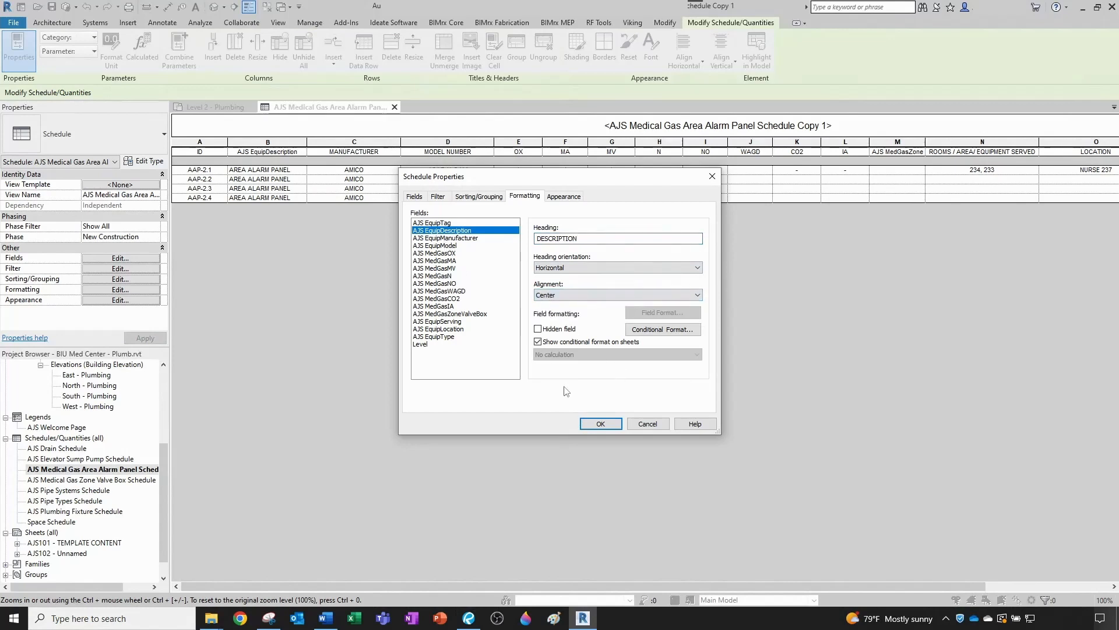
pyautogui.click(601, 424)
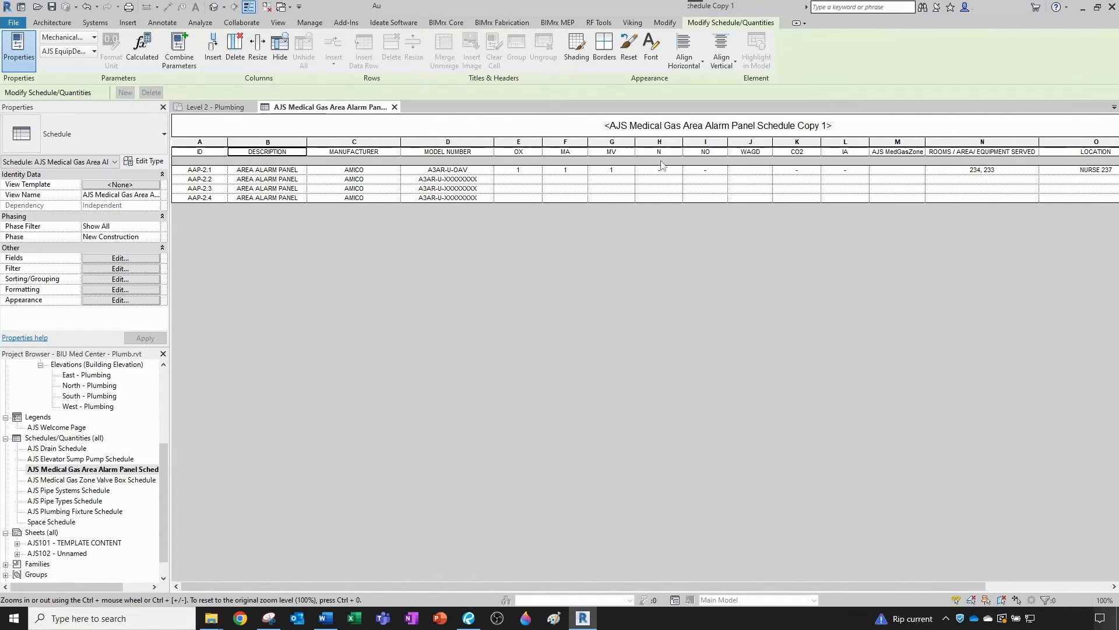
# Edit the AAP family and change its shared parameter AJS MedGasWAGD from a type to an instance parameter.
pyautogui.click(764, 170)
pyautogui.click(767, 170)
pyautogui.click(752, 185)
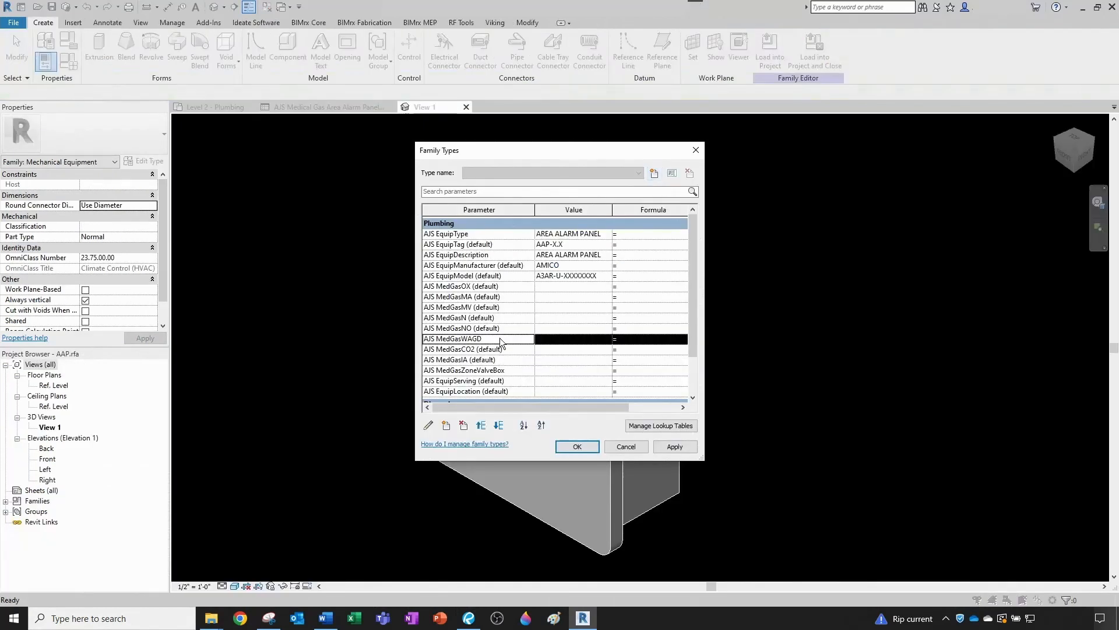
pyautogui.click(500, 340)
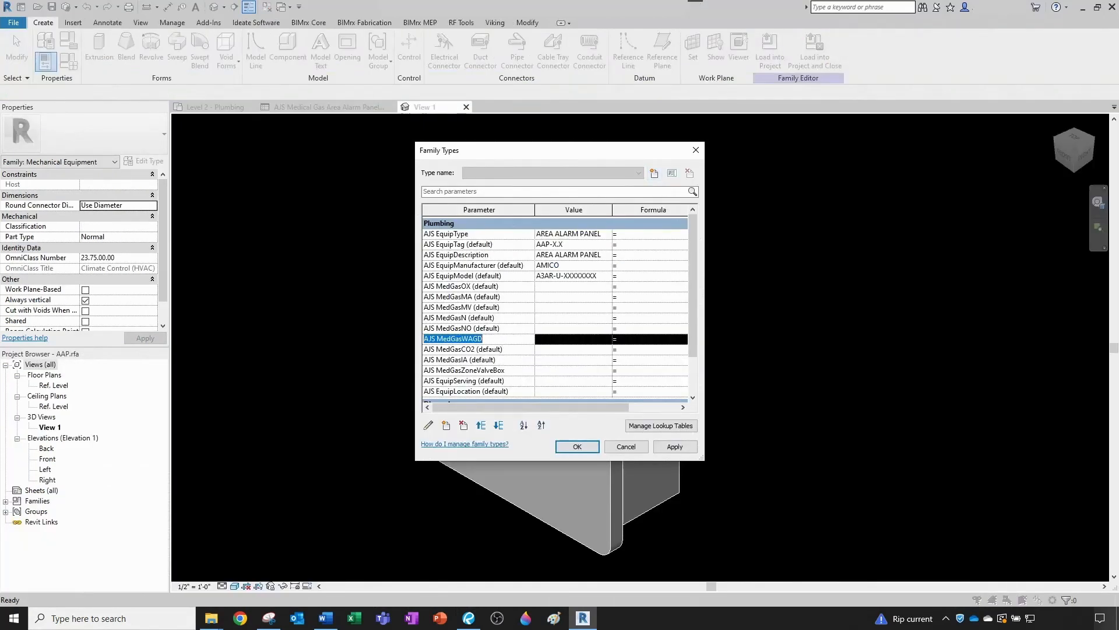
pyautogui.click(428, 426)
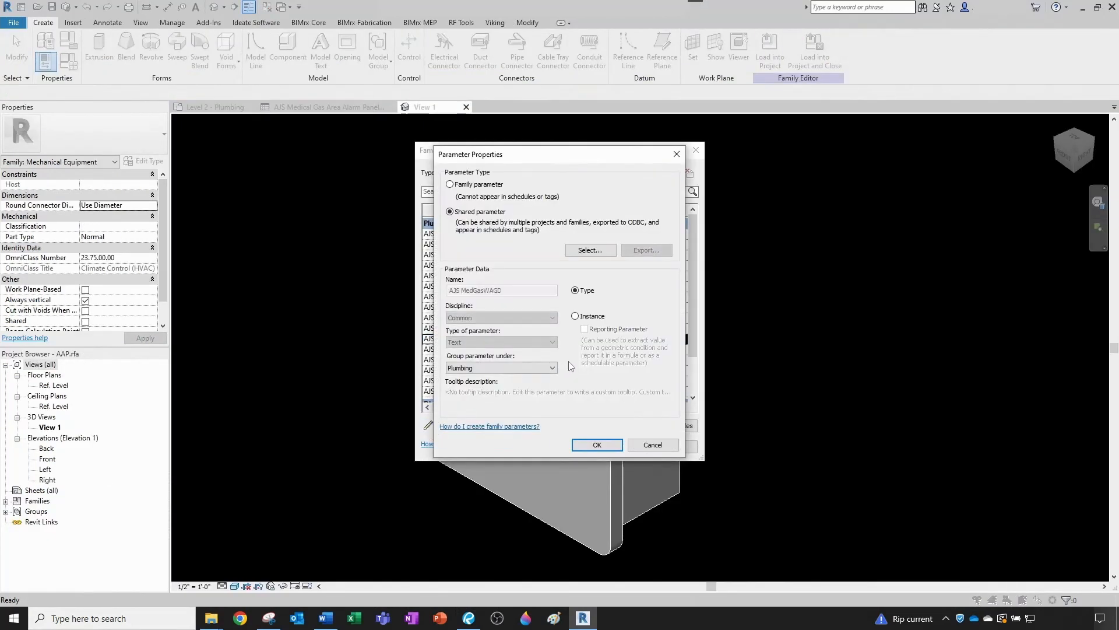
pyautogui.click(594, 444)
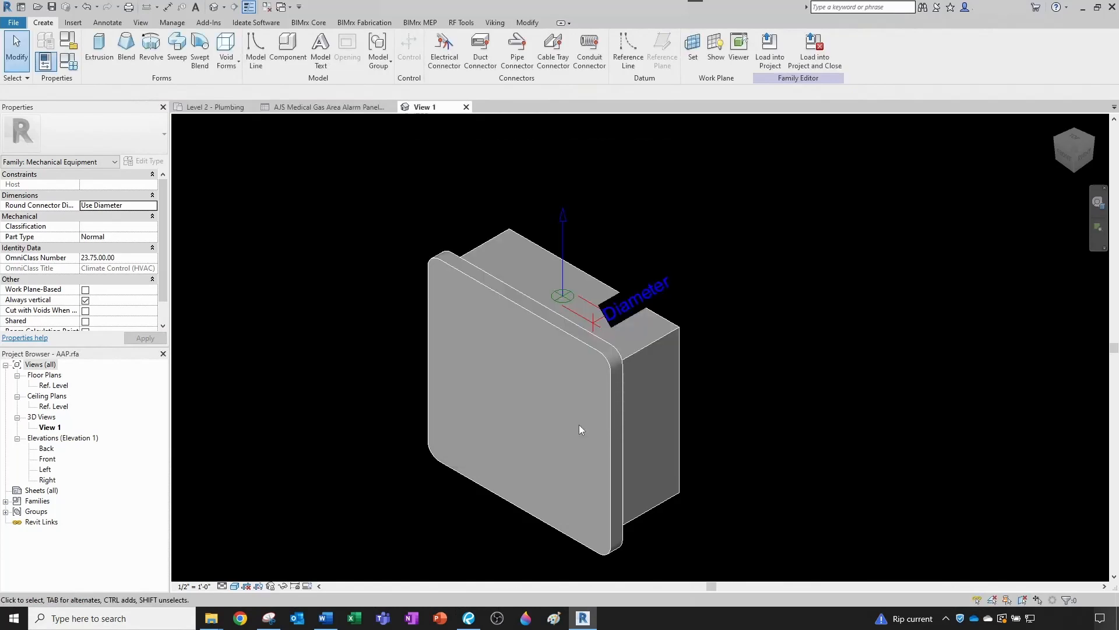
# Load the AAP family into the project, overwriting the existing version and its parameter values, then close it and save over AAP.rfa.
pyautogui.click(770, 48)
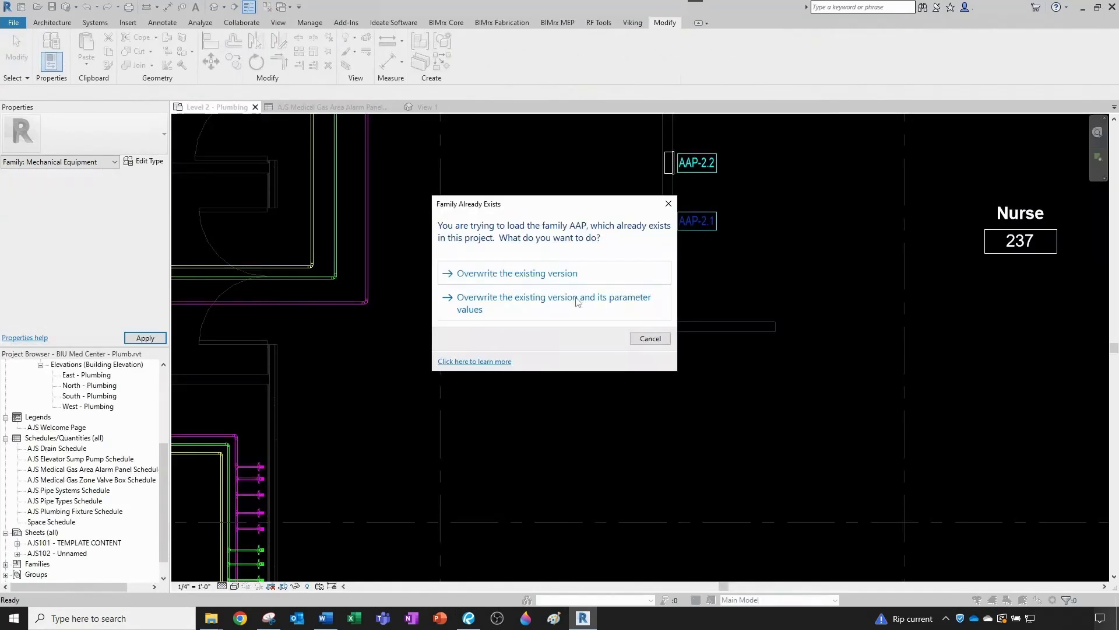
pyautogui.click(531, 312)
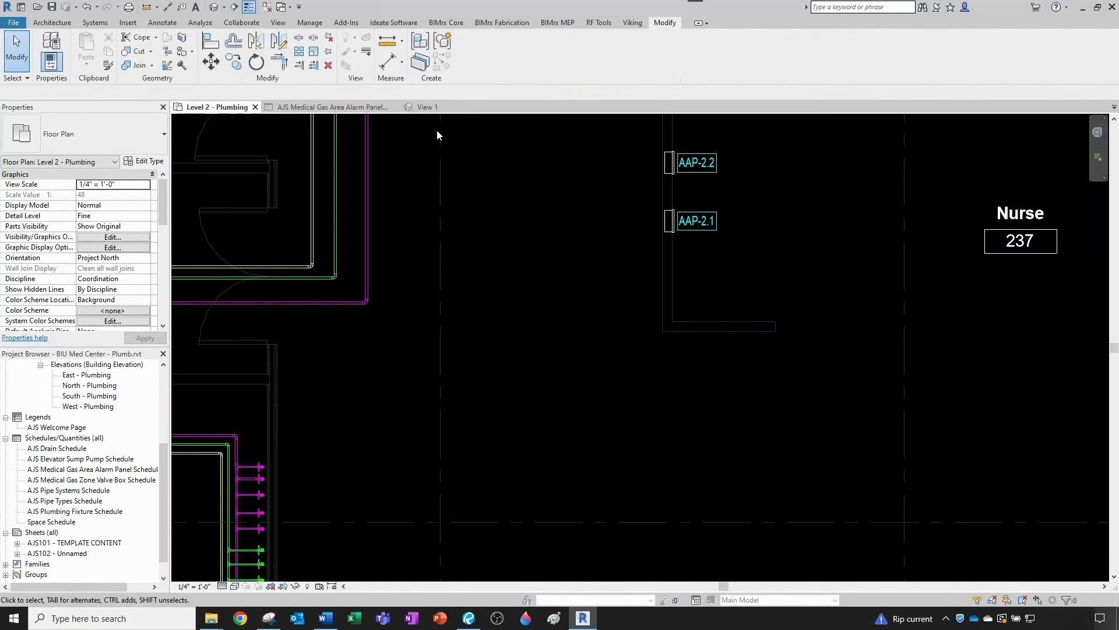
pyautogui.click(428, 107)
pyautogui.click(465, 107)
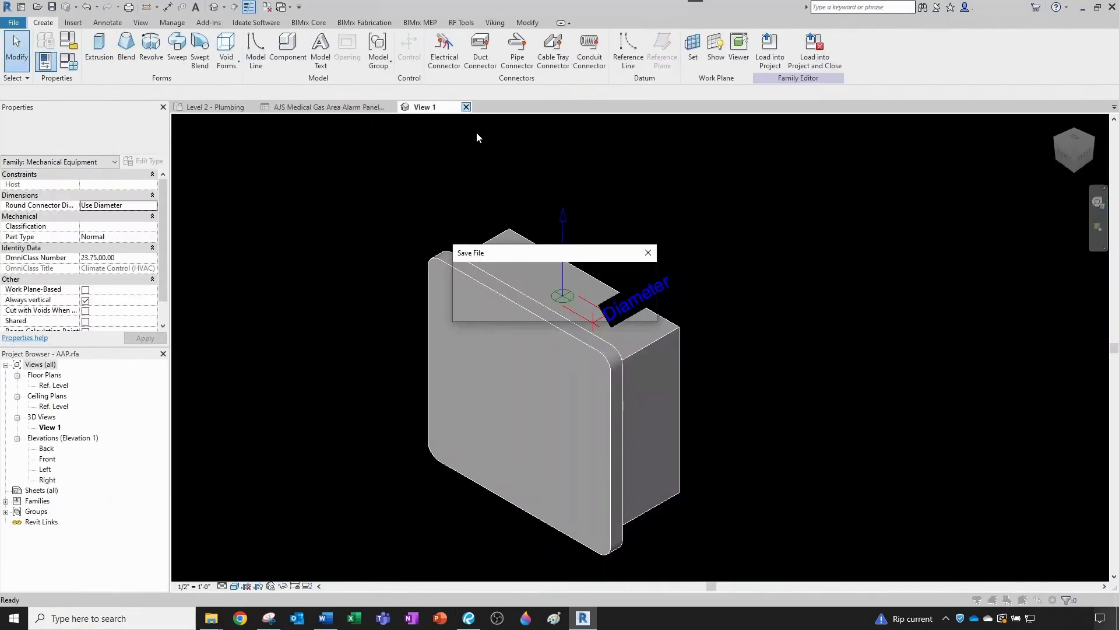
pyautogui.click(548, 312)
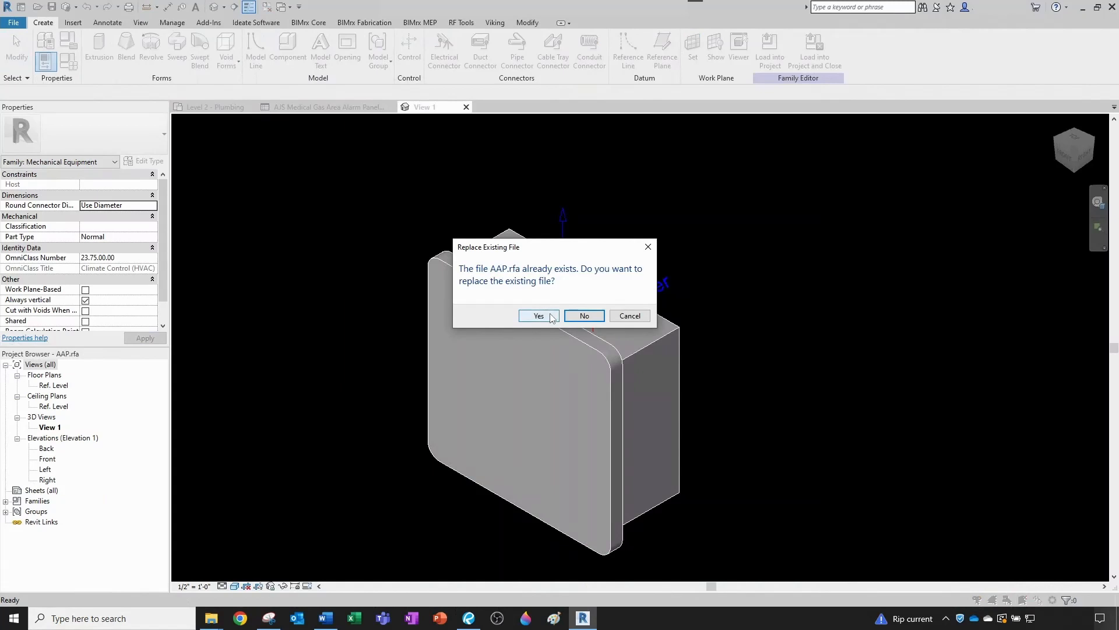
pyautogui.click(539, 315)
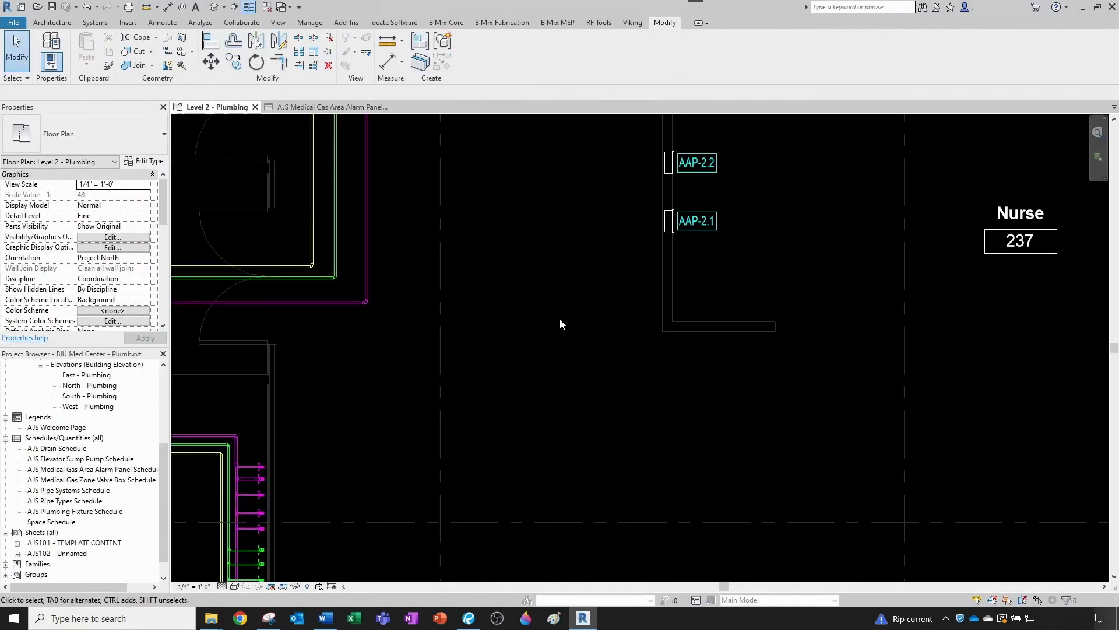
# Set AJS MedGasWAGD to "-" for alarm panel AAP-2.1 on the Level 2 plumbing plan.
pyautogui.click(667, 236)
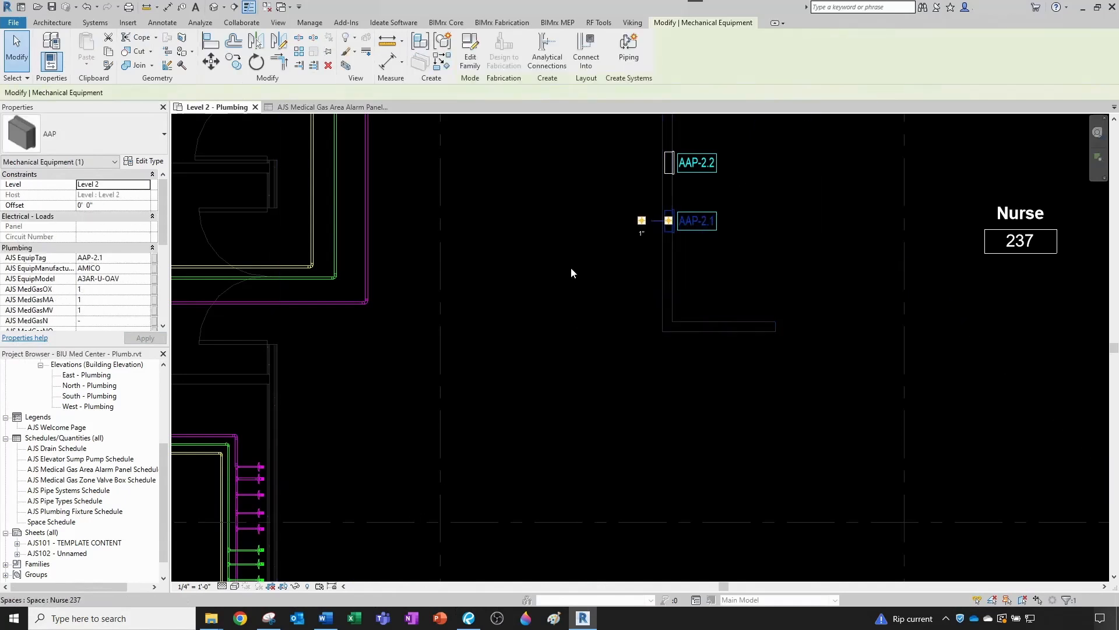
pyautogui.scroll(-2, 130, 299)
pyautogui.scroll(-1, 129, 299)
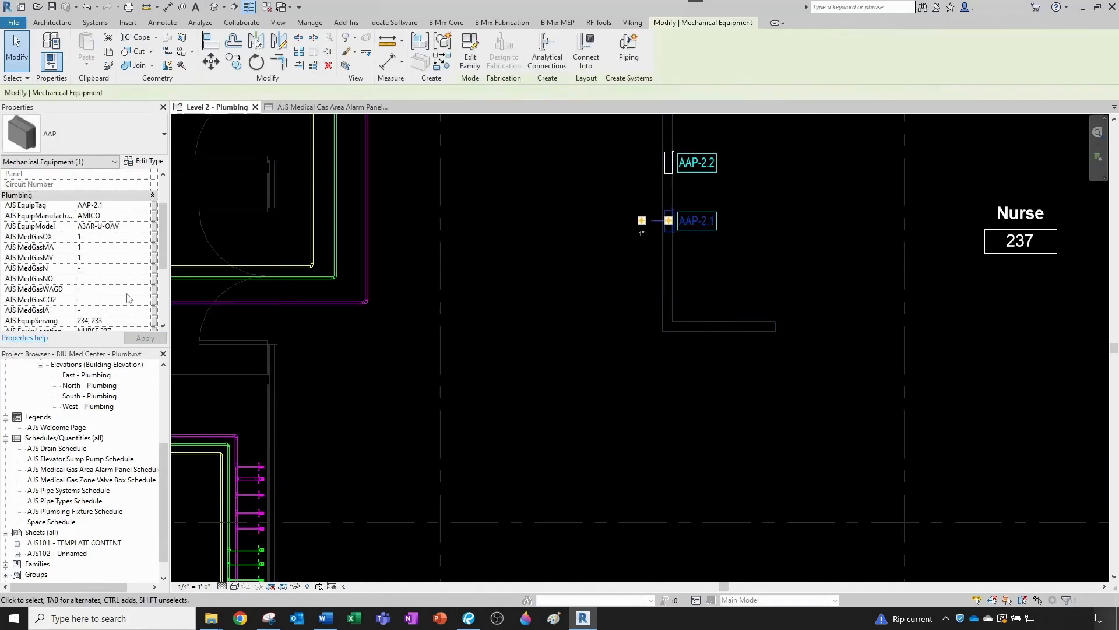
pyautogui.click(93, 290)
pyautogui.write('-')
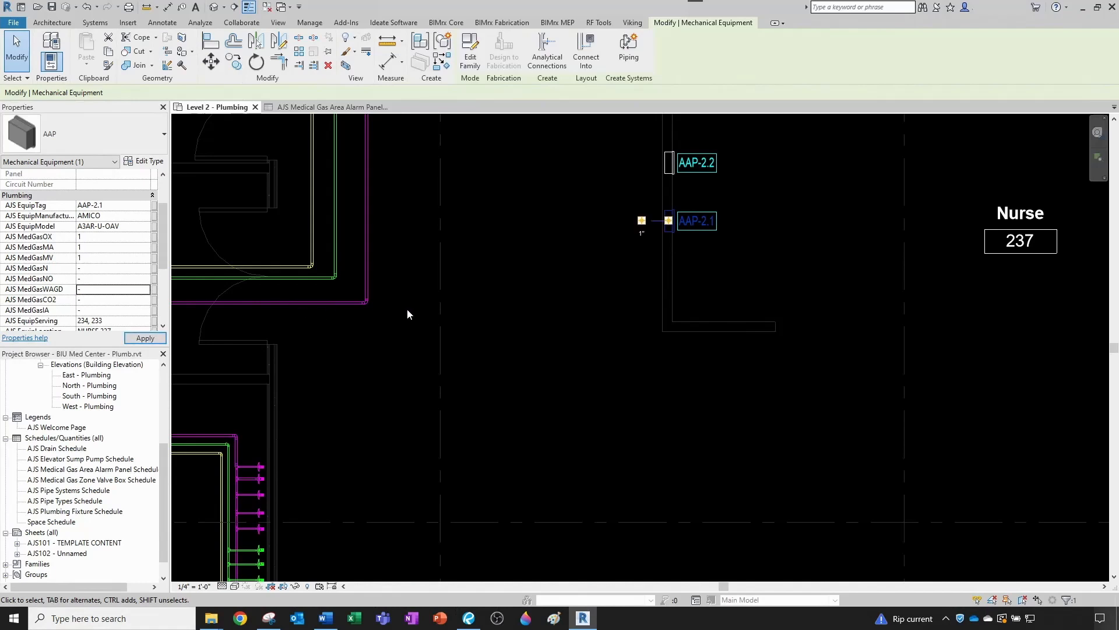
# Group the OX through IA column headers of the area alarm panel schedule under the heading "ALARM POINTS".
pyautogui.click(330, 107)
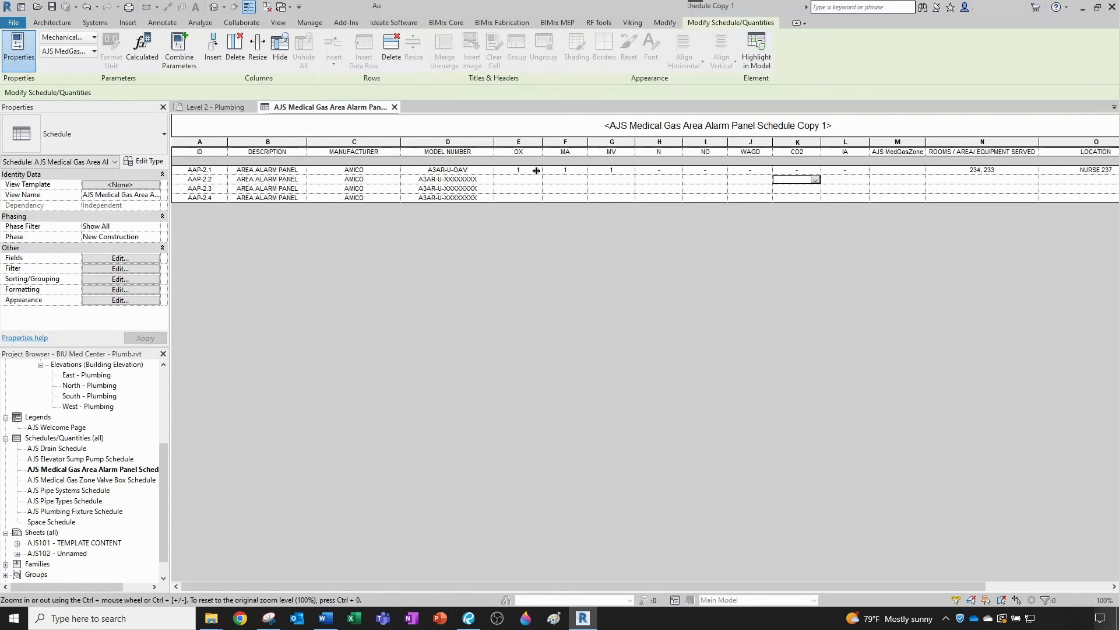
pyautogui.click(527, 153)
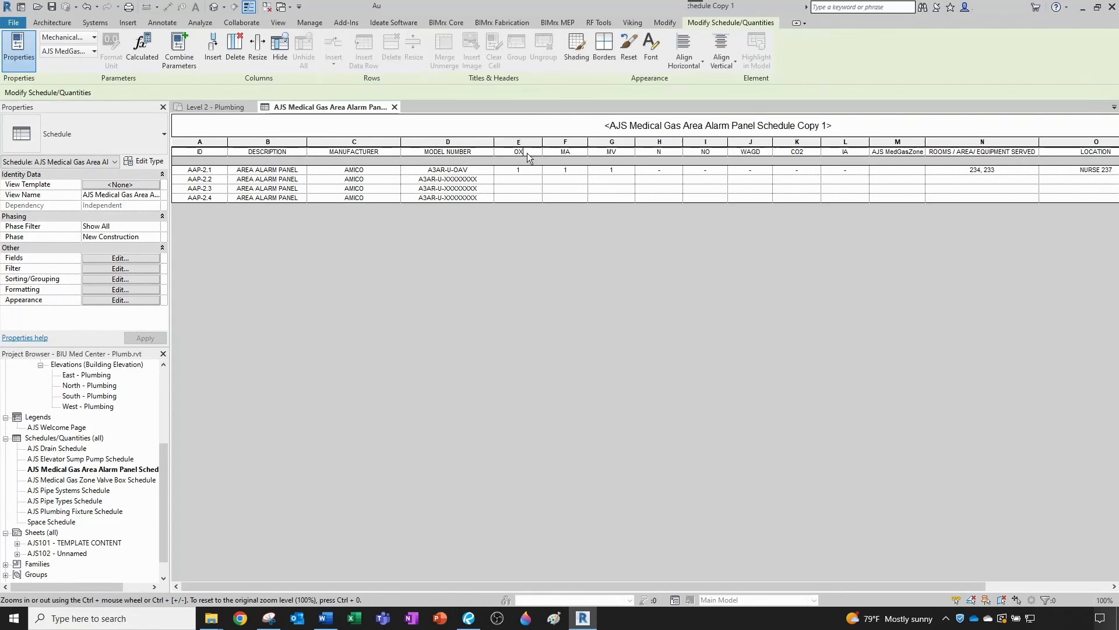
pyautogui.keyDown('shift'); pyautogui.click(838, 152); pyautogui.keyUp('shift')
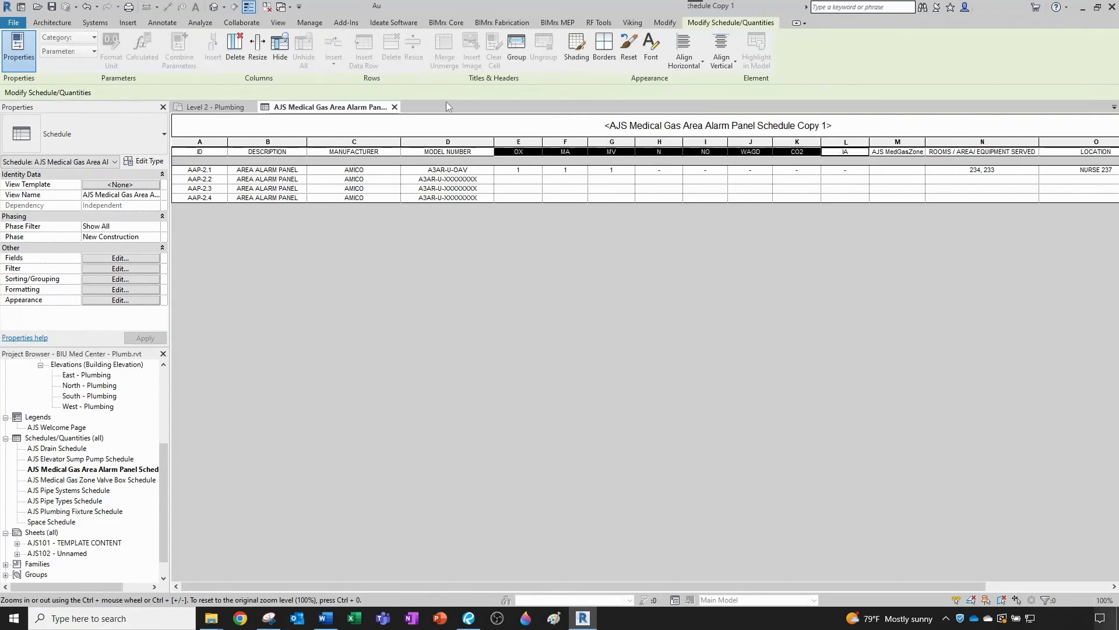
pyautogui.click(513, 50)
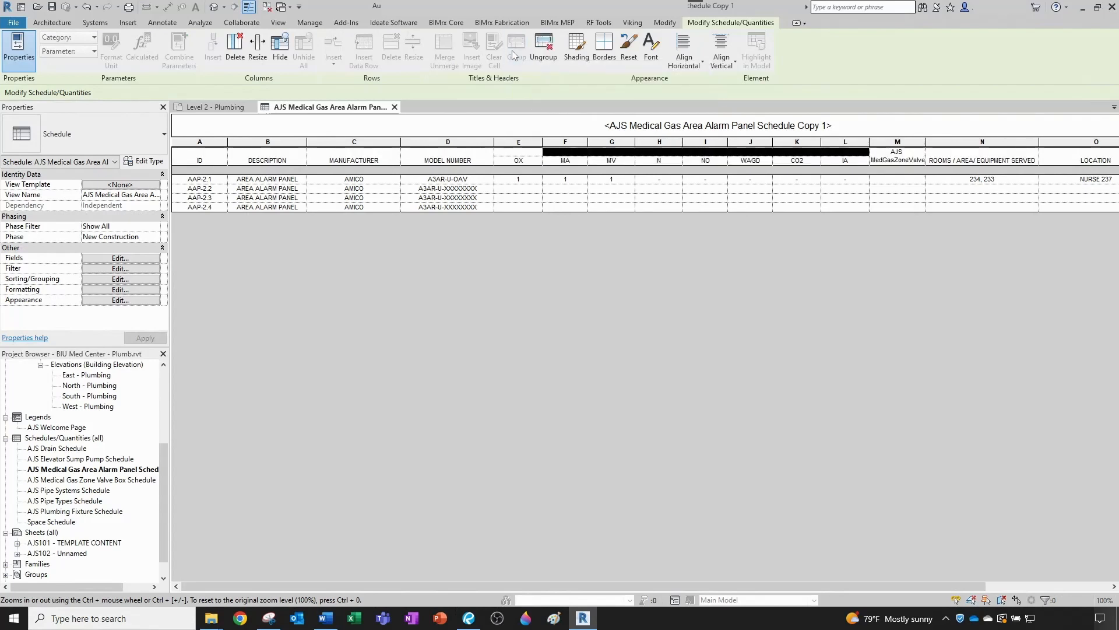
pyautogui.click(572, 150)
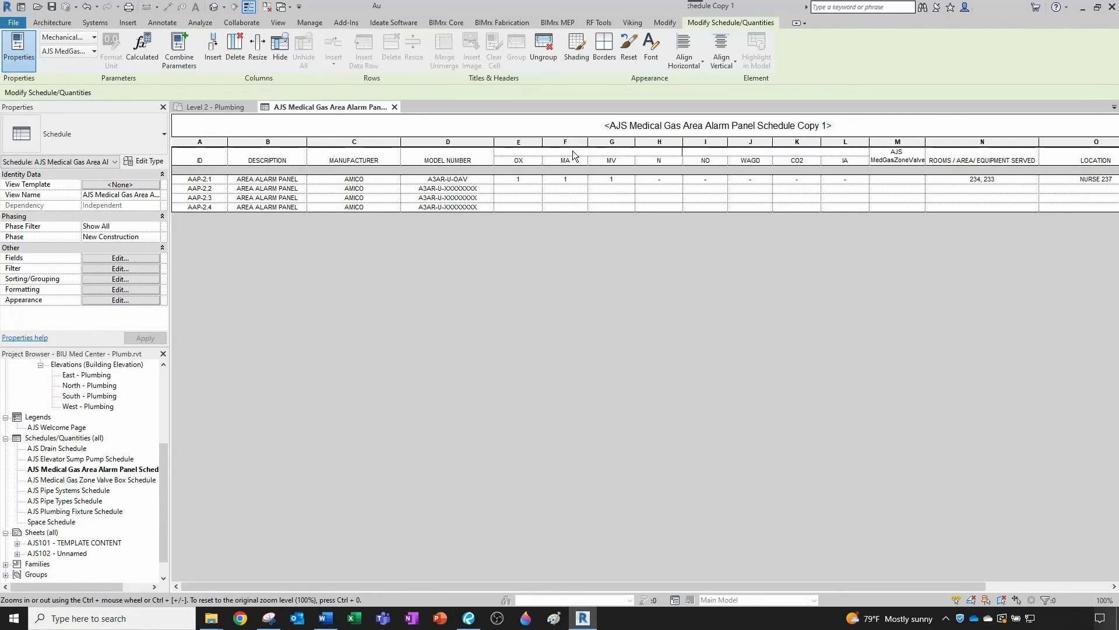
pyautogui.write('ALARM POINTS')
pyautogui.click(898, 181)
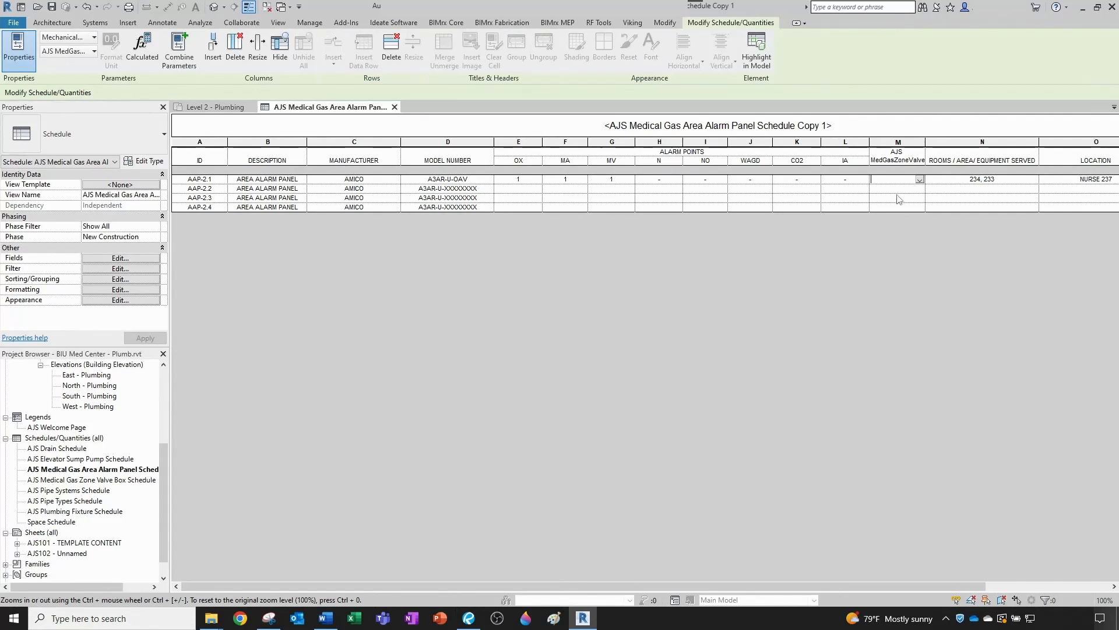
# Change the AJS MedGasZoneValveBox field's heading to "MONITORING ZONE VALVE BOX" and set its alignment to Center.
pyautogui.click(98, 293)
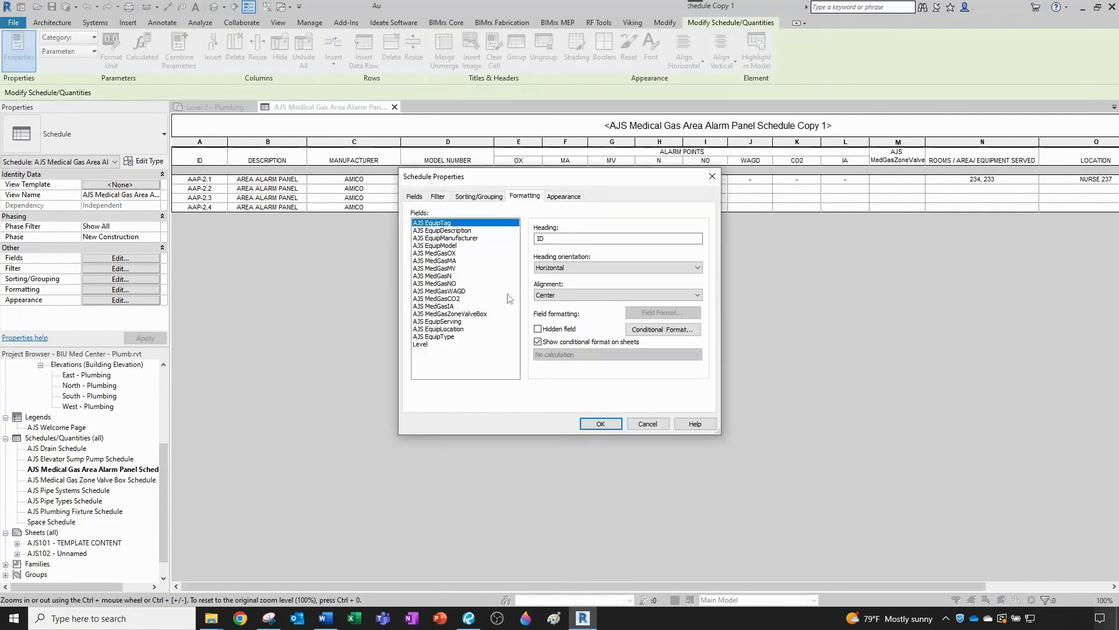
pyautogui.click(449, 314)
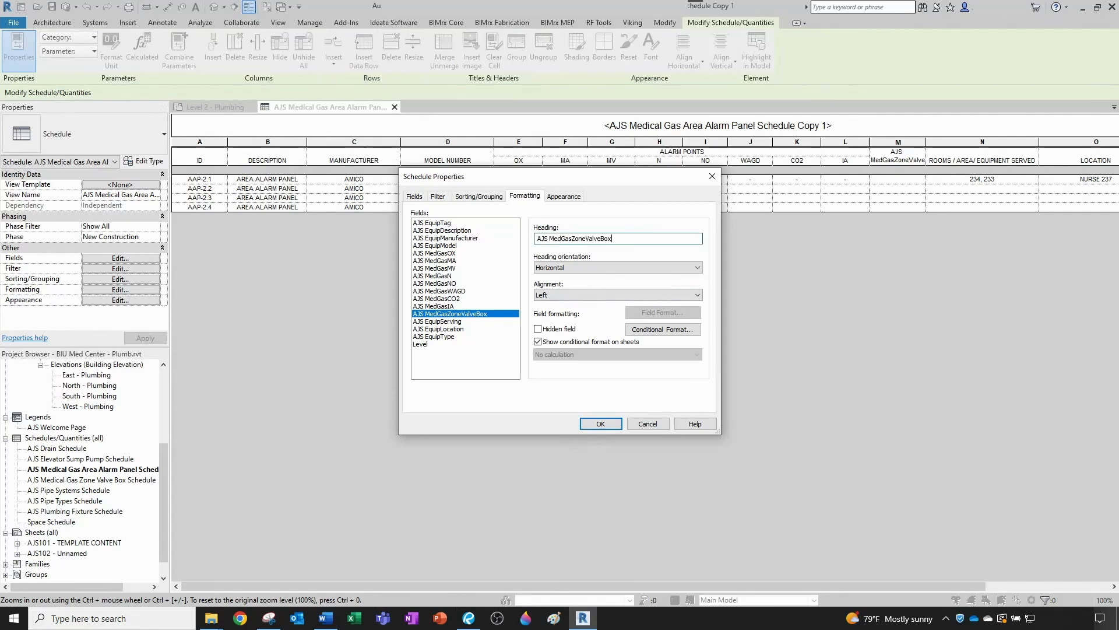
pyautogui.moveTo(612, 238); pyautogui.dragTo(537, 239)
pyautogui.write('MONITORING ZONE VALVE BOX')
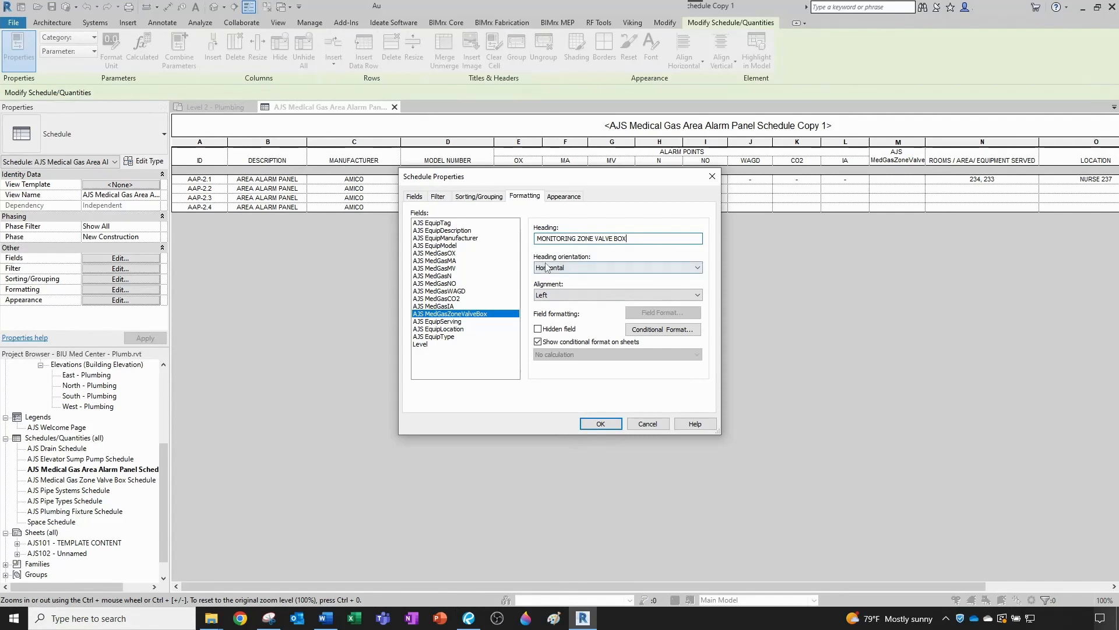
pyautogui.click(562, 296)
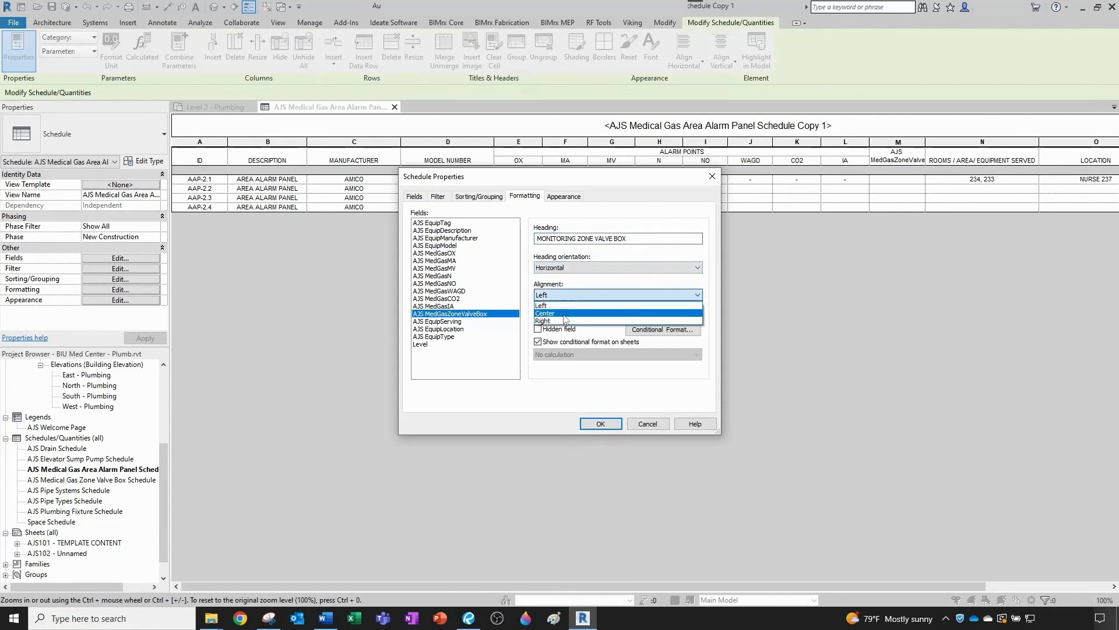
pyautogui.click(564, 314)
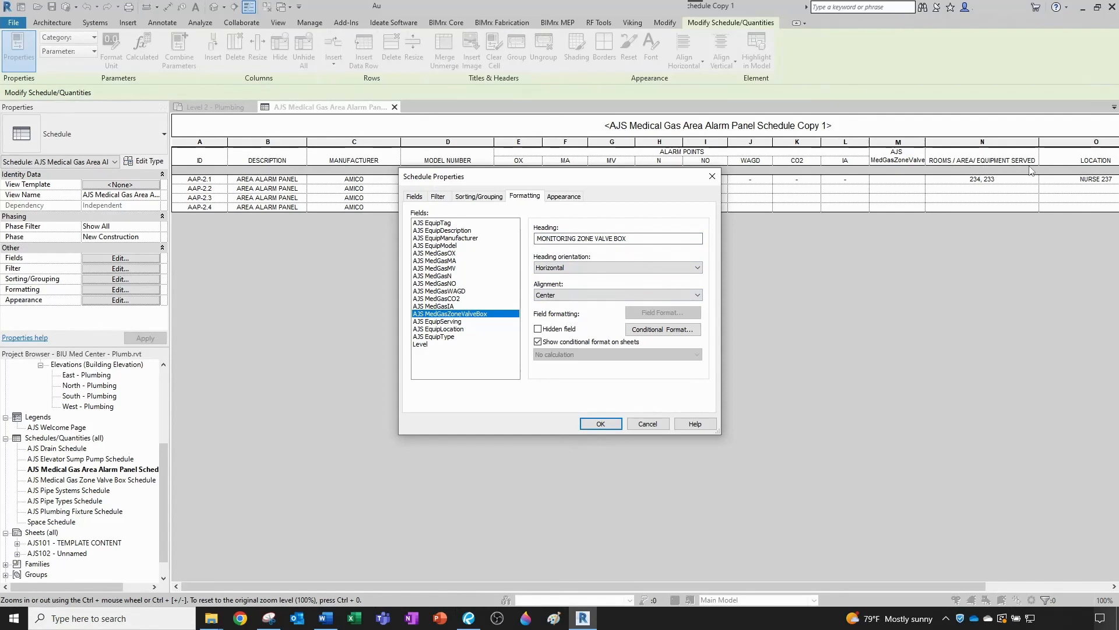
pyautogui.click(600, 424)
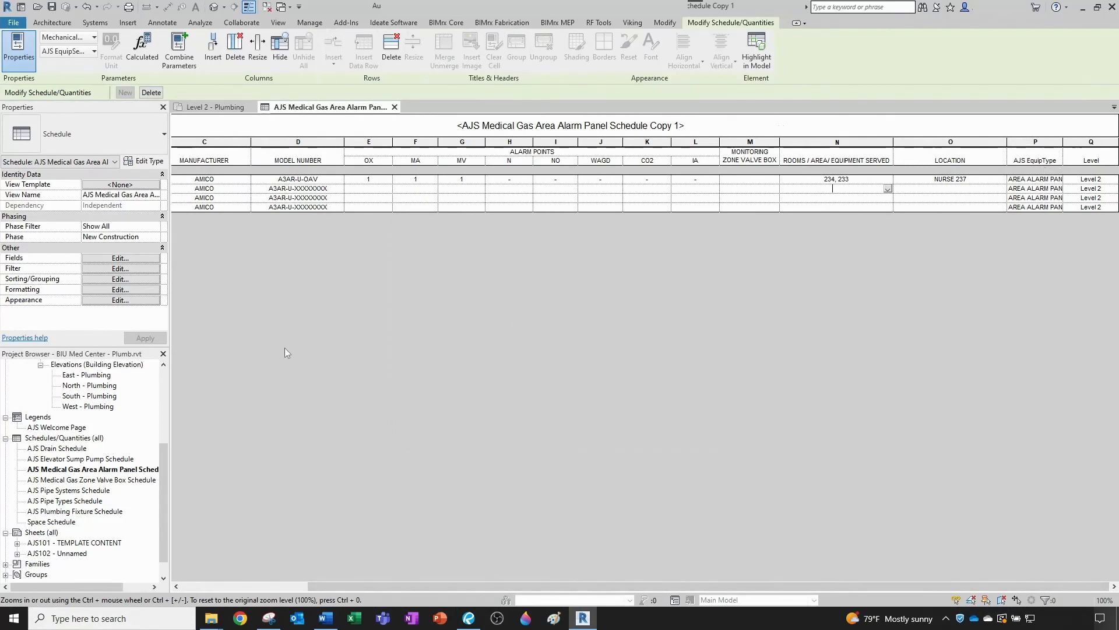
# Make AJS EquipType a hidden field in the area alarm panel schedule.
pyautogui.click(103, 291)
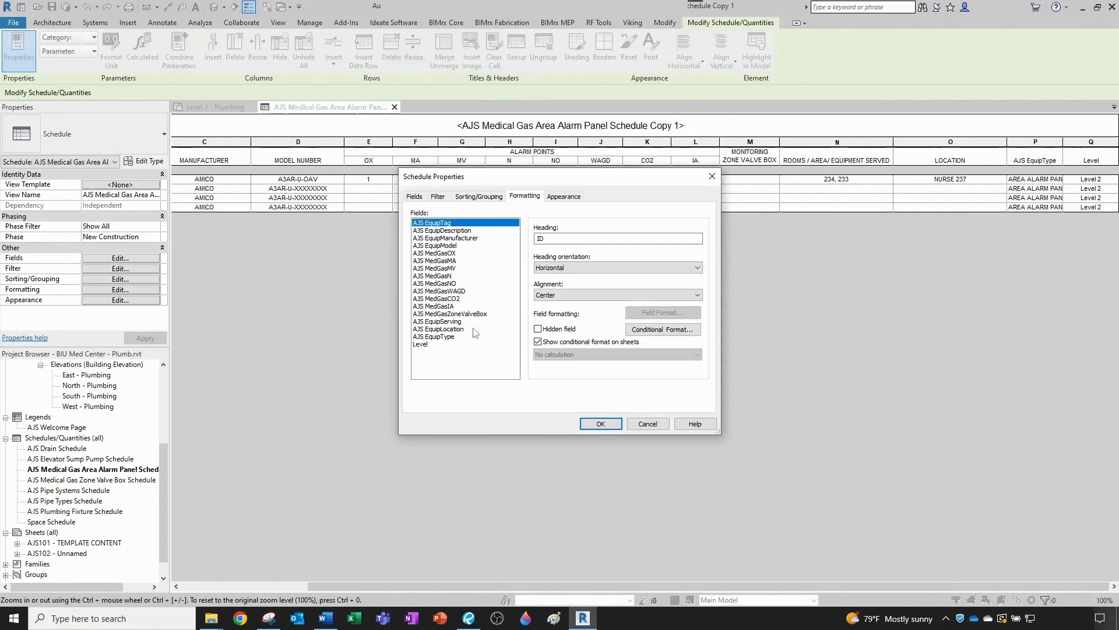
pyautogui.click(451, 337)
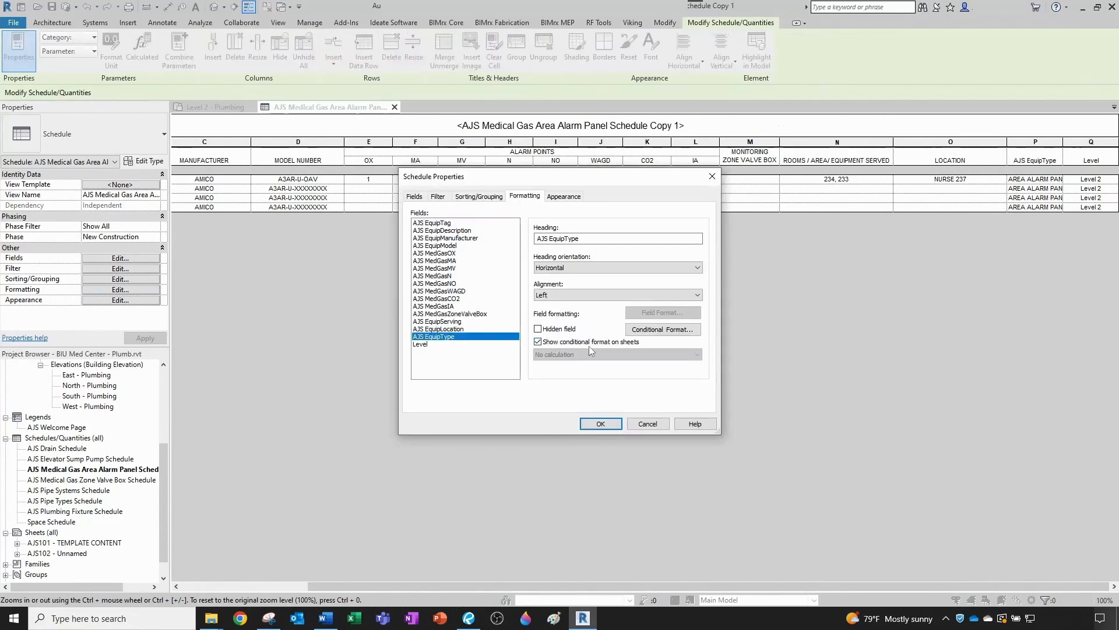
pyautogui.click(539, 329)
pyautogui.click(600, 423)
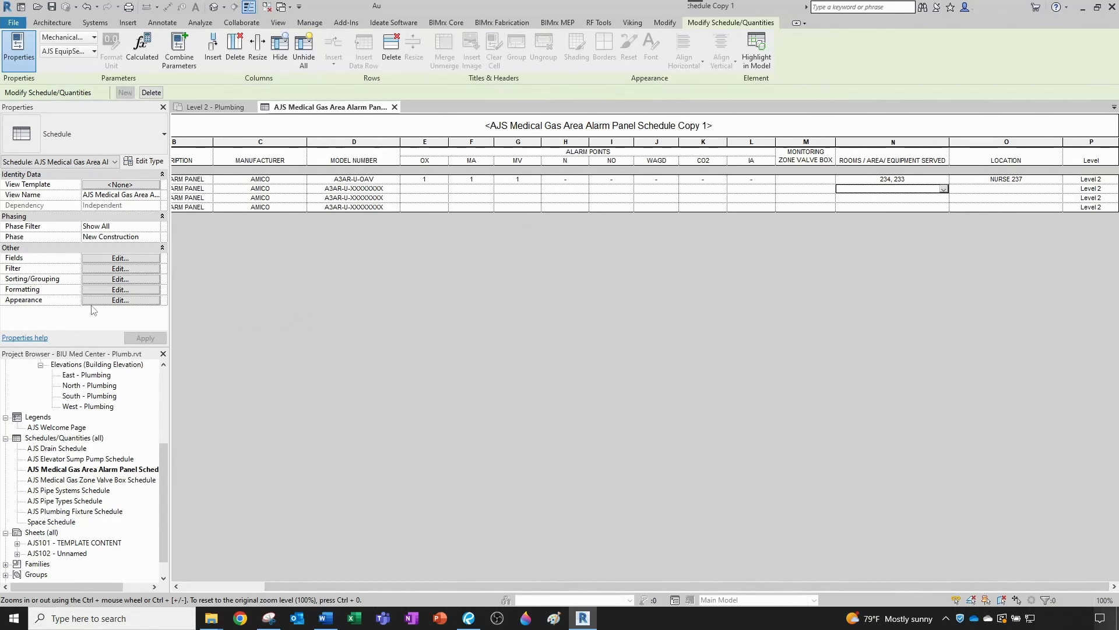
# Change the Level field's heading to "LEVEL" in the area alarm panel schedule's formatting.
pyautogui.click(106, 289)
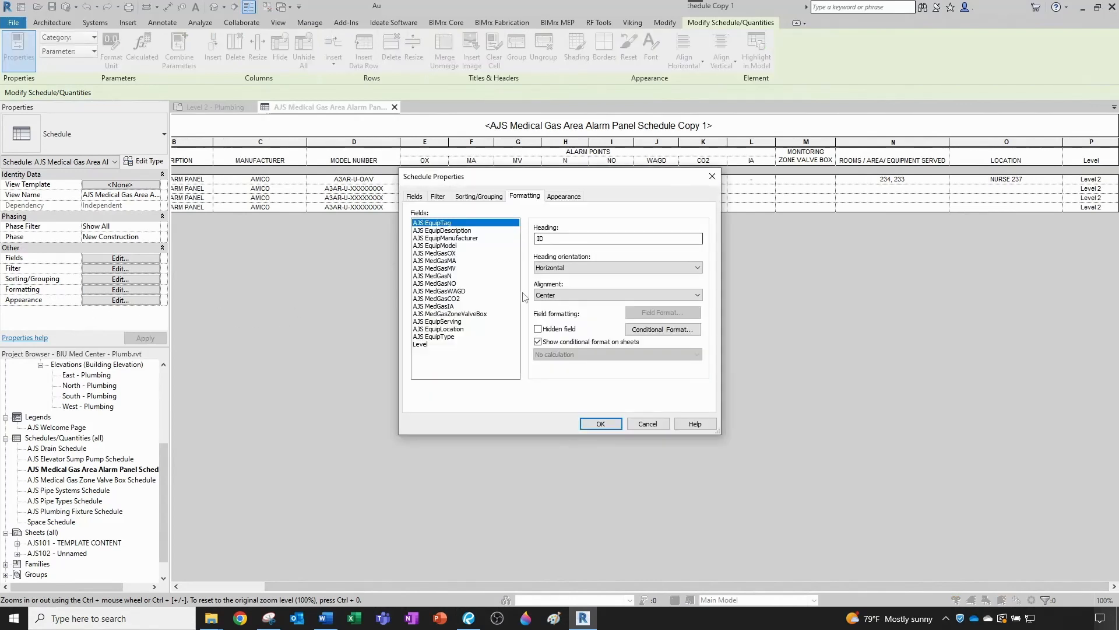
pyautogui.click(420, 344)
pyautogui.click(573, 239)
pyautogui.moveTo(572, 239); pyautogui.dragTo(525, 243)
pyautogui.write('LEVEL')
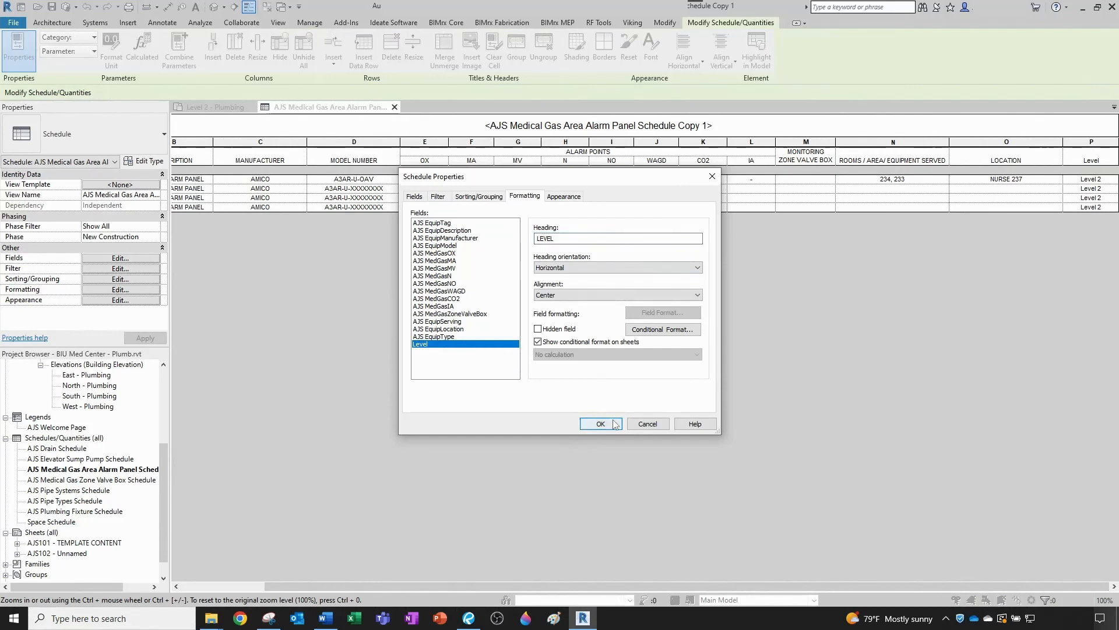
pyautogui.click(611, 423)
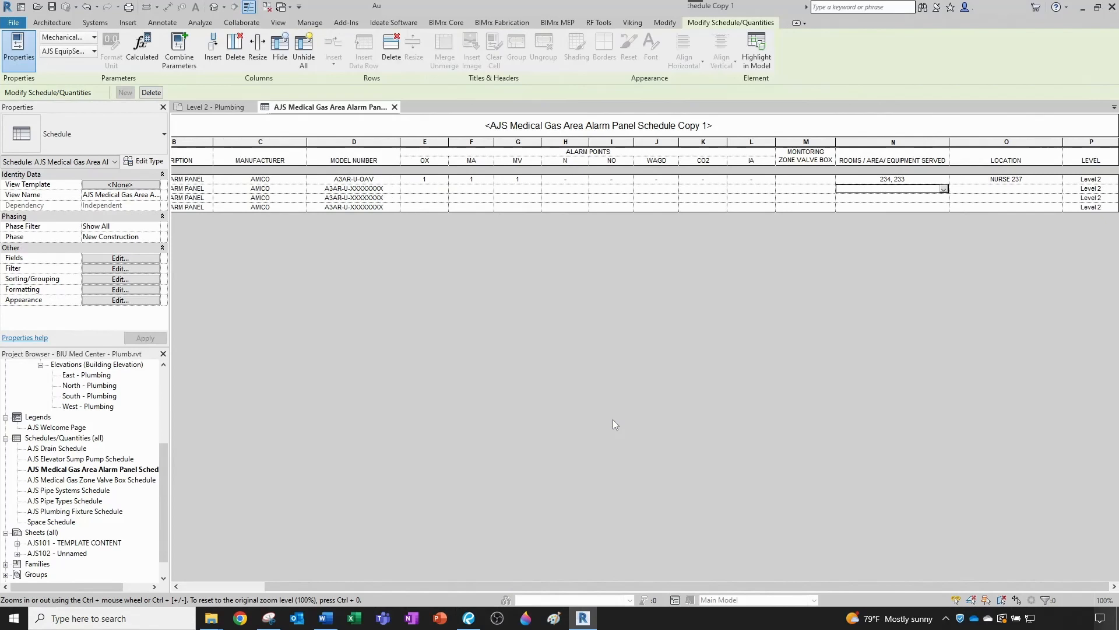
# In the AJS Medical Gas Zone Valve Box Schedule, change the AJS EquipDescription heading to "DESCRIPTION" and set its alignment to Center.
pyautogui.doubleClick(128, 481)
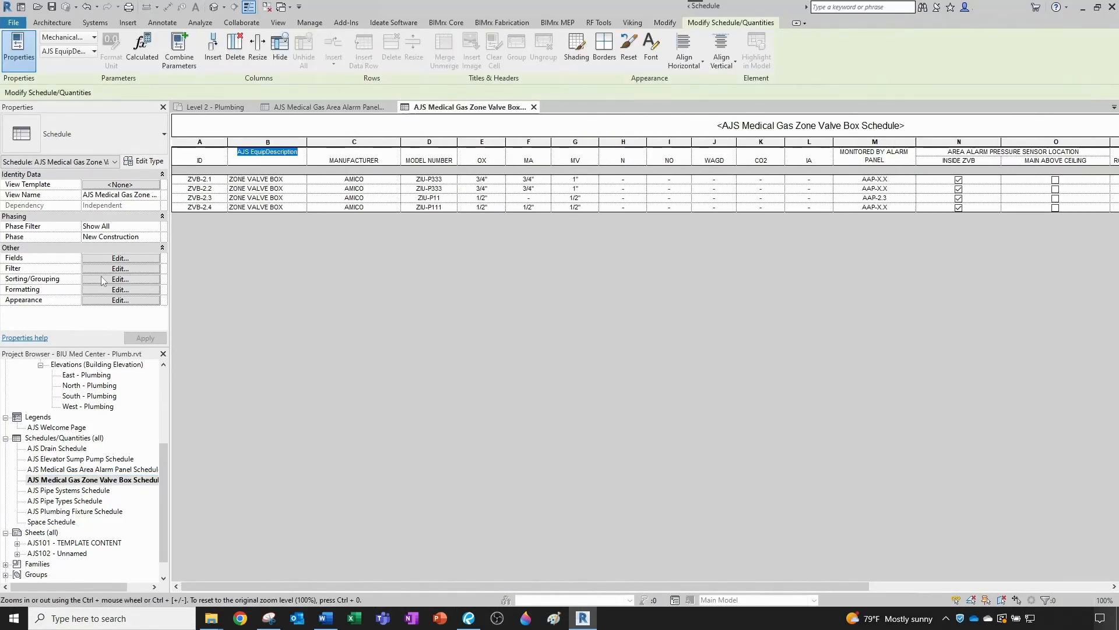
pyautogui.click(113, 291)
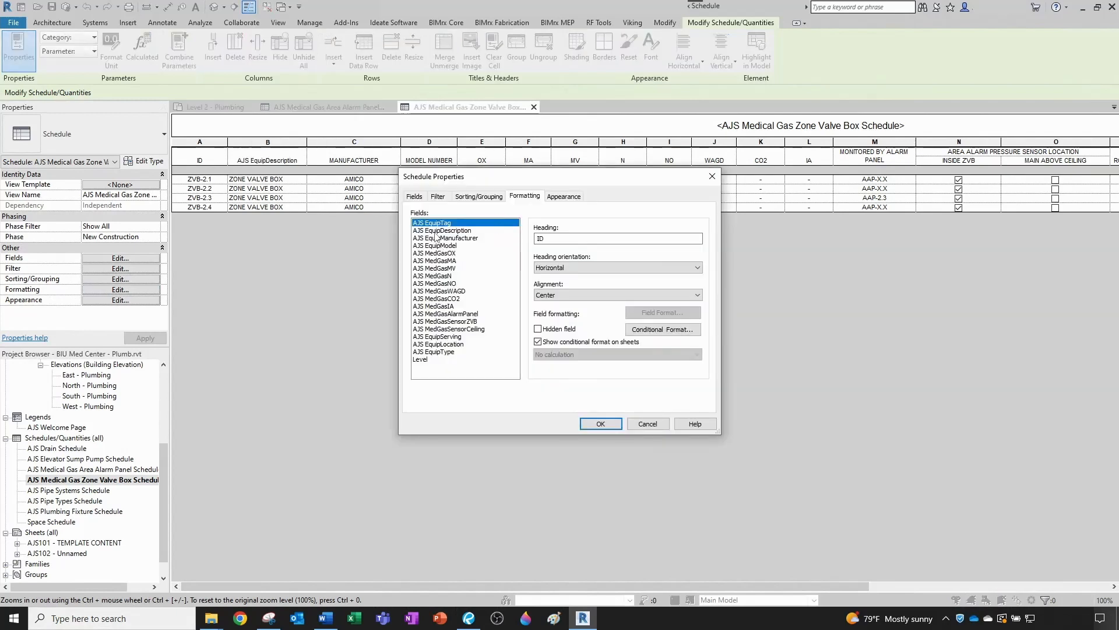
pyautogui.click(437, 231)
pyautogui.moveTo(596, 238); pyautogui.dragTo(535, 239)
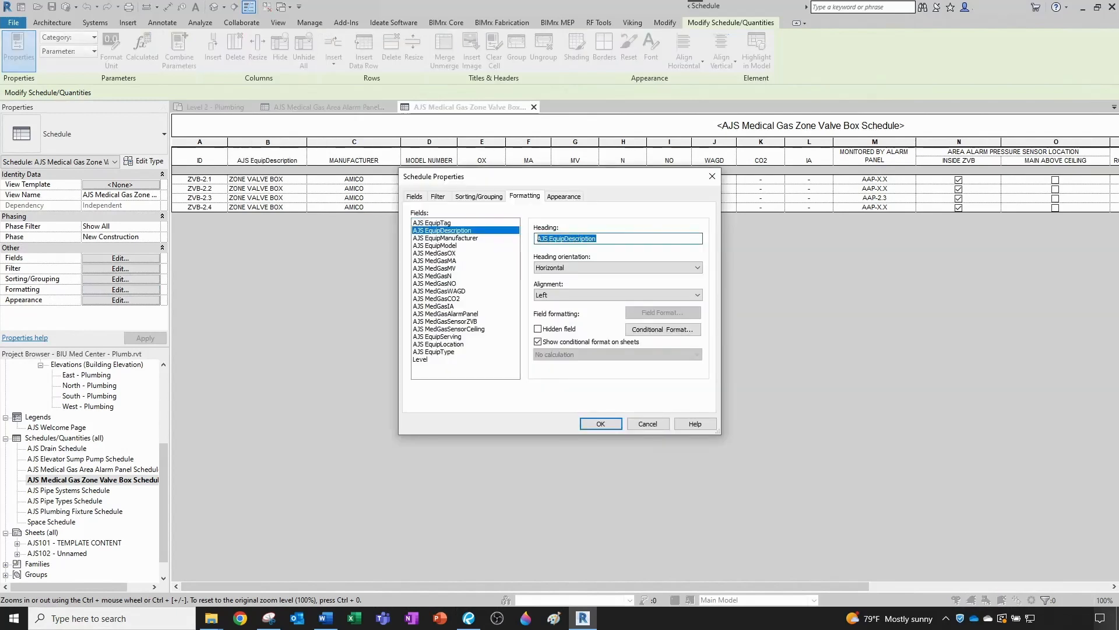
pyautogui.write('DESCRIPTION')
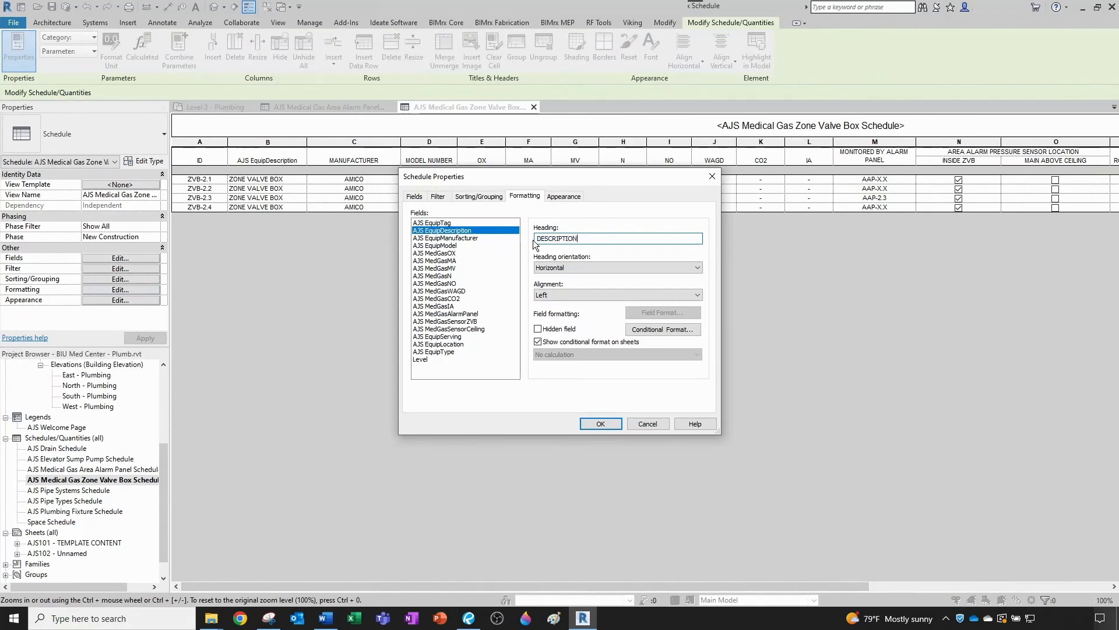
pyautogui.click(582, 295)
pyautogui.click(573, 314)
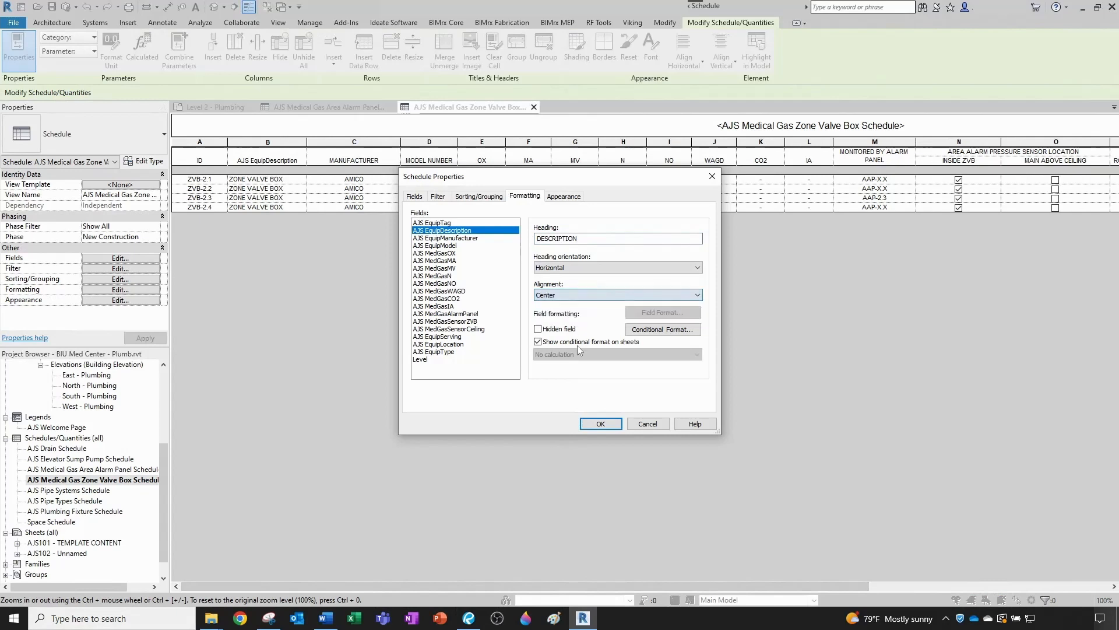
pyautogui.click(598, 424)
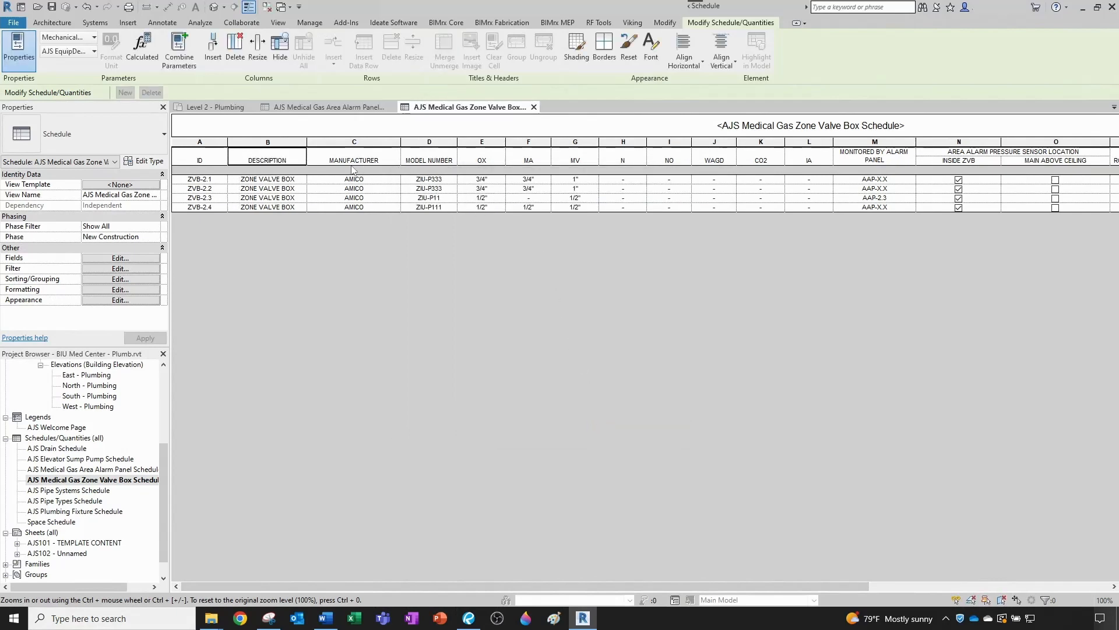
# Group the zone valve box schedule's OX through IA column headers under the heading "SERVICE AND SIZE", and close that schedule.
pyautogui.moveTo(719, 583); pyautogui.dragTo(738, 588)
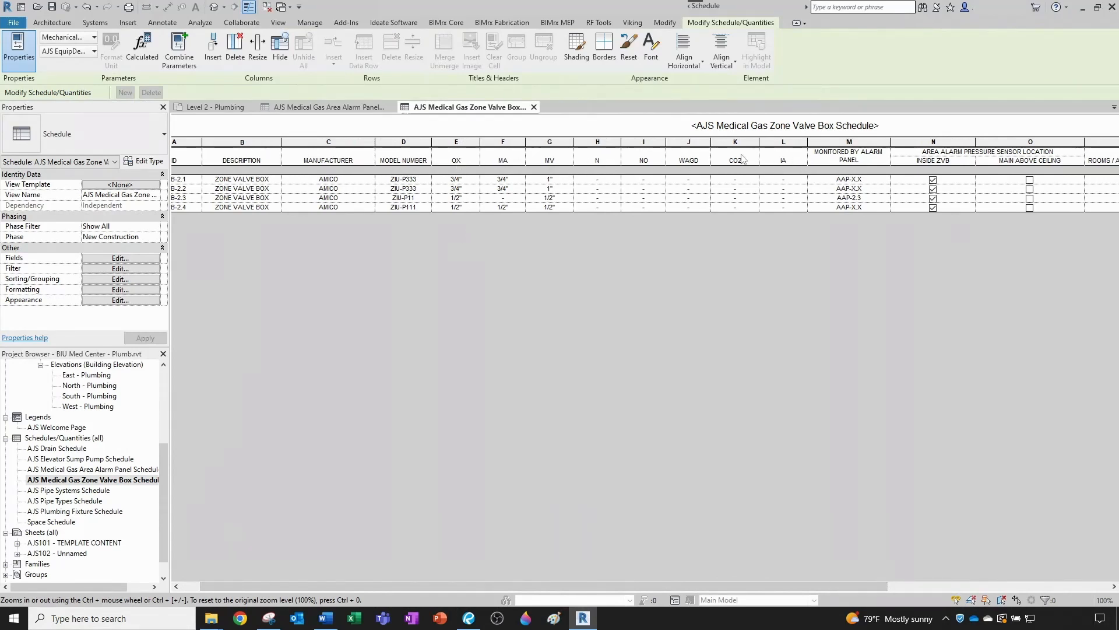
pyautogui.moveTo(1118, 117); pyautogui.dragTo(618, 111)
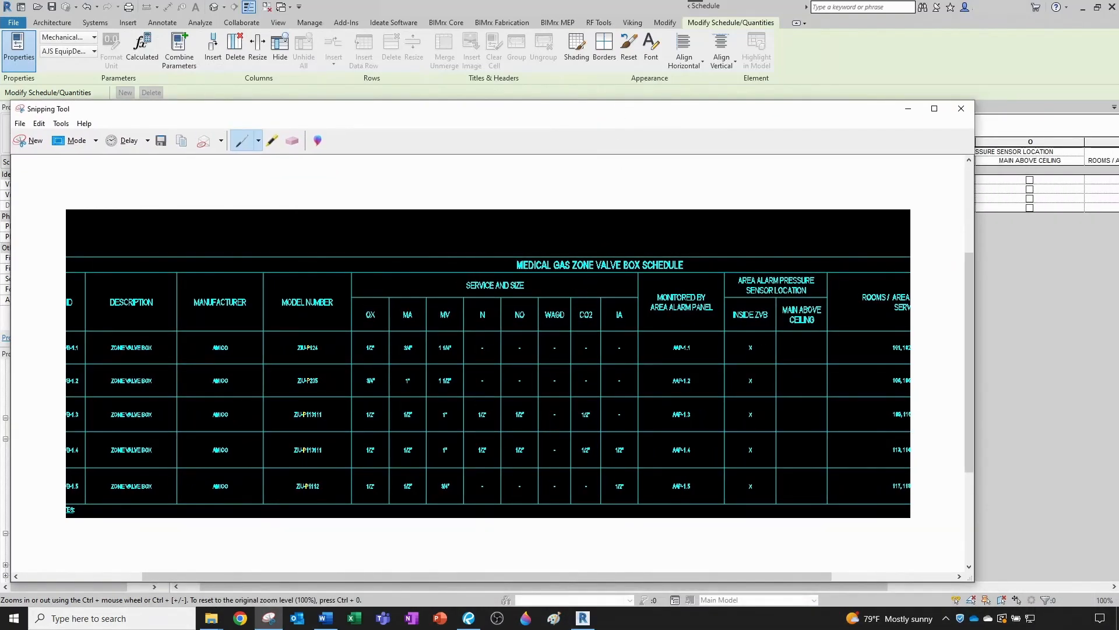
pyautogui.moveTo(571, 111); pyautogui.dragTo(1118, 167)
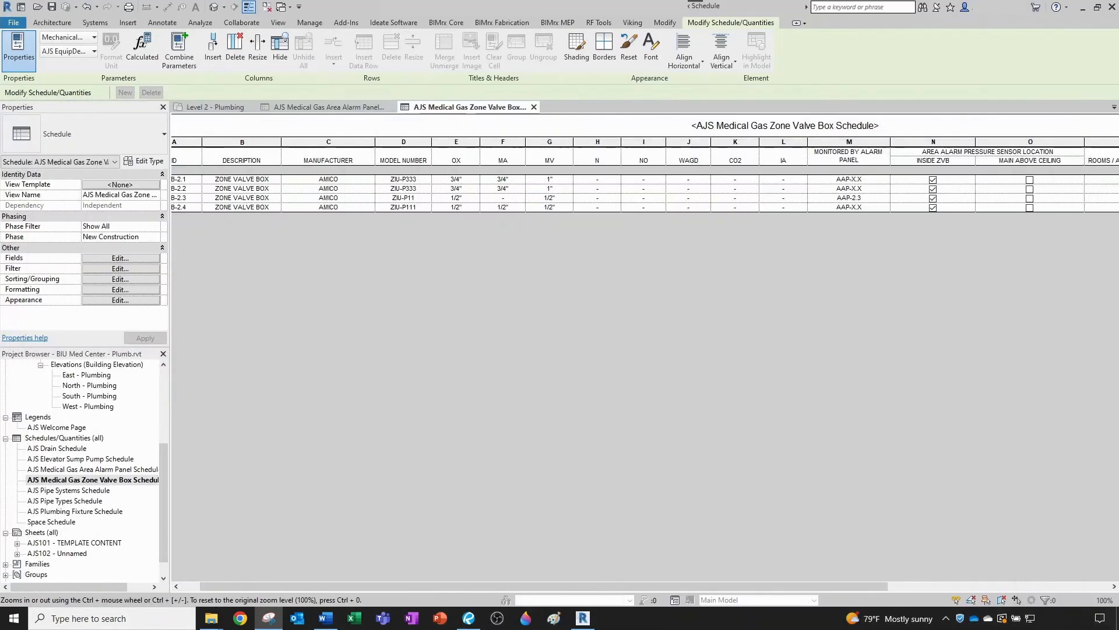
pyautogui.click(463, 162)
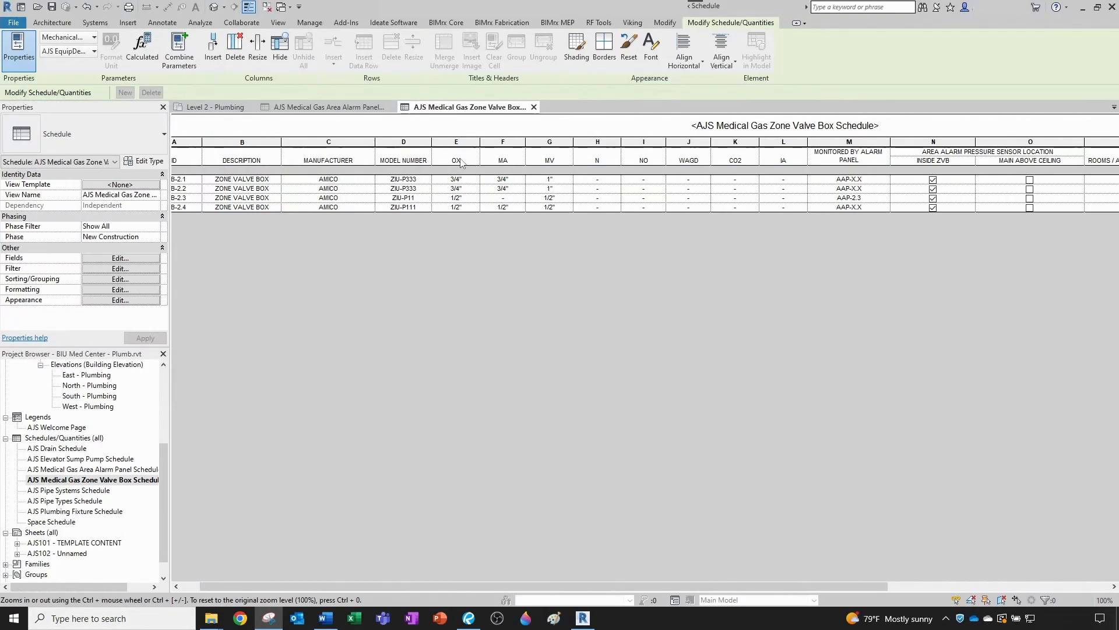
pyautogui.keyDown('shift'); pyautogui.click(793, 160); pyautogui.keyUp('shift')
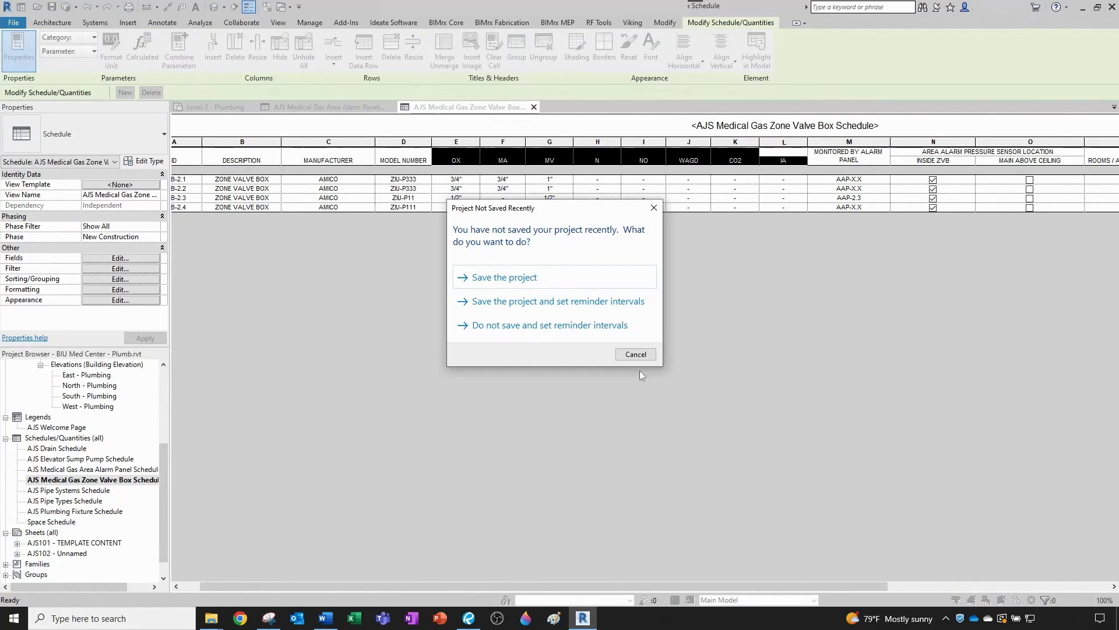
pyautogui.click(634, 354)
pyautogui.click(677, 156)
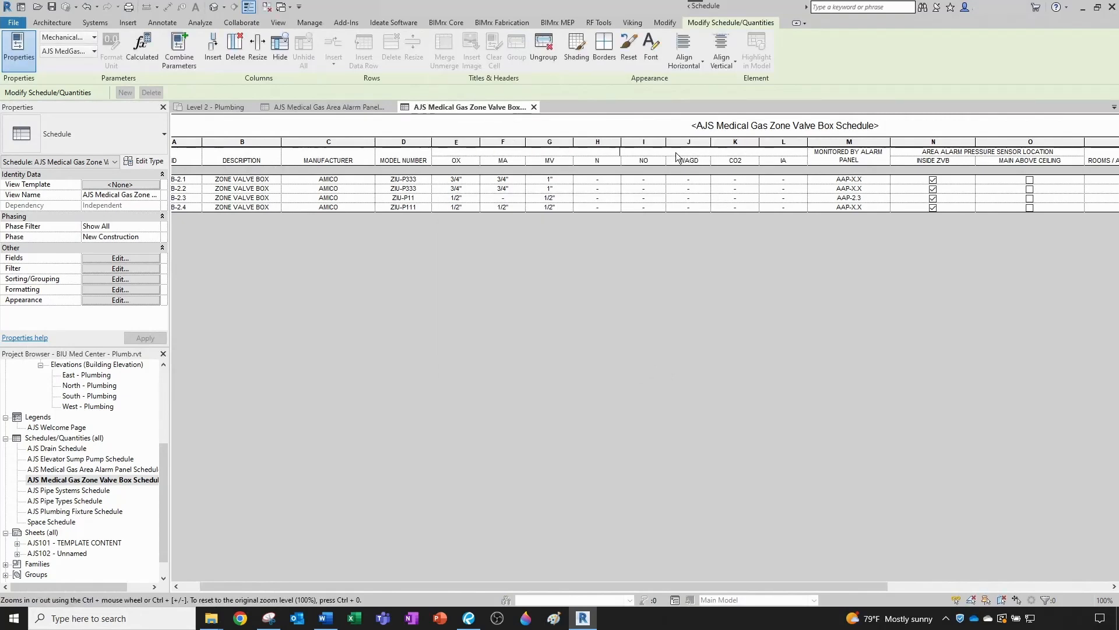
pyautogui.write('SERVICE AND SIZE')
pyautogui.click(706, 222)
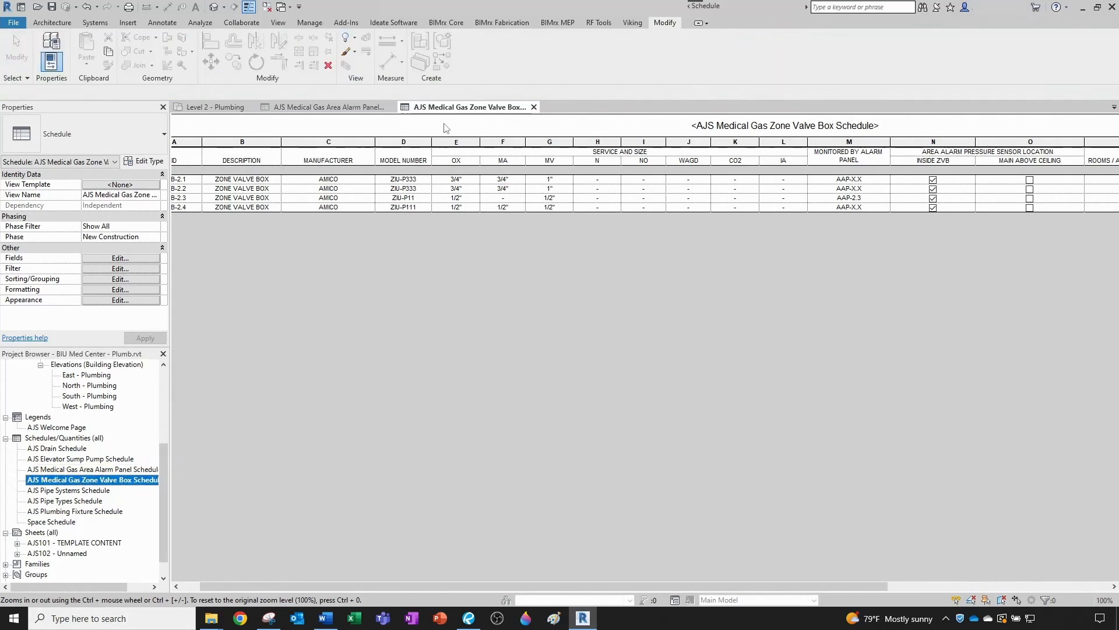
pyautogui.click(534, 107)
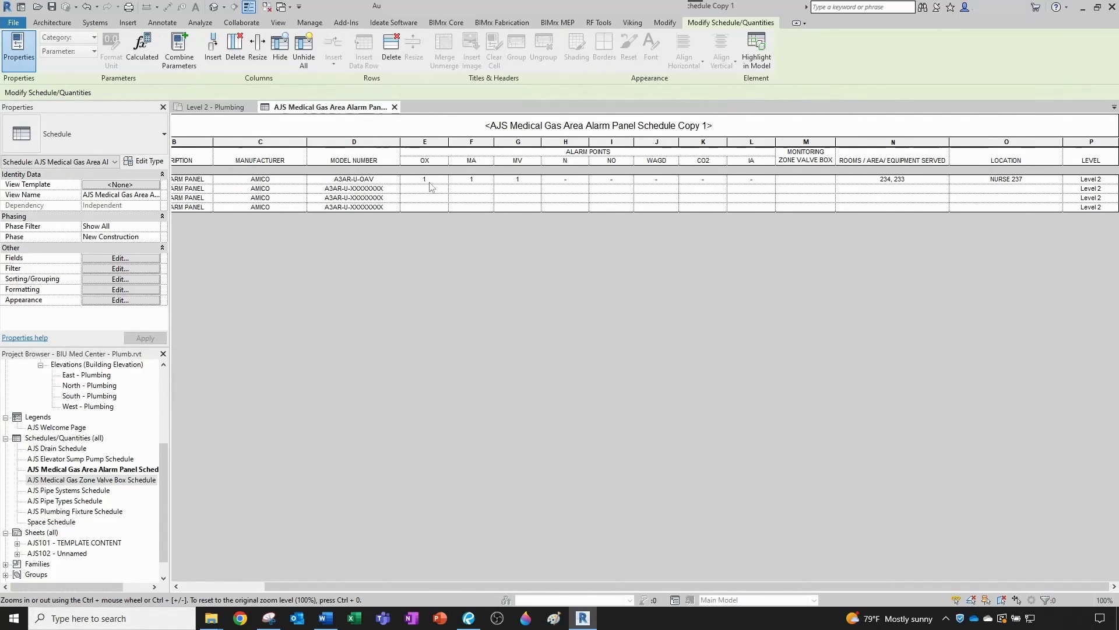
pyautogui.click(803, 179)
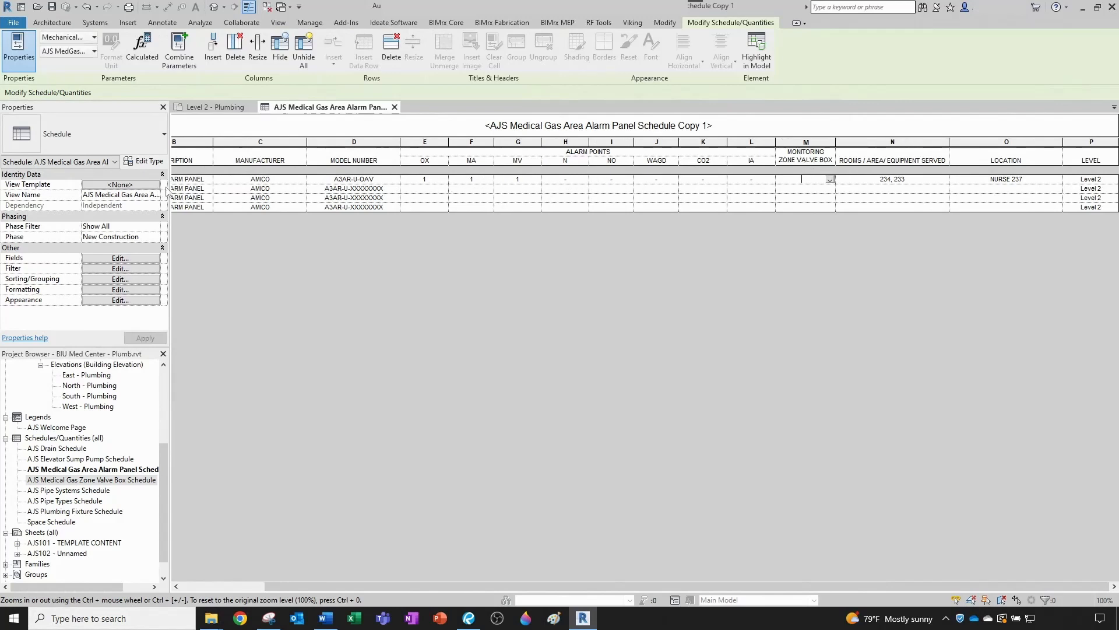
pyautogui.moveTo(733, 585); pyautogui.dragTo(644, 585)
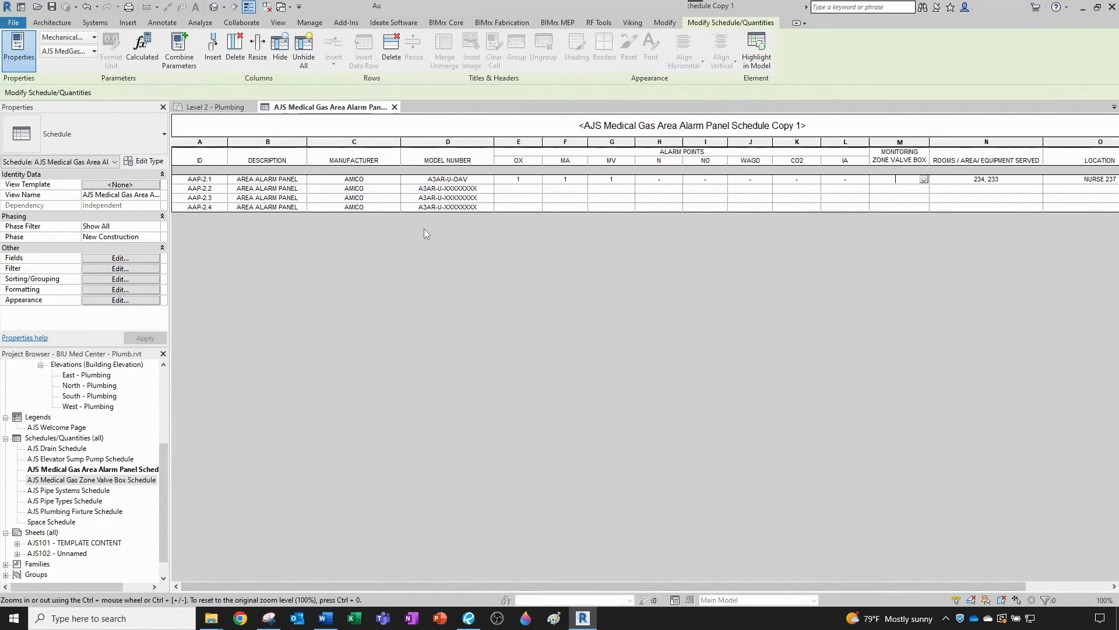
pyautogui.write('ZVB-2')
pyautogui.press('Return')
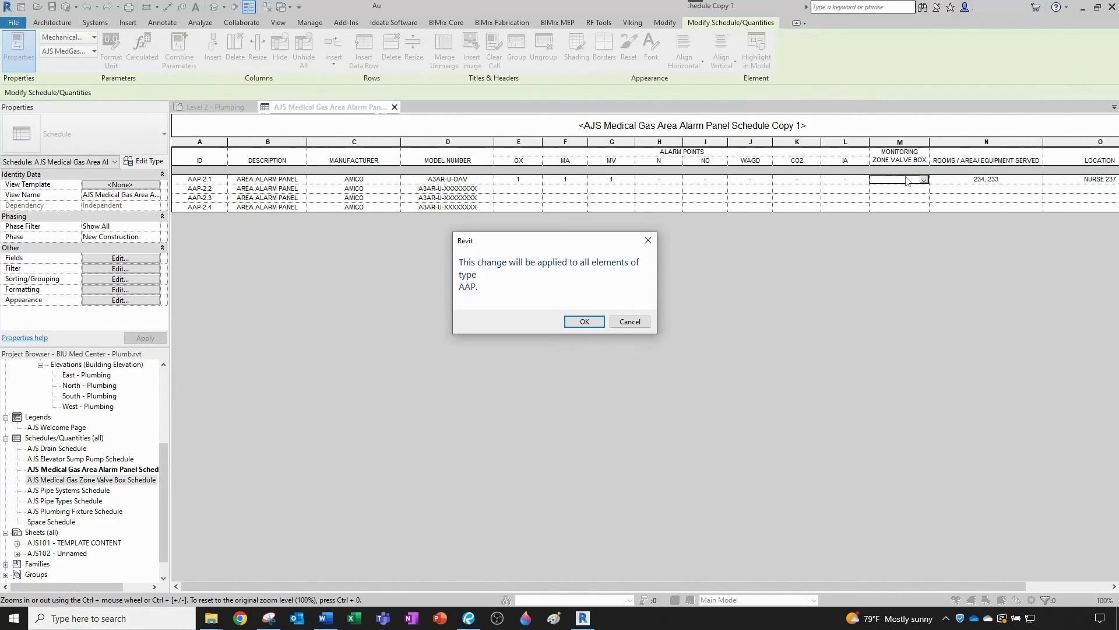
pyautogui.click(629, 322)
pyautogui.moveTo(986, 189); pyautogui.dragTo(760, 237)
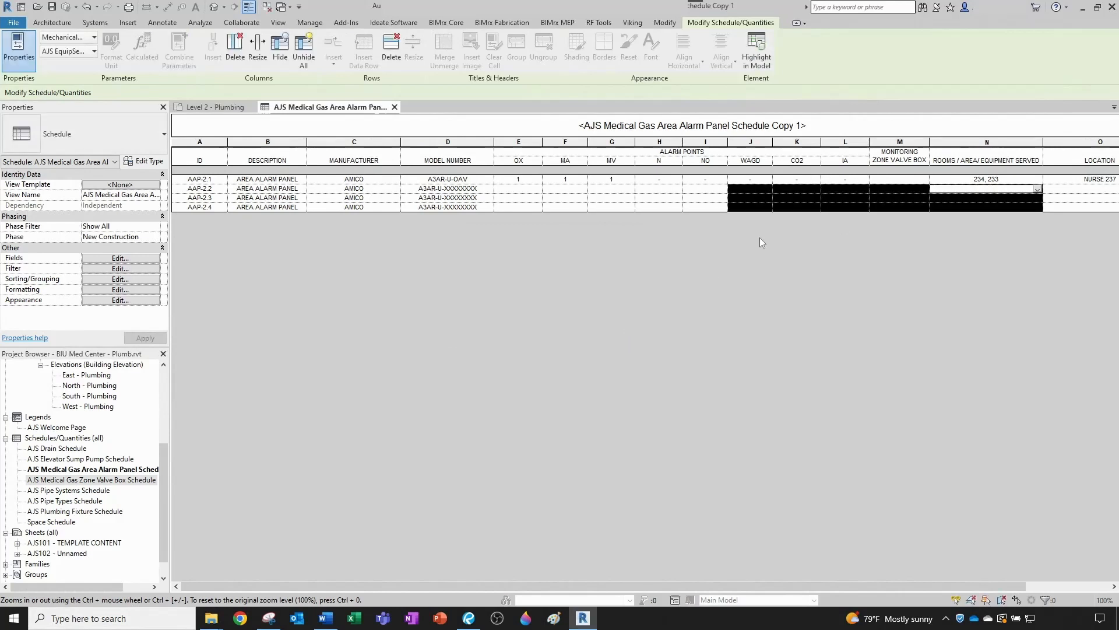
pyautogui.click(760, 236)
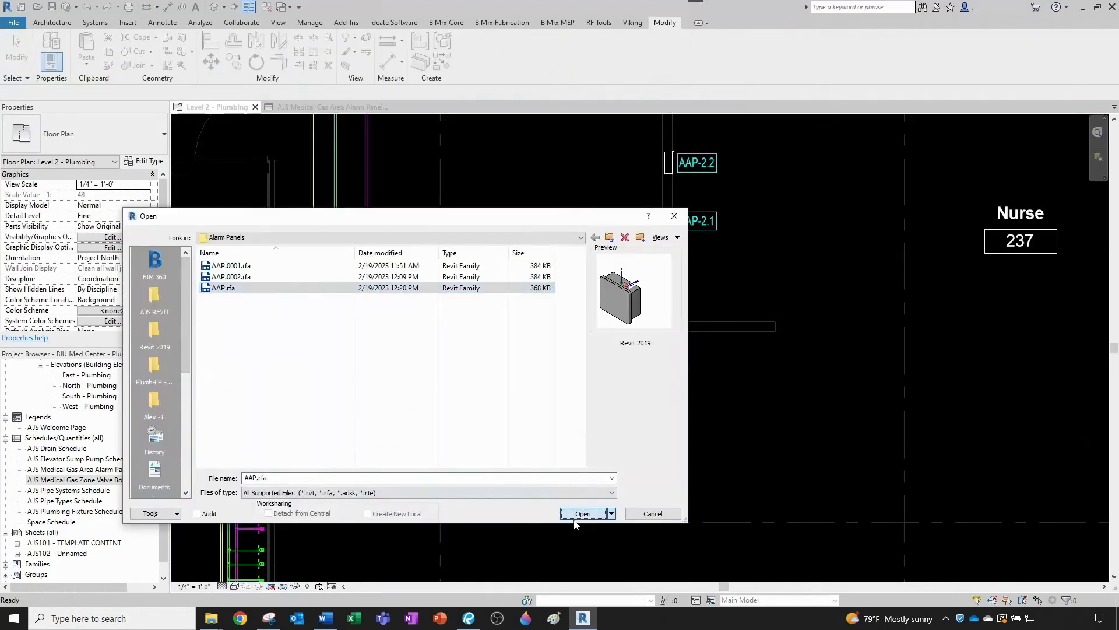
# Open the AAP.rfa family and change the AJS MedGasZoneValveBox parameter from a type to an instance parameter.
pyautogui.click(573, 518)
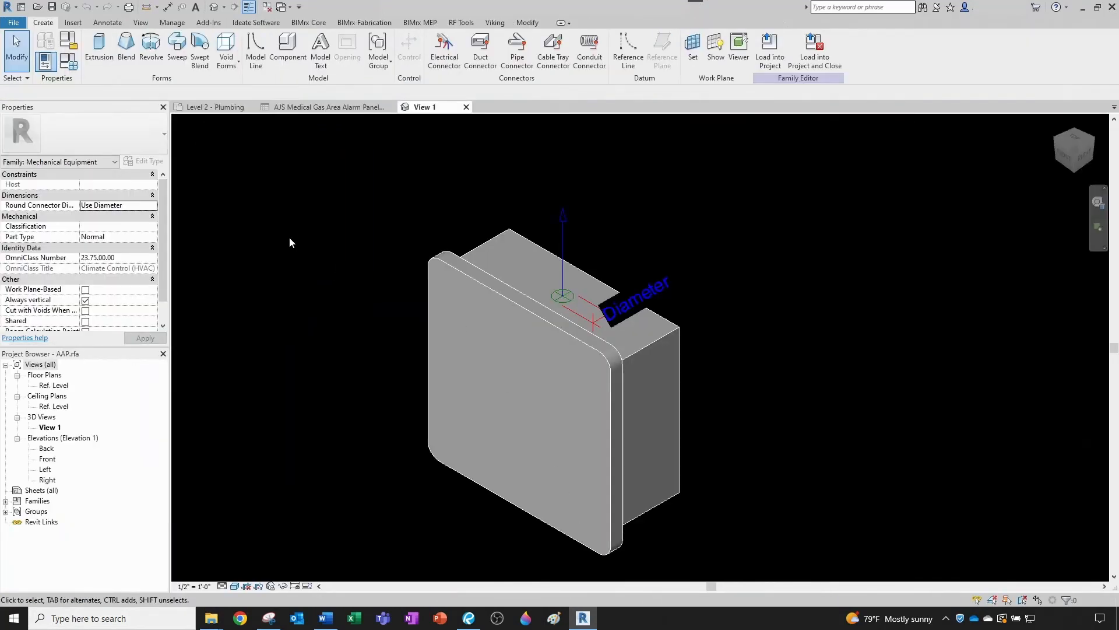
pyautogui.click(76, 66)
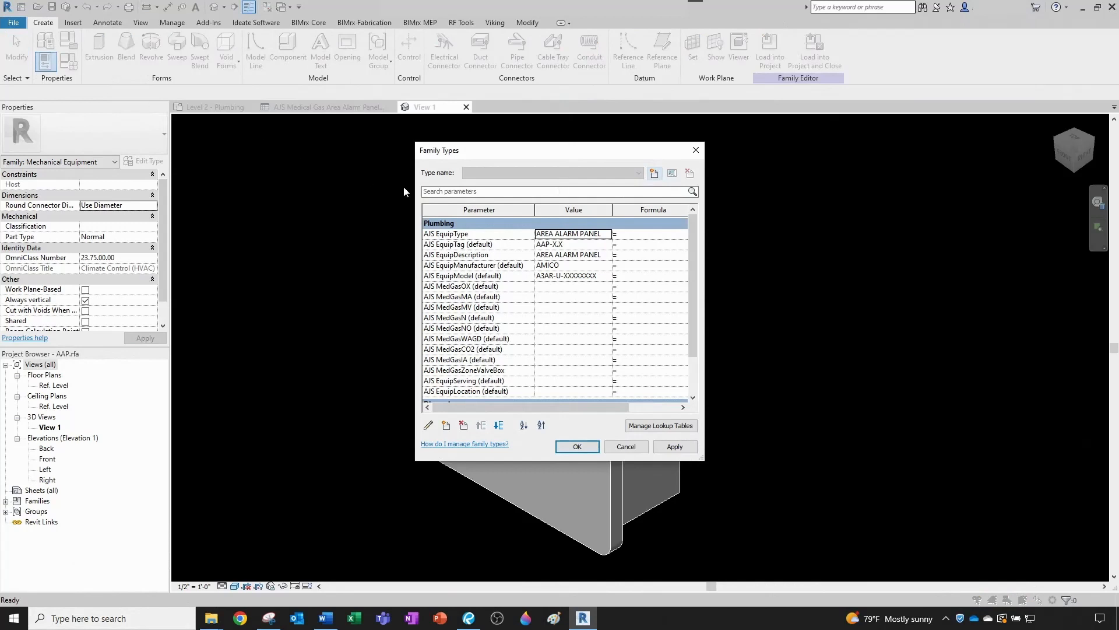
pyautogui.scroll(-1, 472, 353)
pyautogui.click(515, 349)
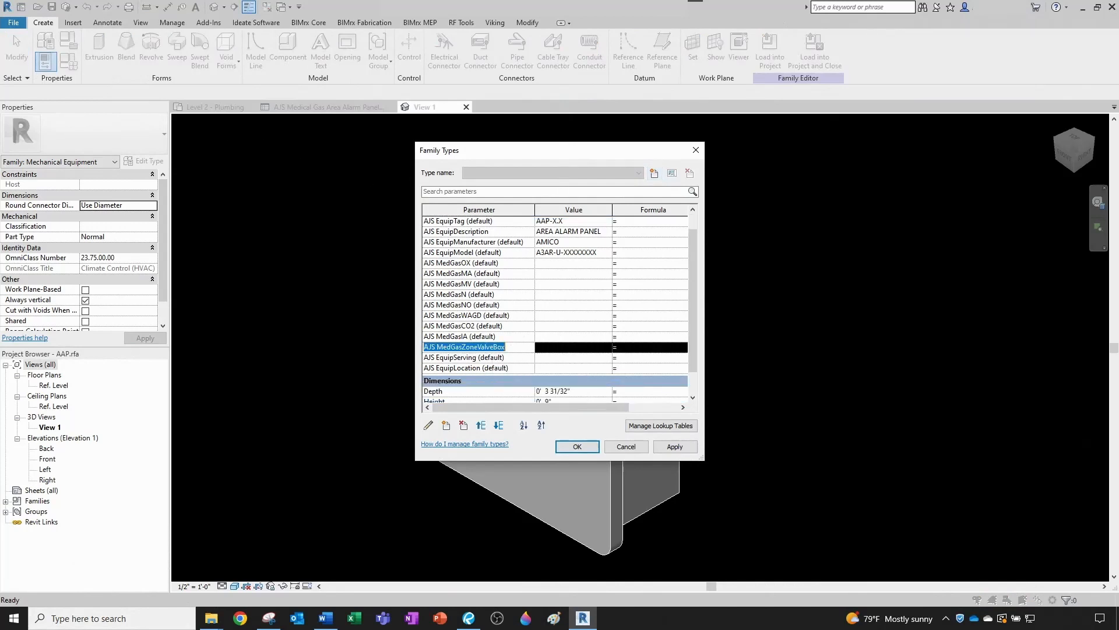
pyautogui.click(429, 426)
pyautogui.click(575, 315)
pyautogui.click(596, 445)
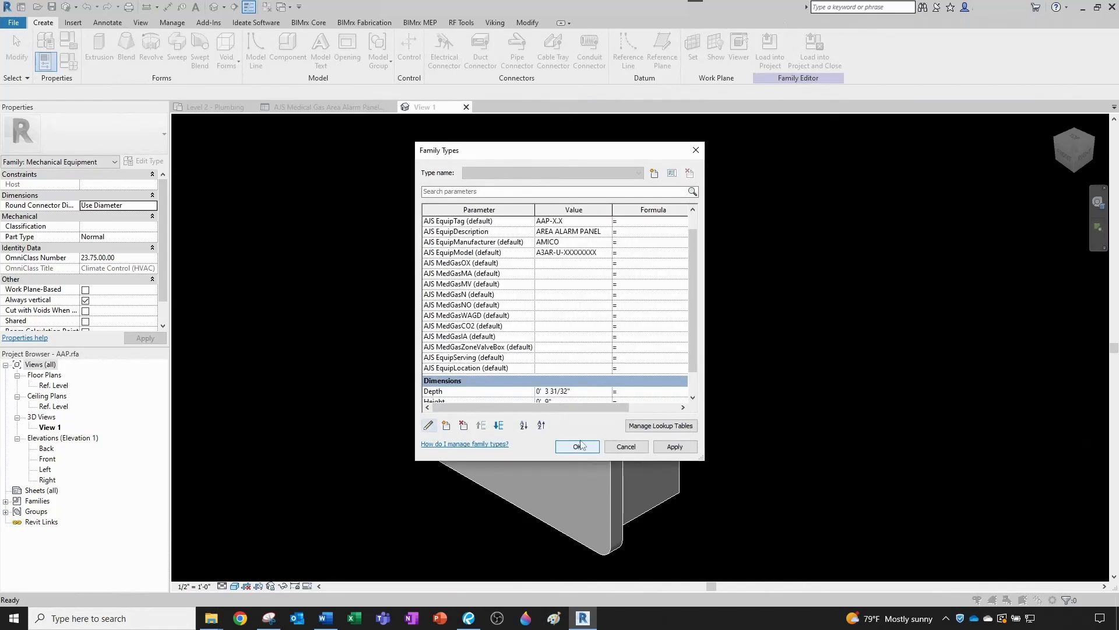
pyautogui.click(577, 446)
# Load the AAP family into the project, overwriting the existing version and its parameter values, and close the family view.
pyautogui.click(769, 46)
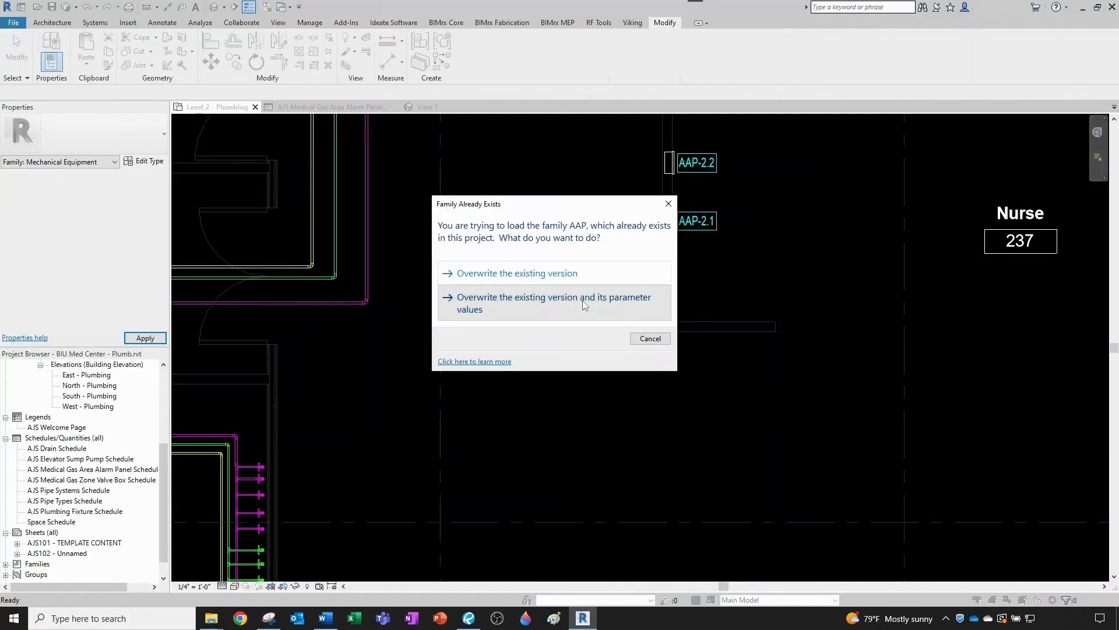
pyautogui.click(580, 297)
pyautogui.click(426, 107)
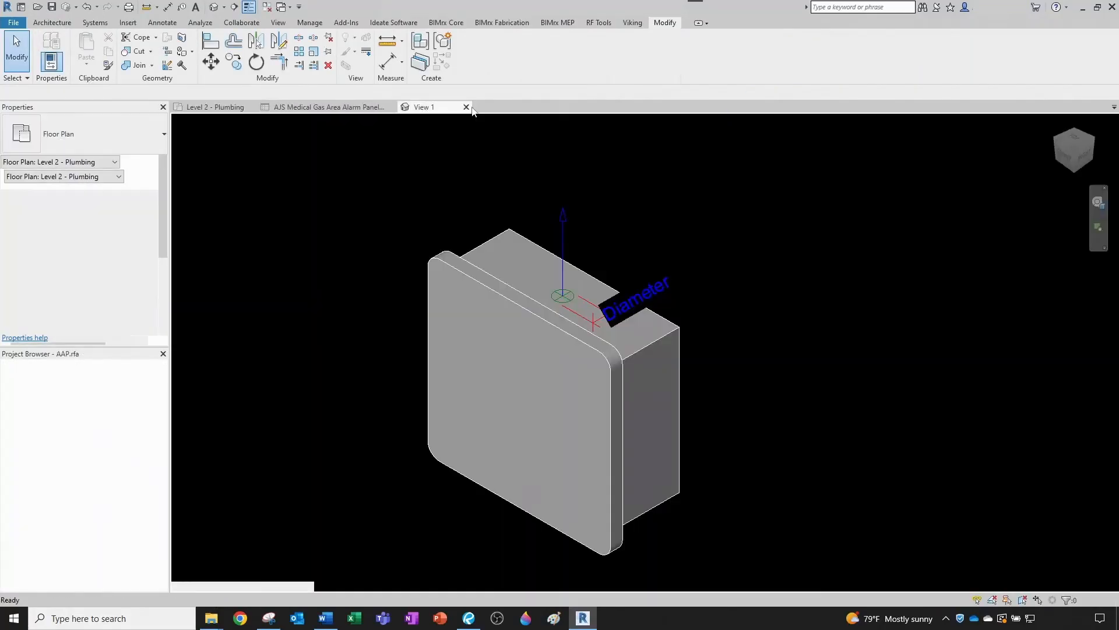
pyautogui.click(467, 107)
pyautogui.click(545, 309)
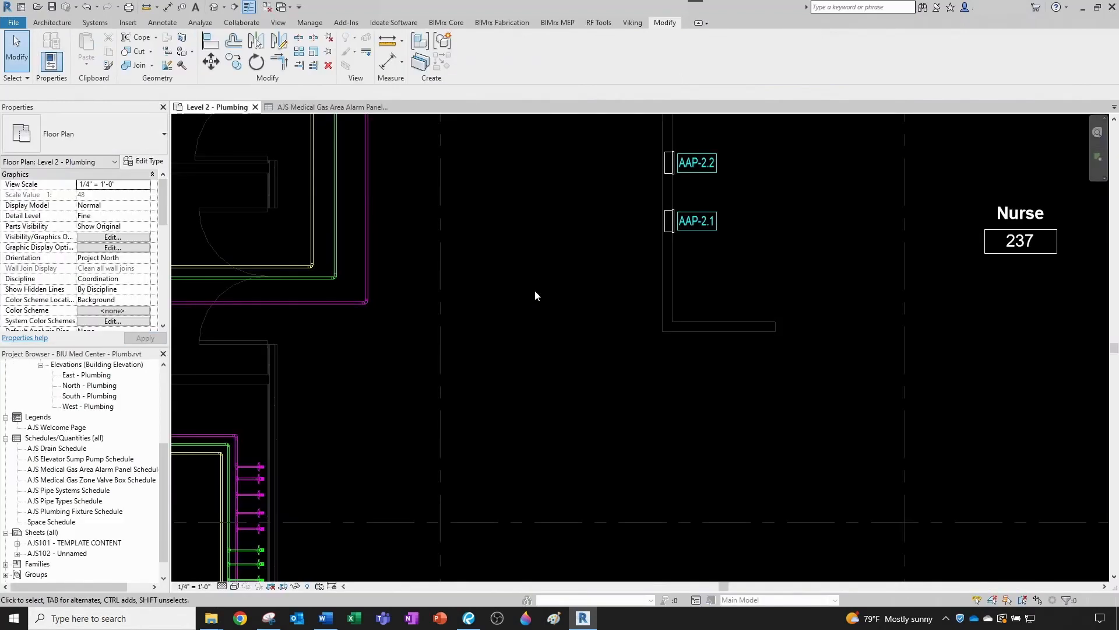
pyautogui.click(670, 234)
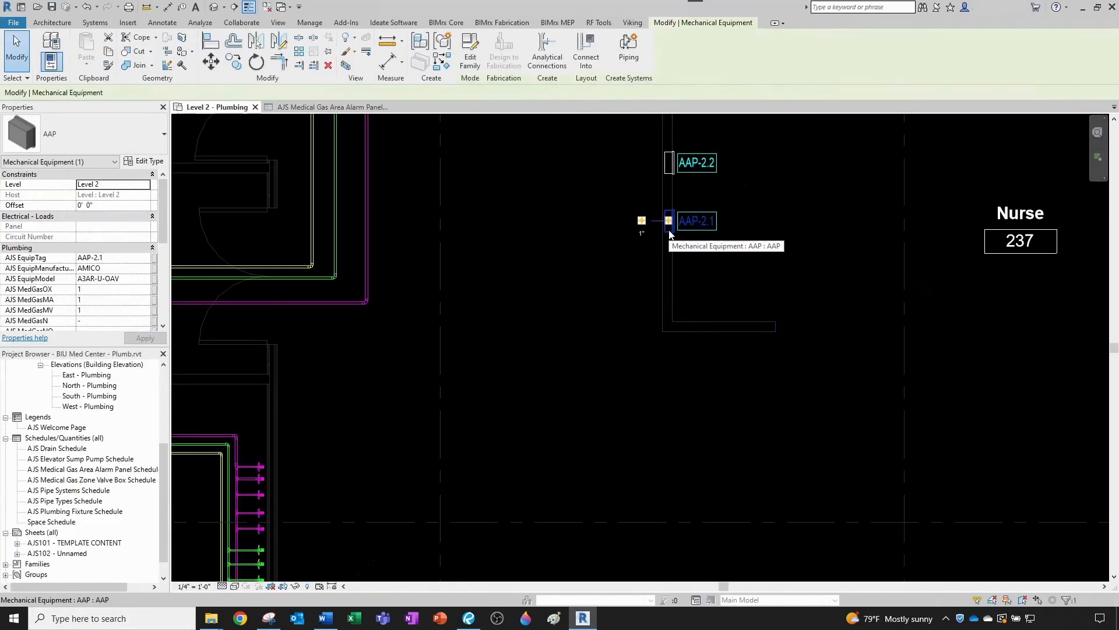
pyautogui.write('ZV')
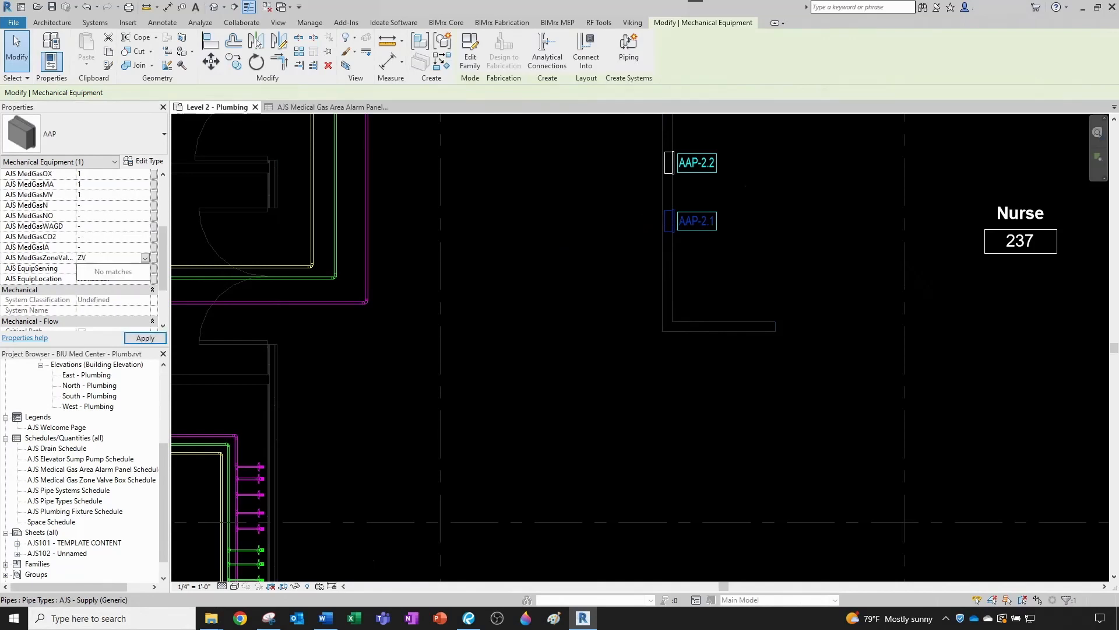
pyautogui.press('Escape')
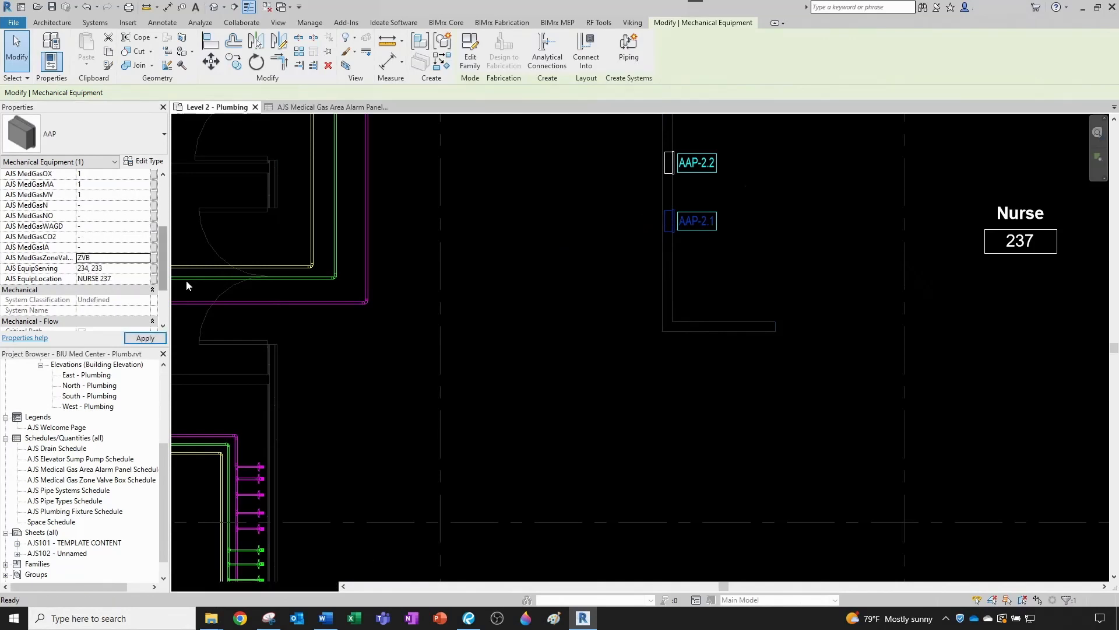
pyautogui.press('Escape')
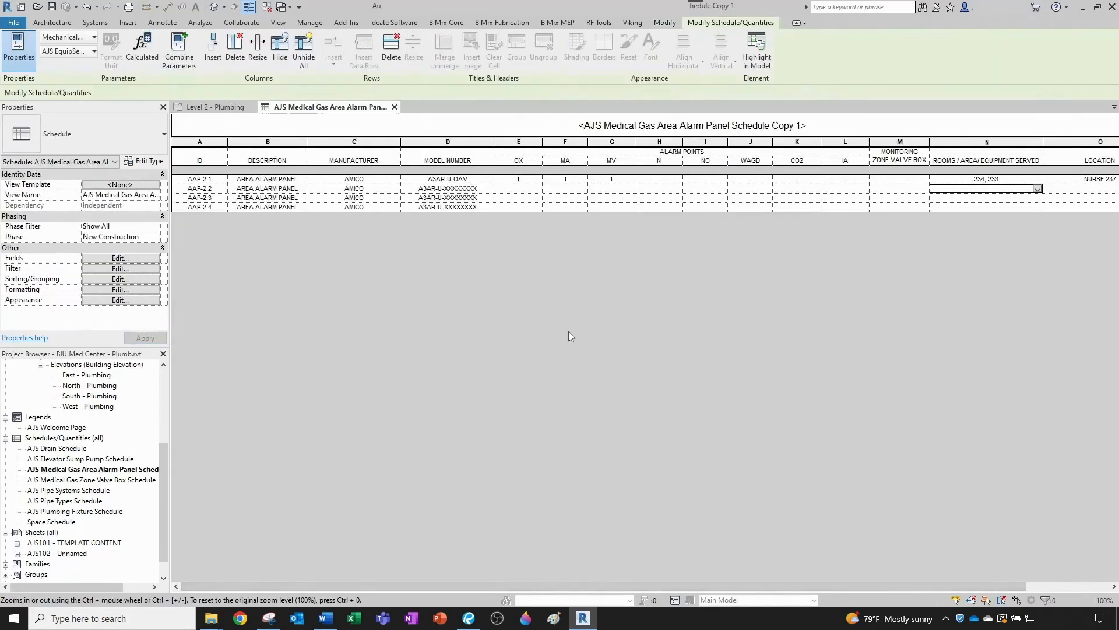
# Set the monitoring zone valve box of alarm panel AAP-2.1 to ZVB-2.1 in the area alarm panel schedule.
pyautogui.click(901, 179)
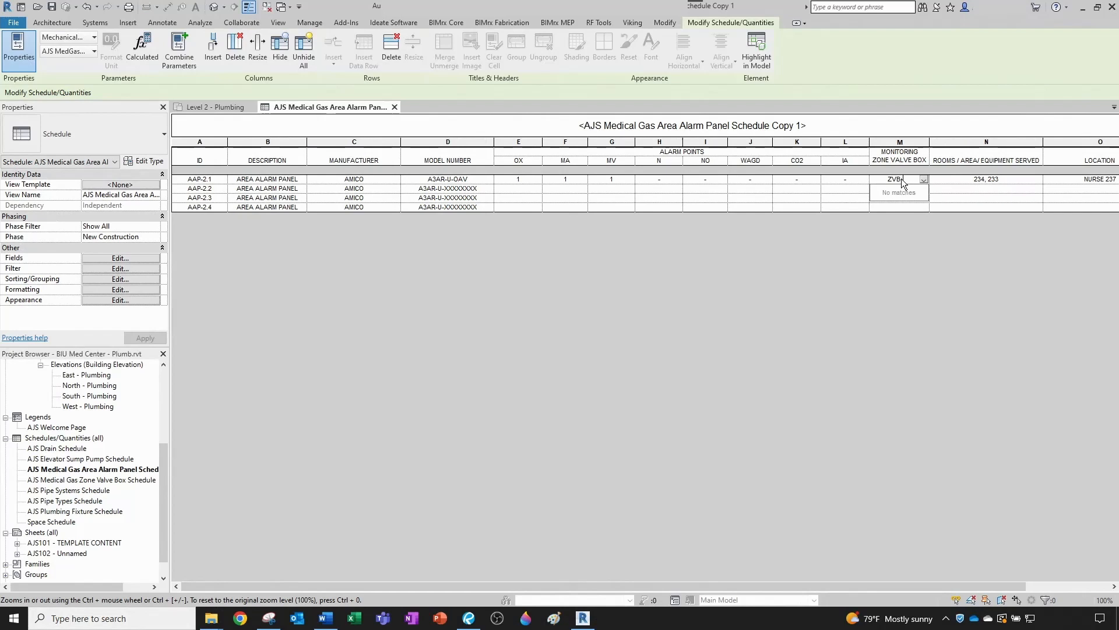
pyautogui.write('ZVB-2.1')
pyautogui.press('Return')
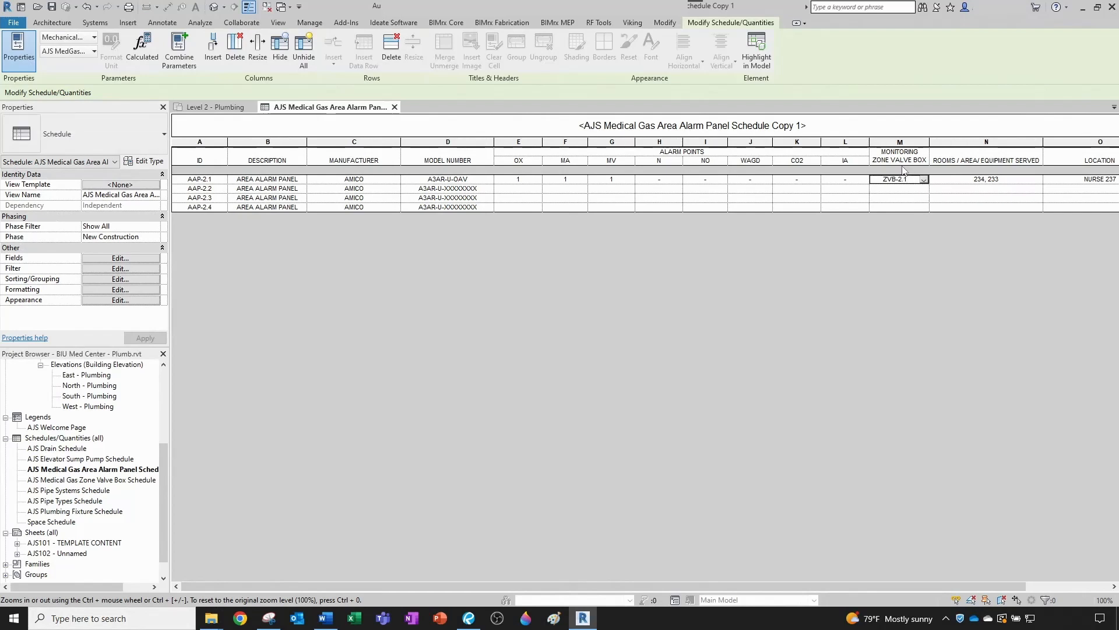
# Set the monitoring zone valve boxes of AAP-2.2, AAP-2.3 and AAP-2.4 to ZVB-2.2, ZVB-2.3 and ZVB-2.4 in the area alarm panel schedule.
pyautogui.click(900, 189)
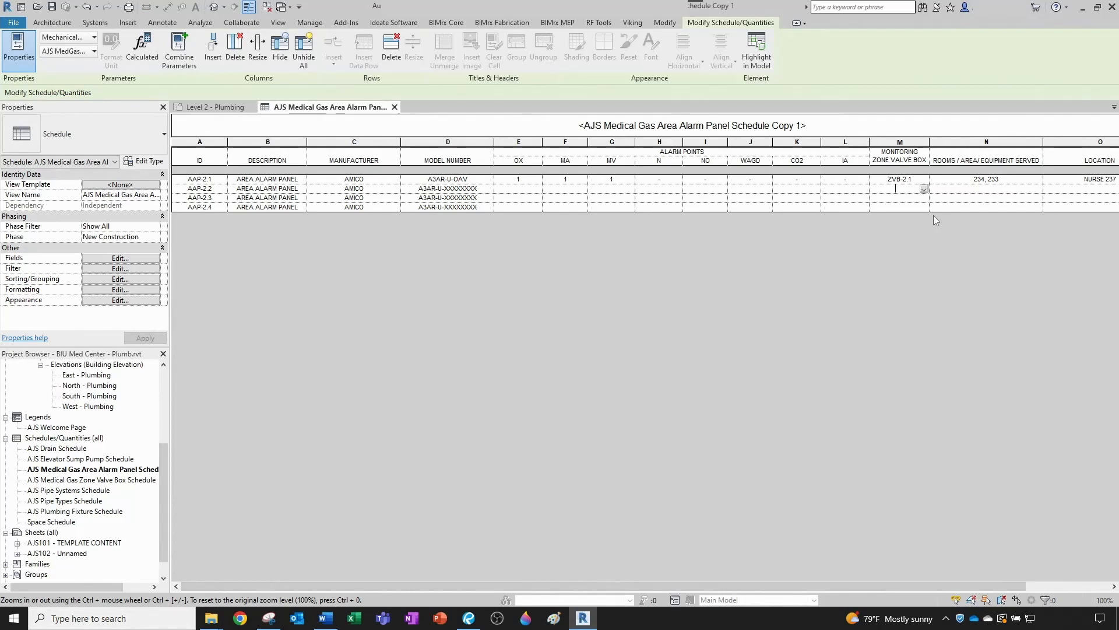
pyautogui.write('ZV')
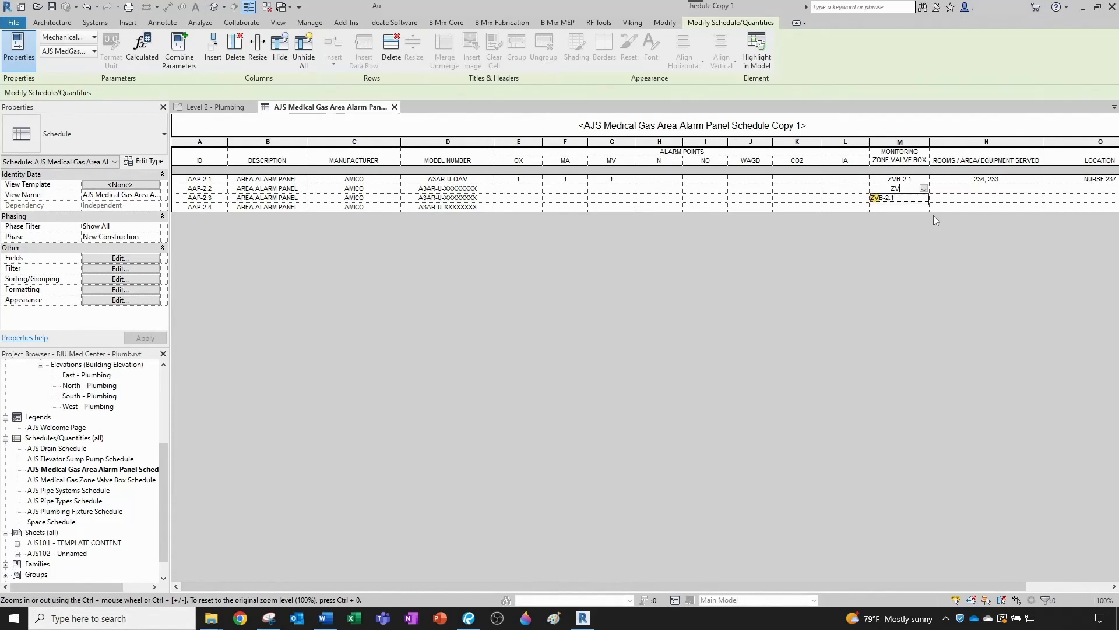
pyautogui.write('B-2.2')
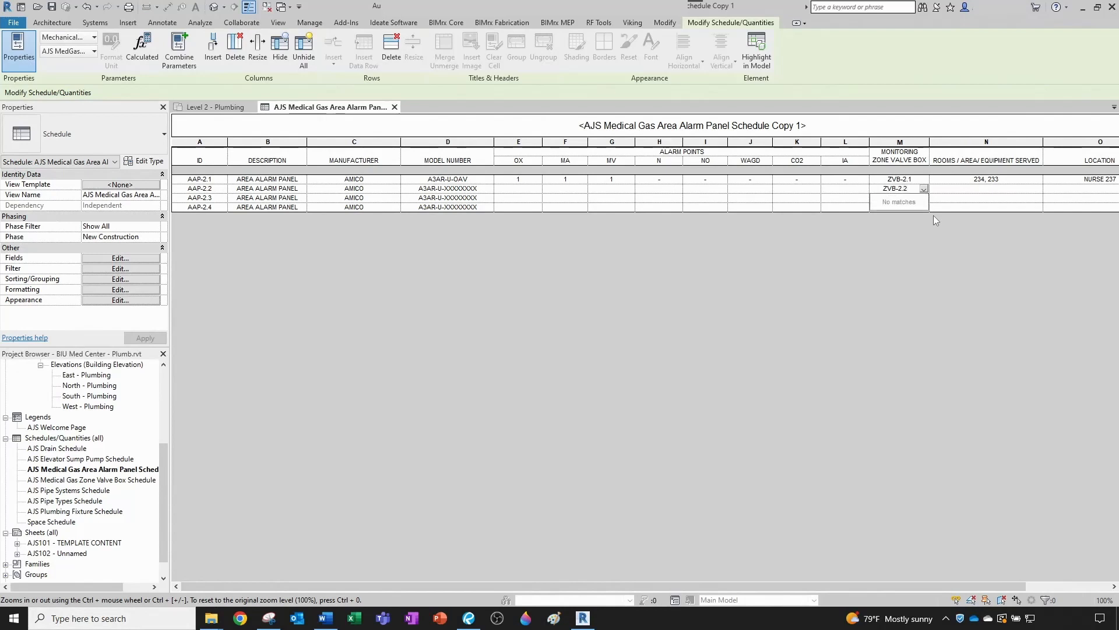
pyautogui.press('Return')
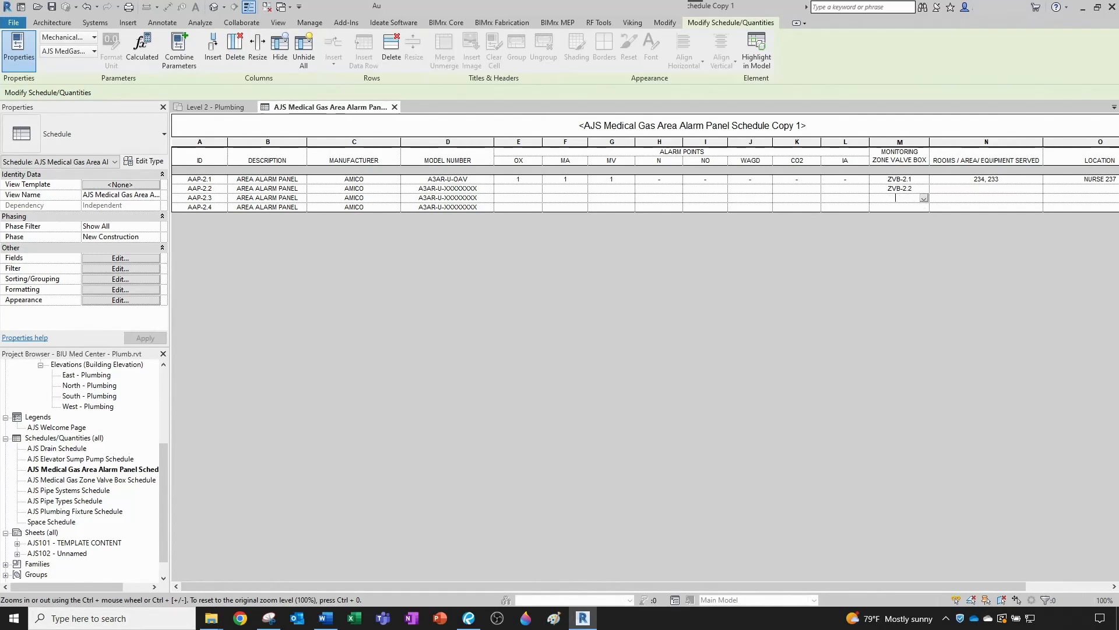
pyautogui.write('ZVB-')
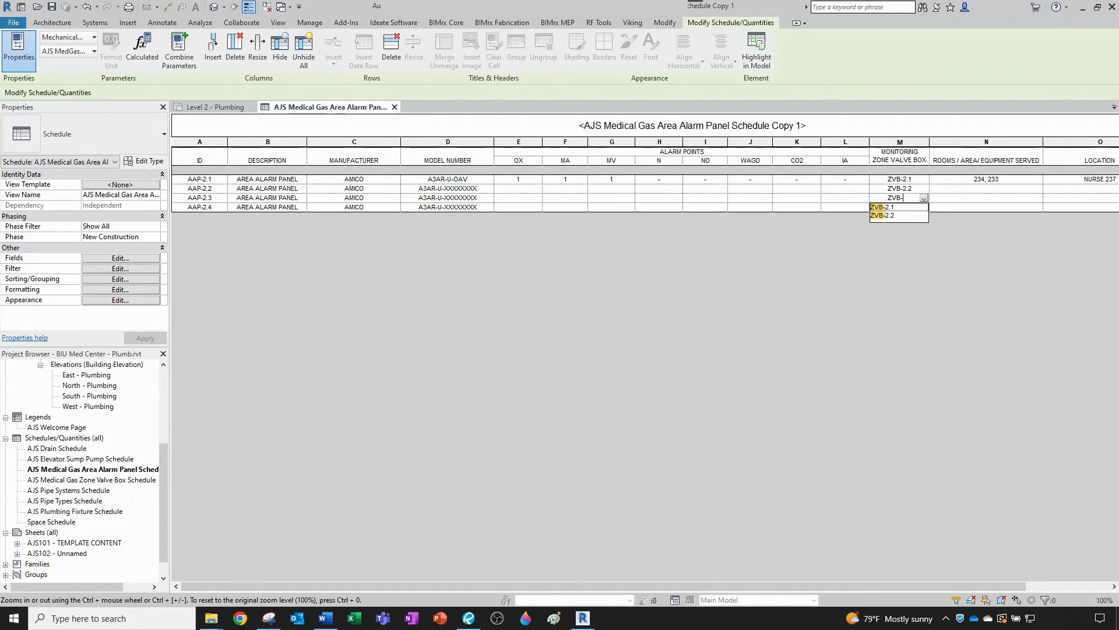
pyautogui.write('2.3')
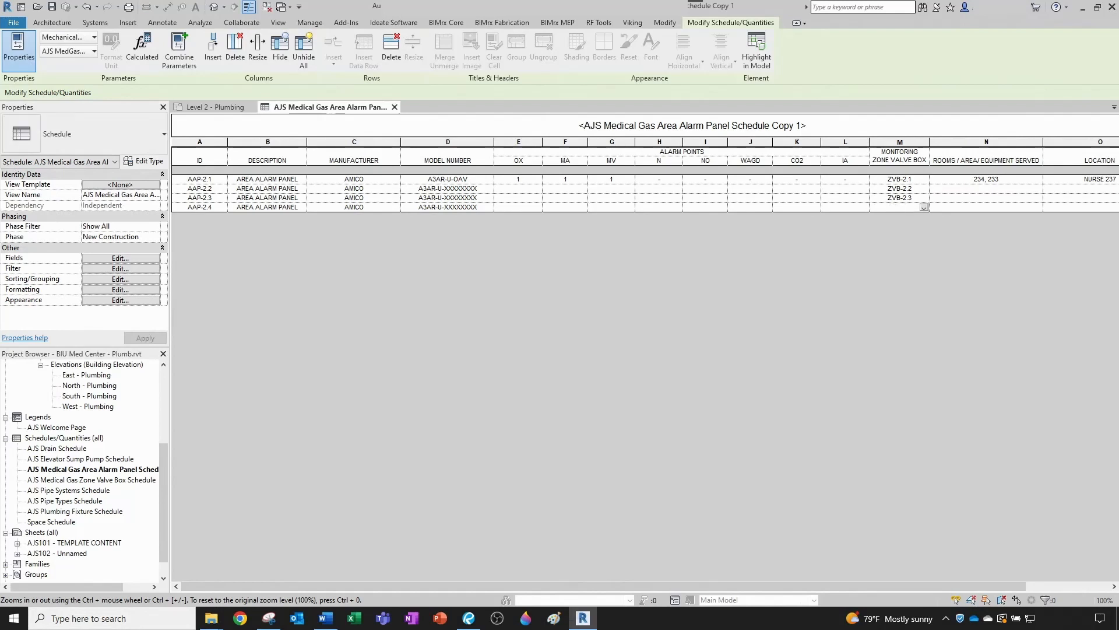
pyautogui.write('ZVB-2.4')
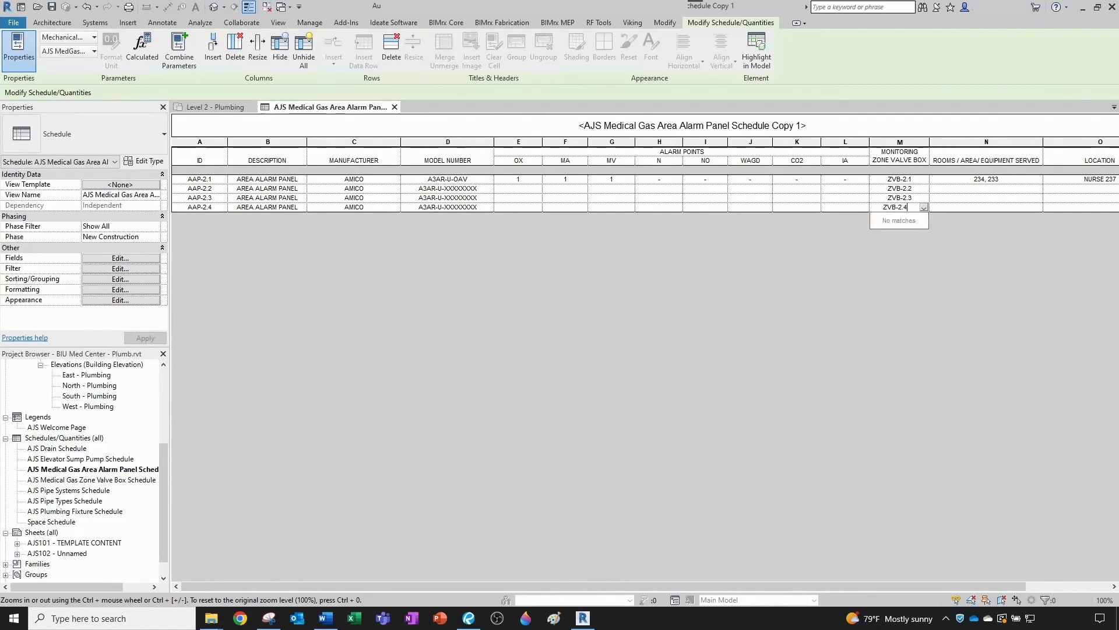
pyautogui.press('Return')
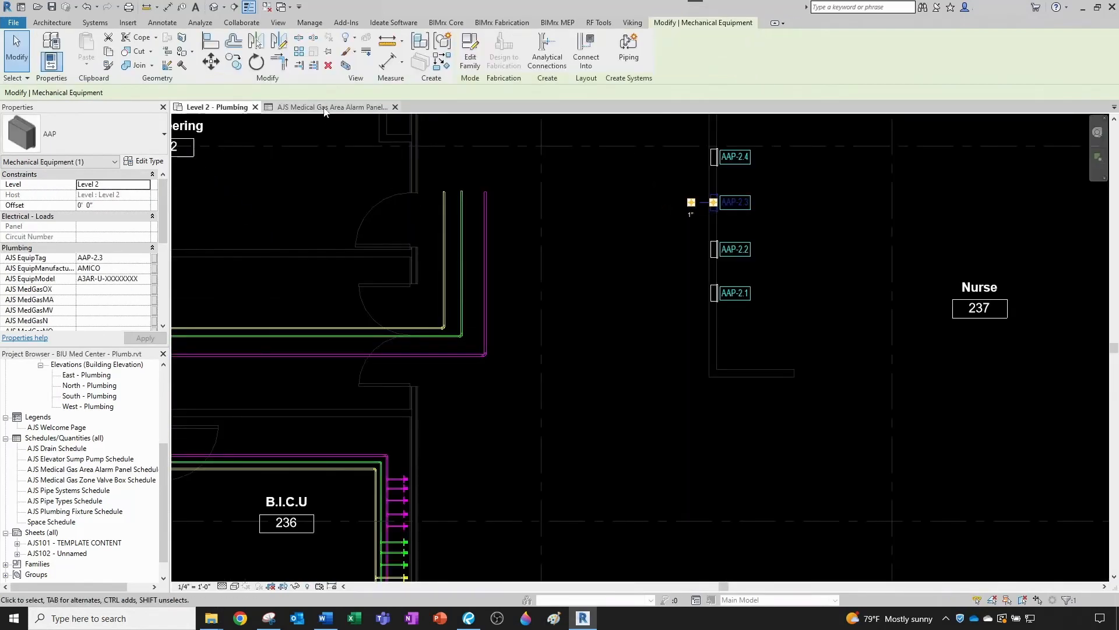
pyautogui.click(325, 108)
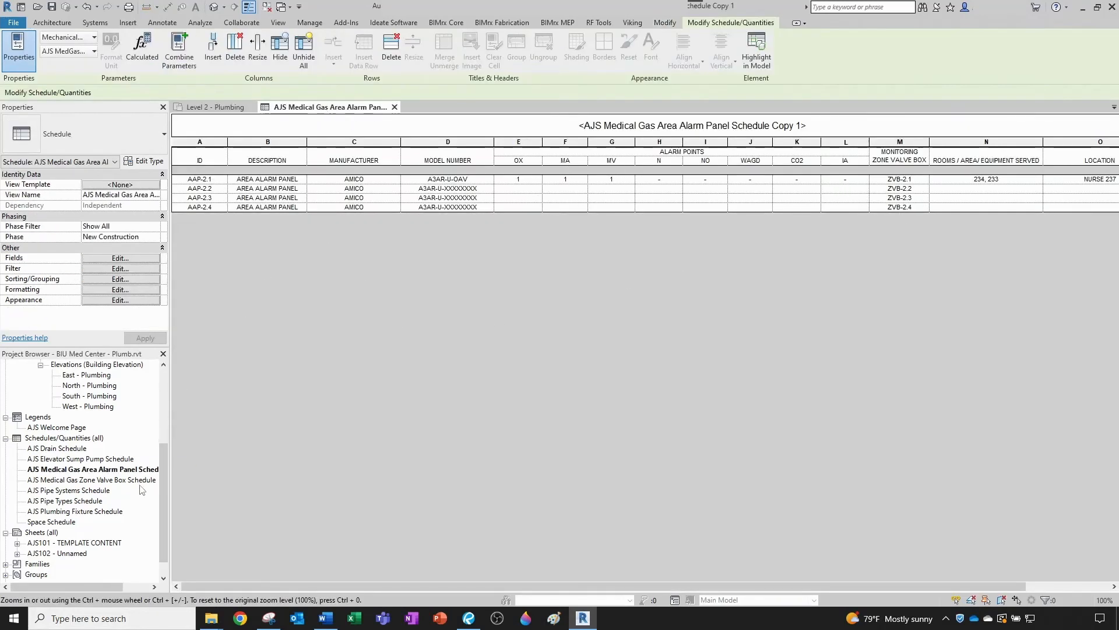
# Open the AJS Medical Gas Zone Valve Box Schedule and detach it from the main window for reference.
pyautogui.click(128, 480)
pyautogui.doubleClick(129, 481)
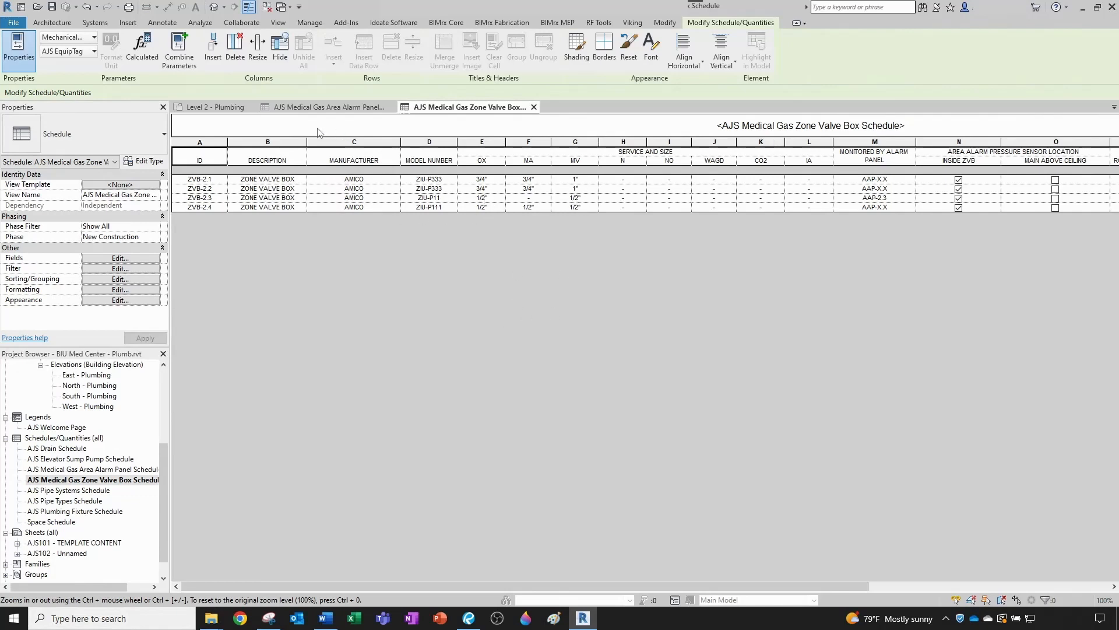
pyautogui.moveTo(465, 107); pyautogui.dragTo(1118, 361)
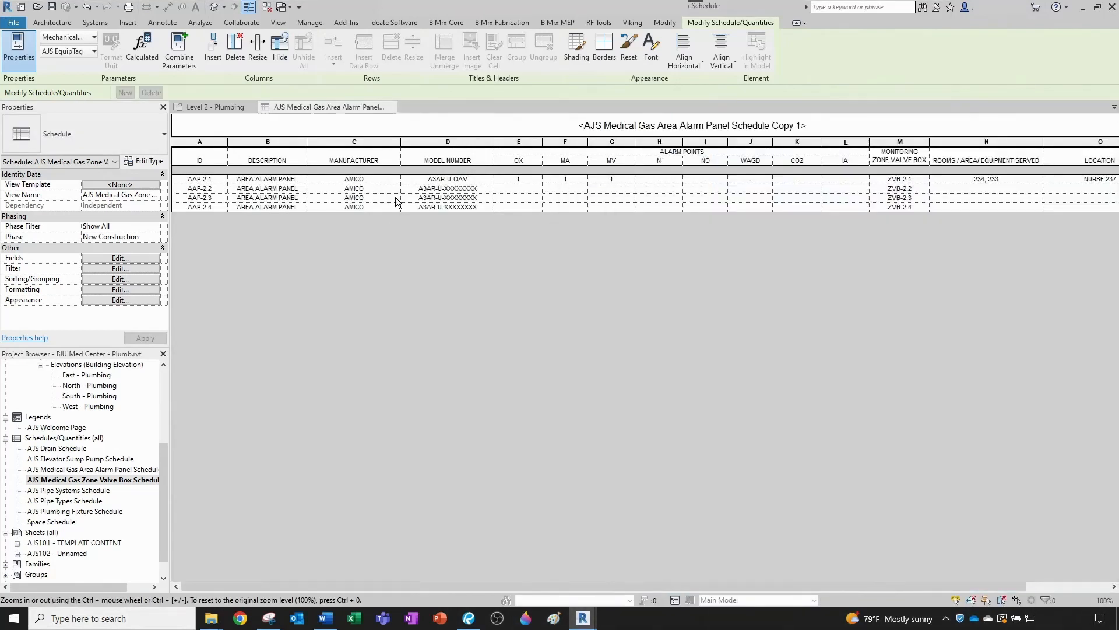
# Set the OX, MA and MV alarm points of panel AAP-2.2 to 1.
pyautogui.click(514, 188)
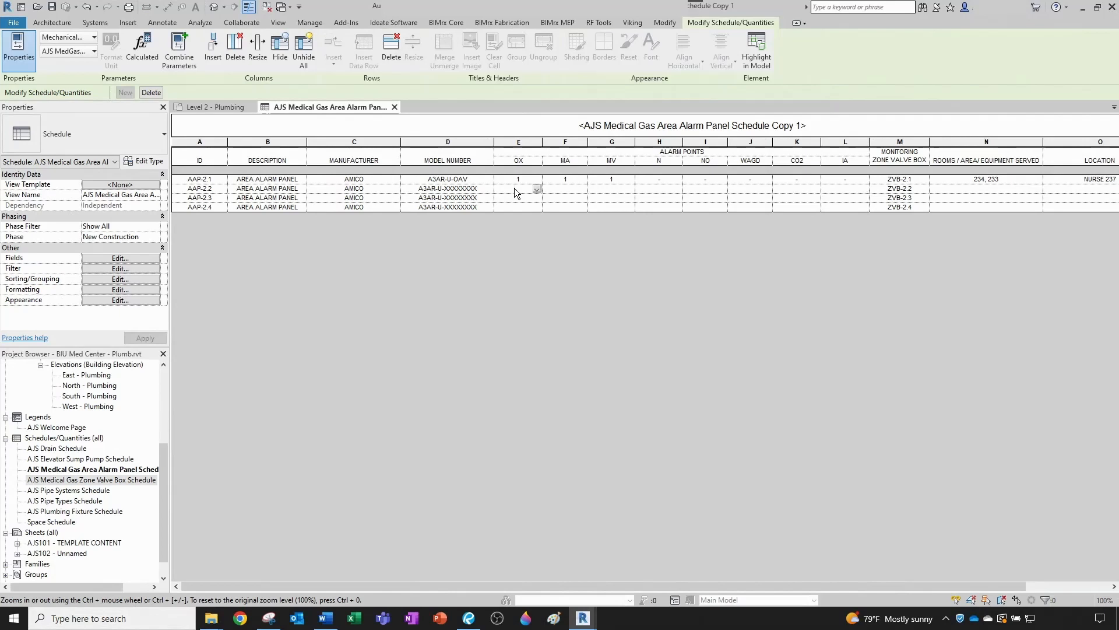
pyautogui.write('1')
pyautogui.click(574, 189)
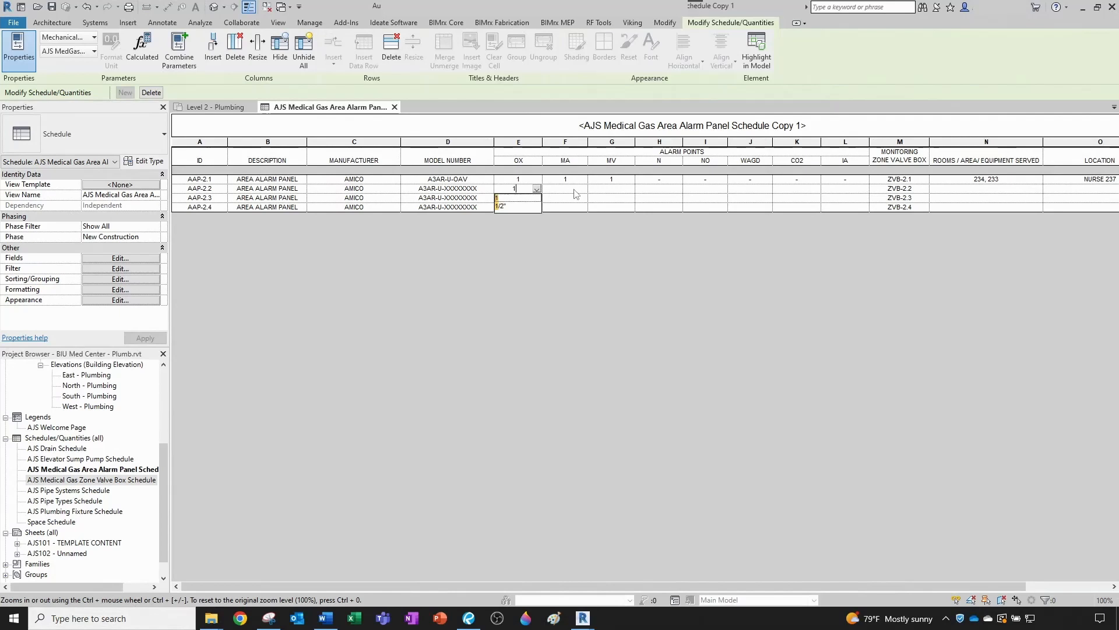
pyautogui.write('1')
pyautogui.press('Tab')
pyautogui.write('1')
# Enter a dash for the N, NO, WAGD, CO2 and IA alarm points of panel AAP-2.2.
pyautogui.click(659, 189)
pyautogui.write('-')
pyautogui.click(711, 190)
pyautogui.write('-')
pyautogui.click(747, 189)
pyautogui.write('-')
pyautogui.click(791, 190)
pyautogui.write('-')
pyautogui.click(843, 189)
pyautogui.write('-')
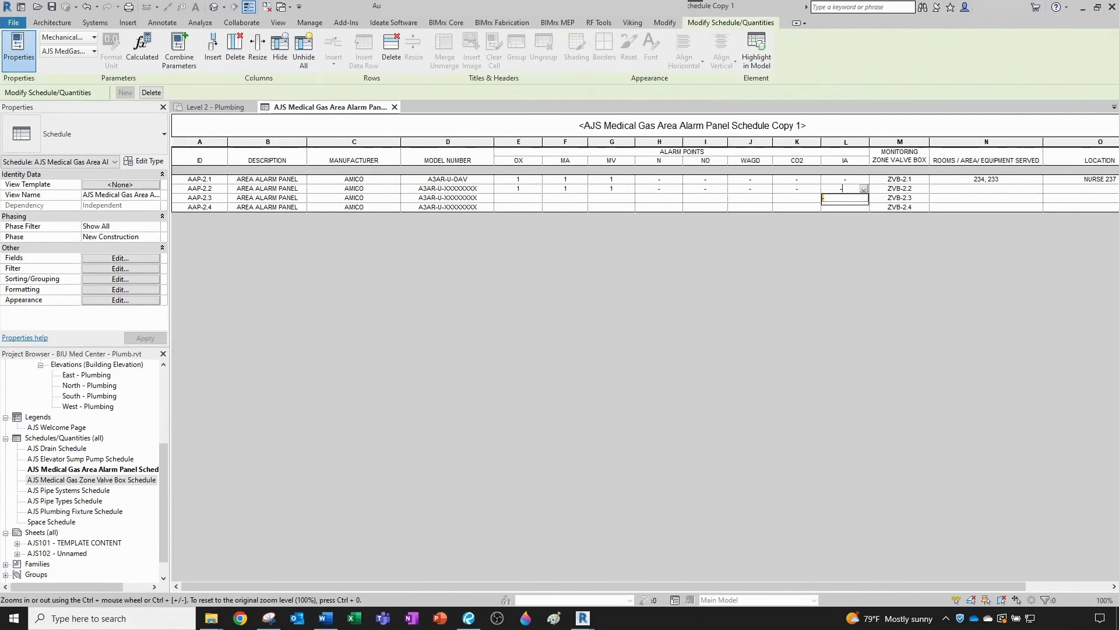
# Set the rooms served by panel AAP-2.2 to "235, 236".
pyautogui.click(973, 189)
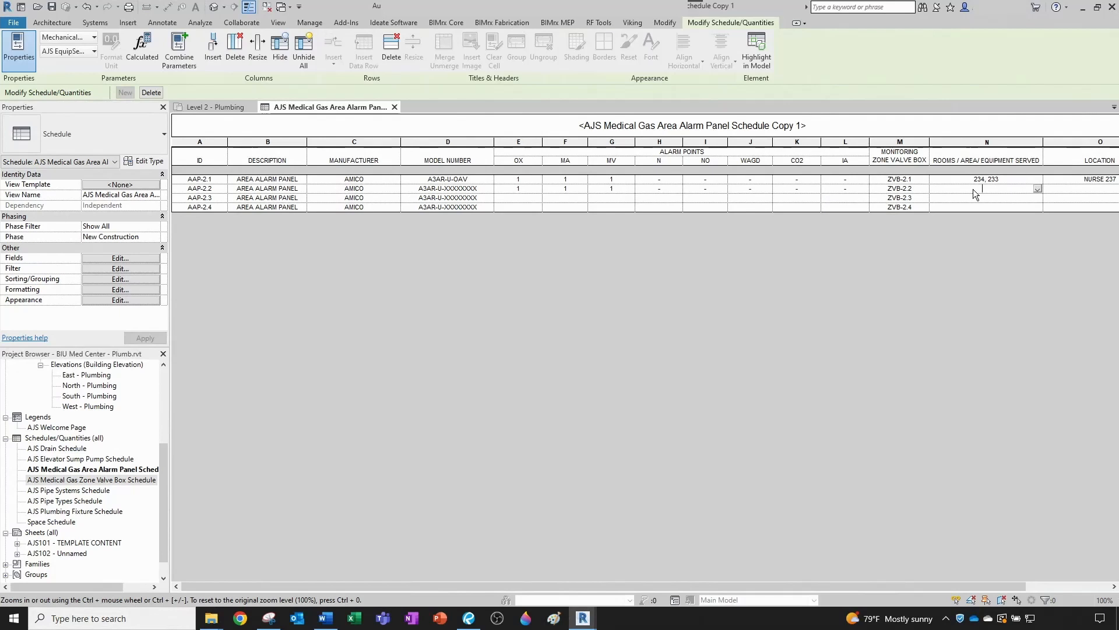
pyautogui.write('23')
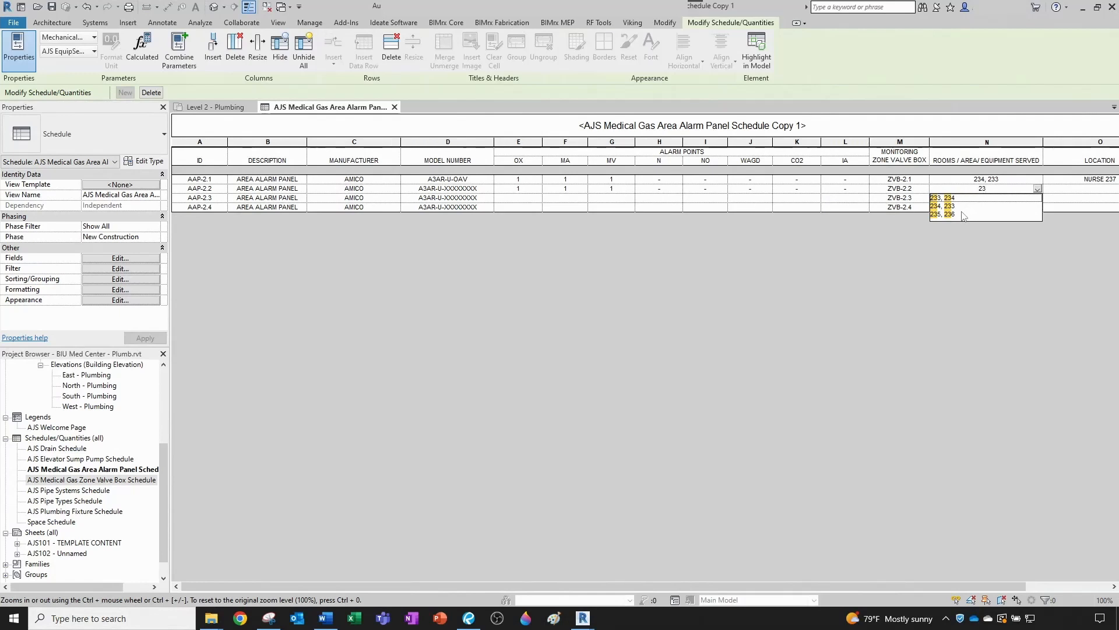
pyautogui.click(944, 215)
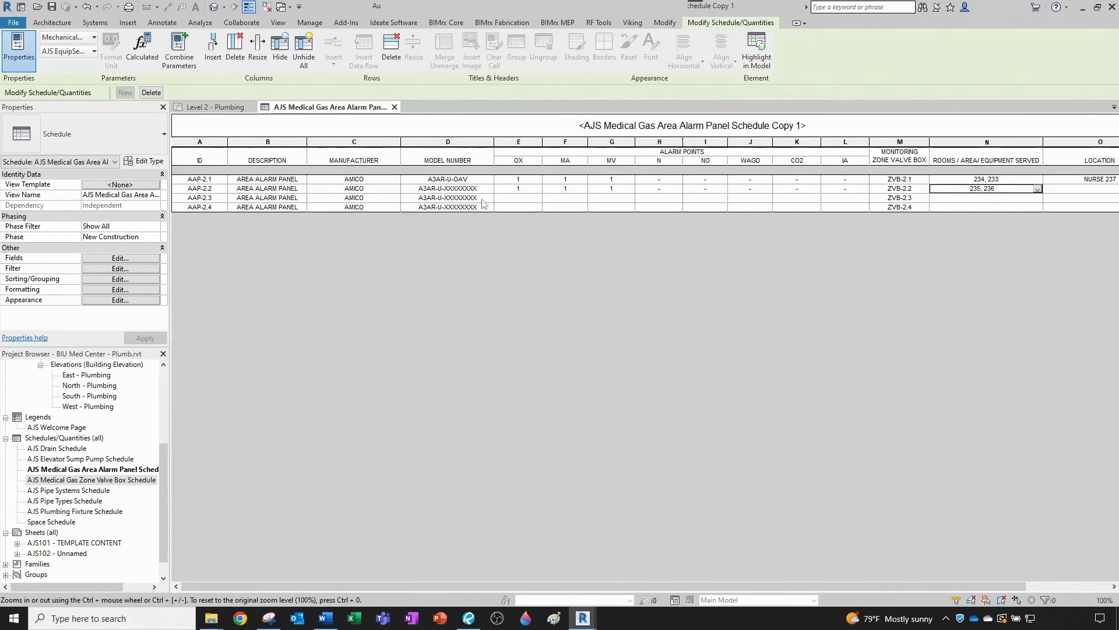
# Set the OX and MV alarm points of panel AAP-2.3 to 1.
pyautogui.click(503, 199)
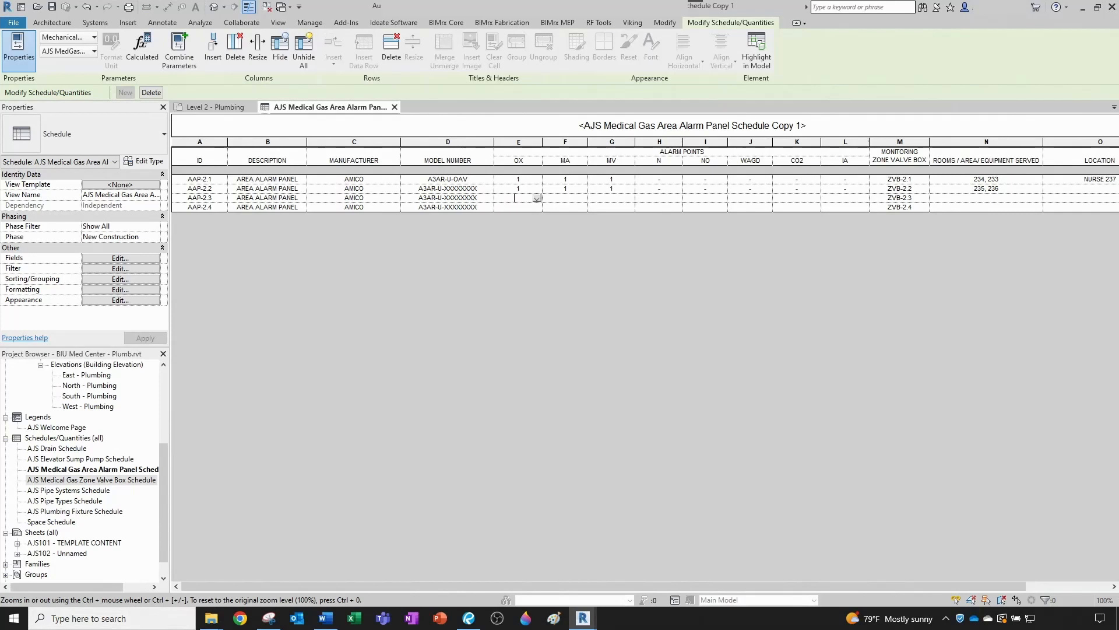
pyautogui.write('1')
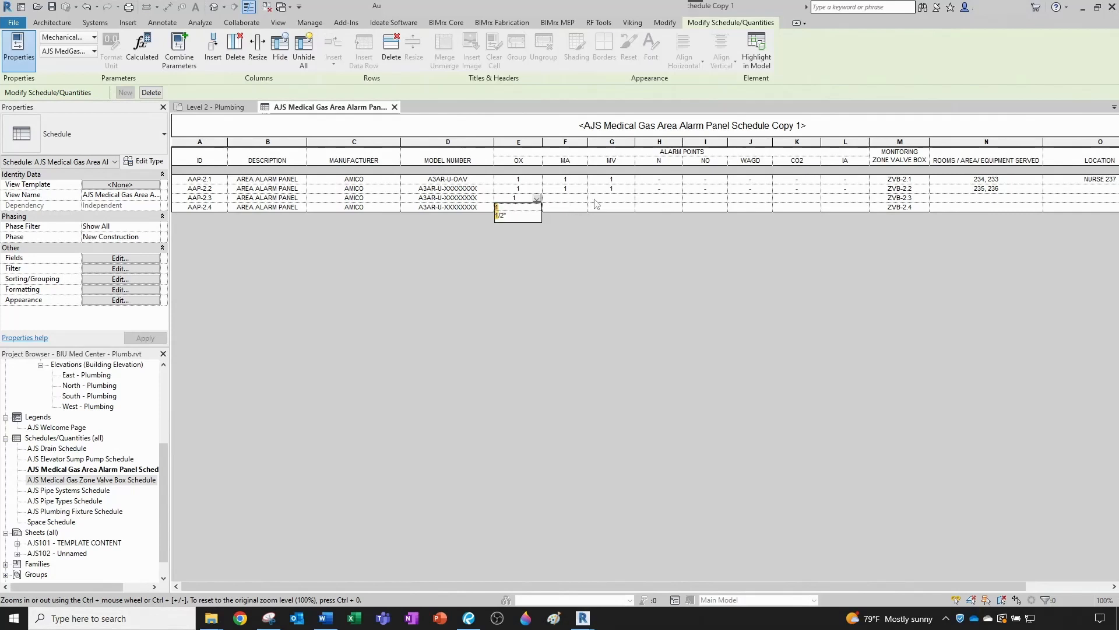
pyautogui.click(594, 198)
pyautogui.write('1')
# Enter a dash for the MA, N, NO, WAGD, CO2 and IA alarm points of panel AAP-2.3.
pyautogui.click(580, 199)
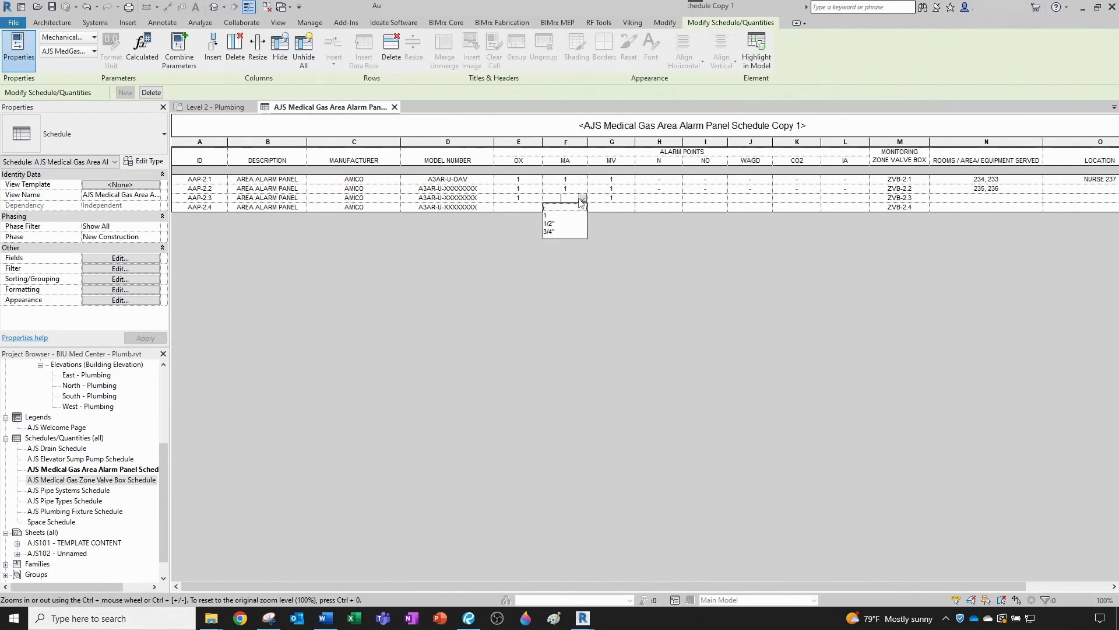
pyautogui.write('-')
pyautogui.click(659, 200)
pyautogui.write('-')
pyautogui.click(715, 201)
pyautogui.write('-')
pyautogui.click(750, 201)
pyautogui.write('-')
pyautogui.click(799, 200)
pyautogui.write('-')
pyautogui.click(837, 200)
pyautogui.write('-')
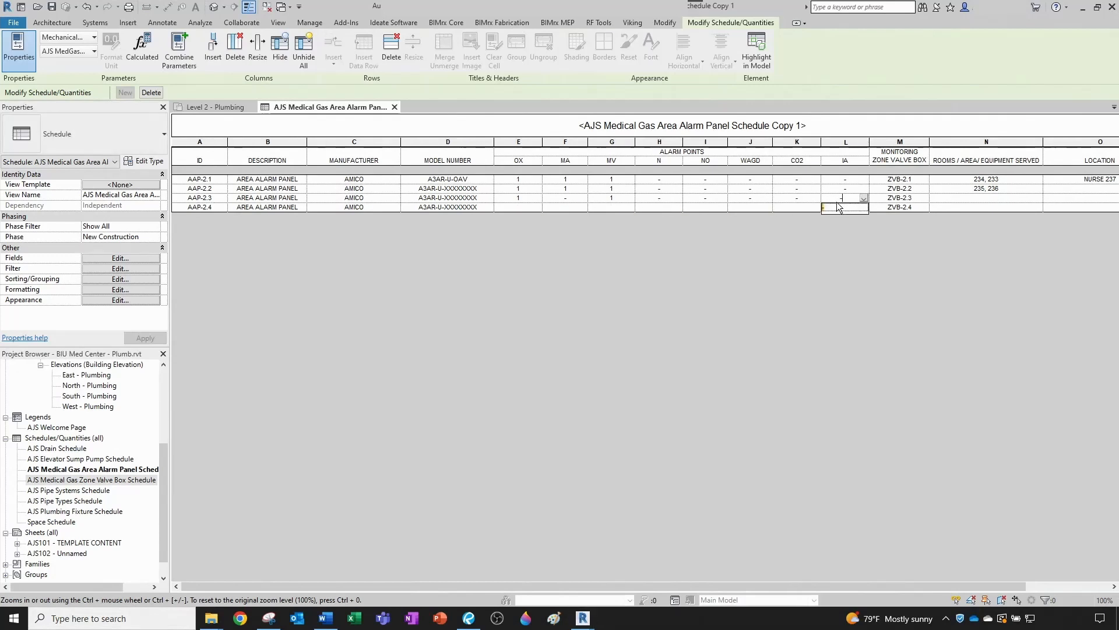
# Set the rooms served by panel AAP-2.3 to "224, 225, 226".
pyautogui.click(957, 201)
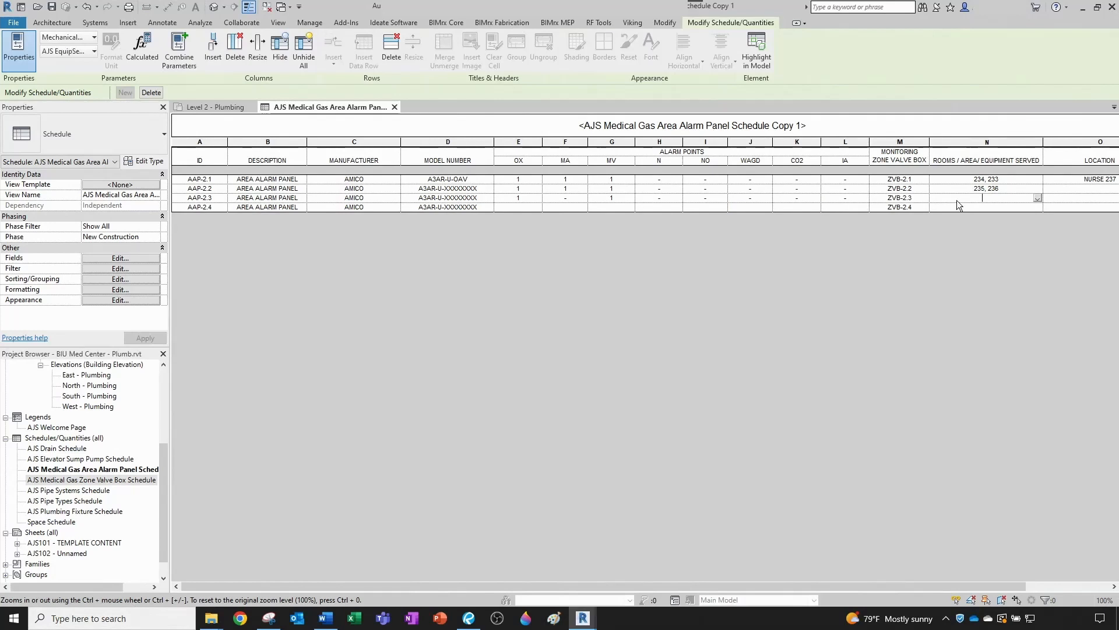
pyautogui.write('224, 225')
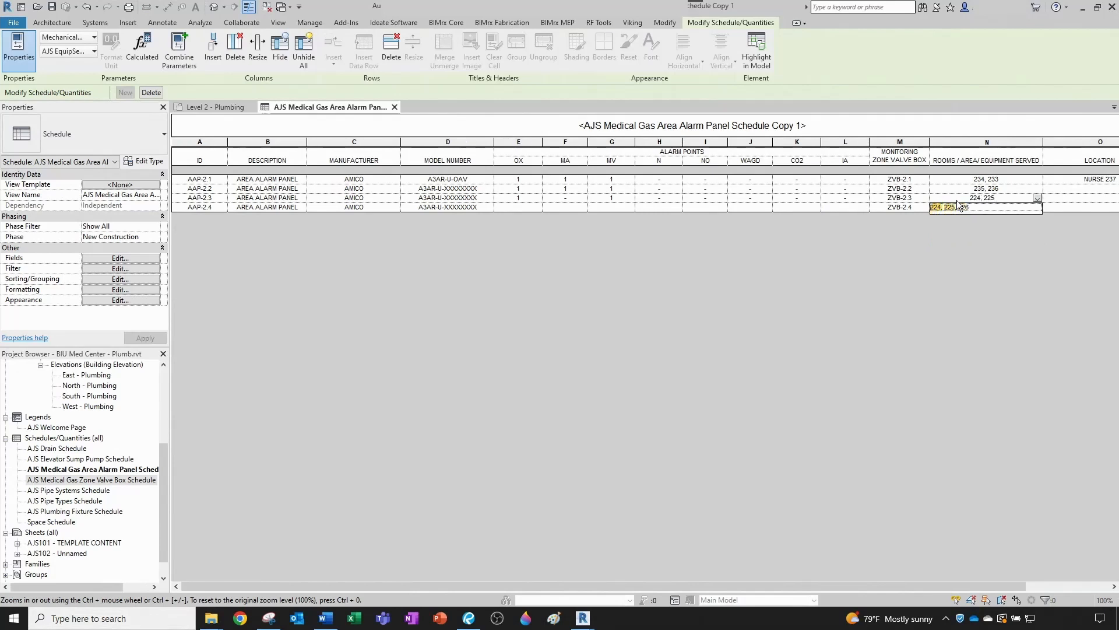
pyautogui.click(967, 208)
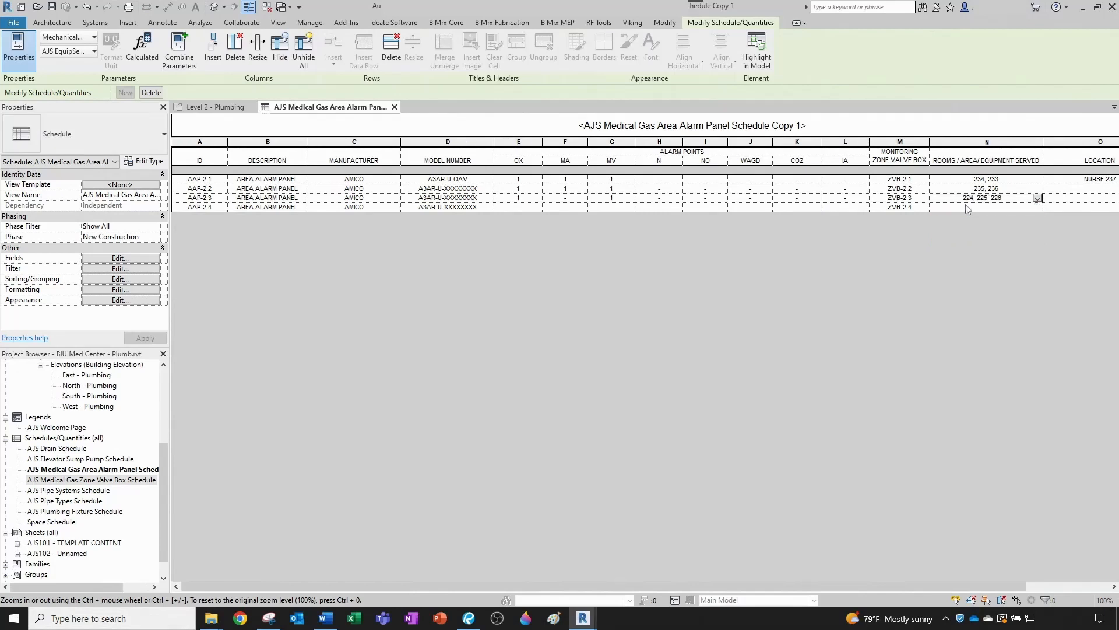
# Set the OX, MA and MV alarm points of panel AAP-2.4 to 1.
pyautogui.click(514, 209)
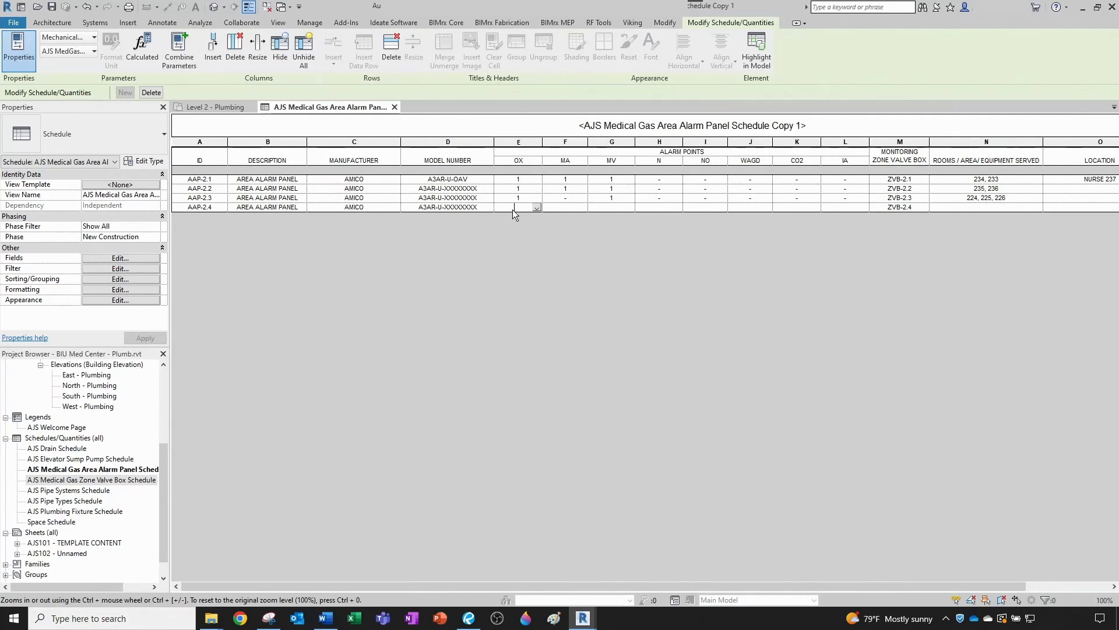
pyautogui.write('1')
pyautogui.click(568, 205)
pyautogui.write('1')
pyautogui.click(613, 207)
pyautogui.write('1')
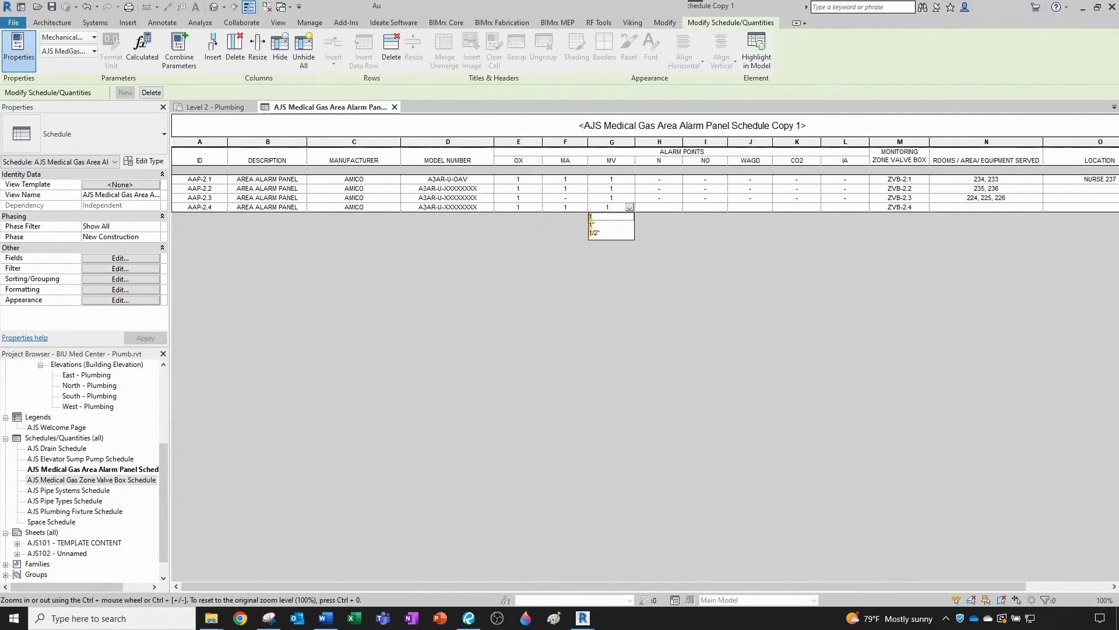
# Enter a dash for the N, NO, WAGD, CO2 and IA alarm points of panel AAP-2.4.
pyautogui.click(654, 207)
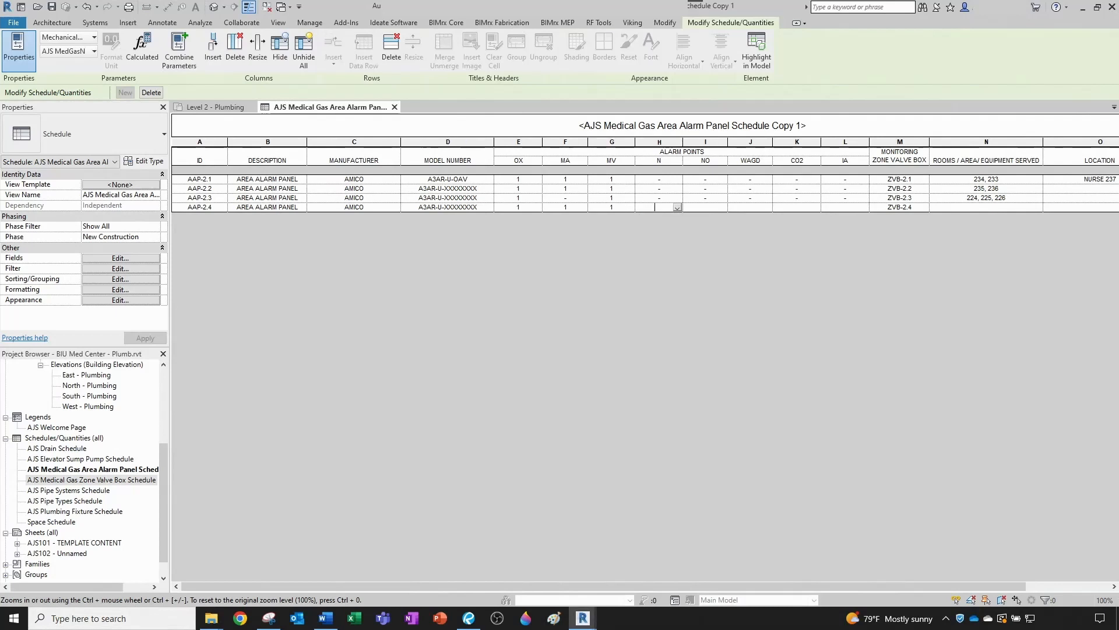
pyautogui.write('-')
pyautogui.click(715, 208)
pyautogui.write('-')
pyautogui.click(756, 208)
pyautogui.write('-')
pyautogui.click(794, 209)
pyautogui.write('-')
pyautogui.click(840, 208)
pyautogui.write('-')
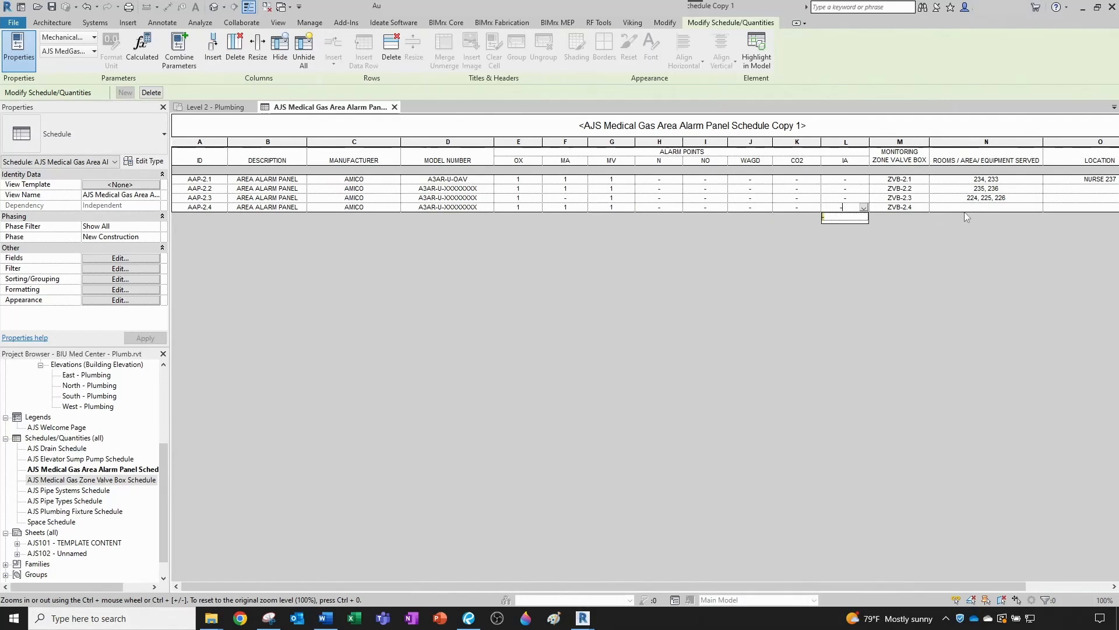
# Set the rooms served by panel AAP-2.4 to "220, 221, 222".
pyautogui.click(966, 208)
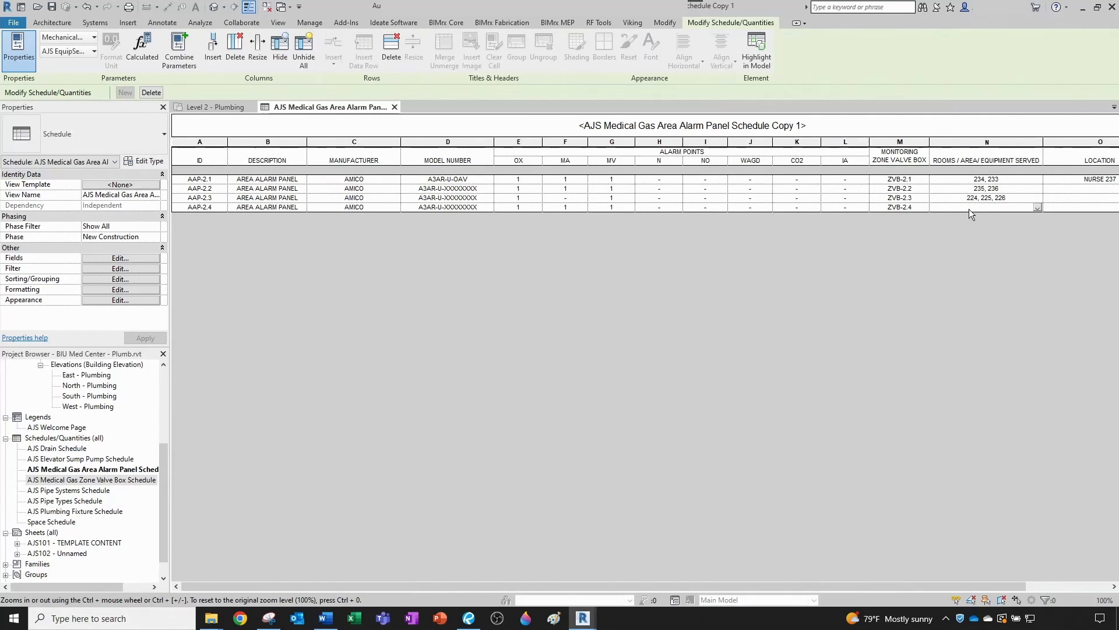
pyautogui.write('220,')
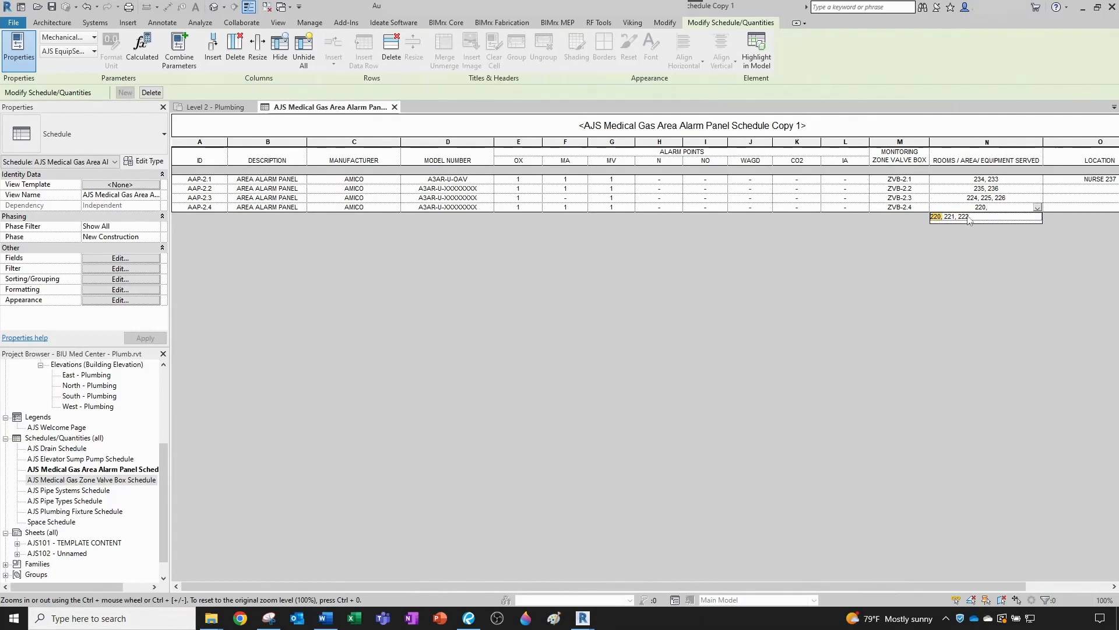
pyautogui.click(969, 217)
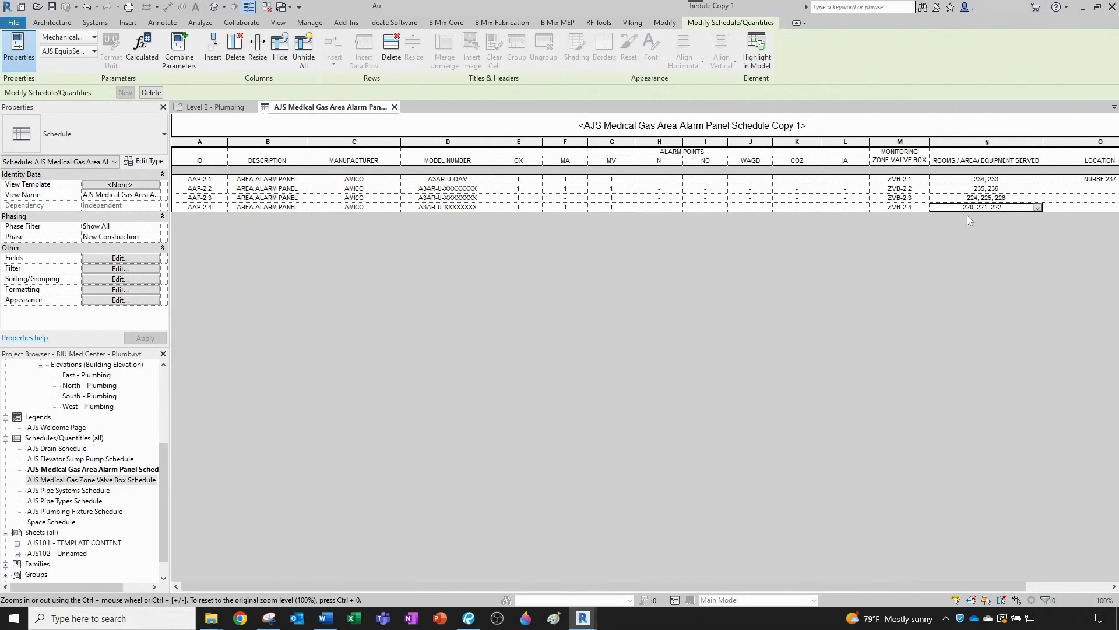
# Examine the Level 2 - Plumbing plan for the alarm panels' room location and the surrounding medical gas zones.
pyautogui.click(226, 108)
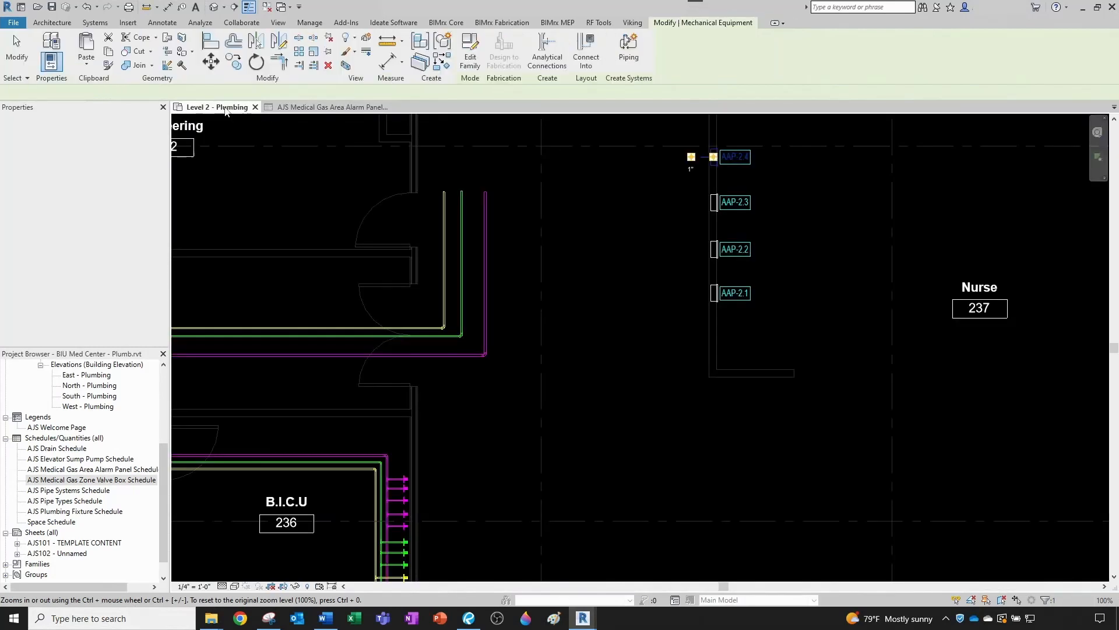
pyautogui.scroll(-1, 694, 295)
pyautogui.moveTo(784, 305); pyautogui.dragTo(673, 312, button='middle')
pyautogui.click(675, 322)
pyautogui.scroll(-6, 676, 328)
pyautogui.moveTo(820, 401); pyautogui.dragTo(585, 263, button='middle')
pyautogui.moveTo(524, 312); pyautogui.dragTo(623, 423, button='middle')
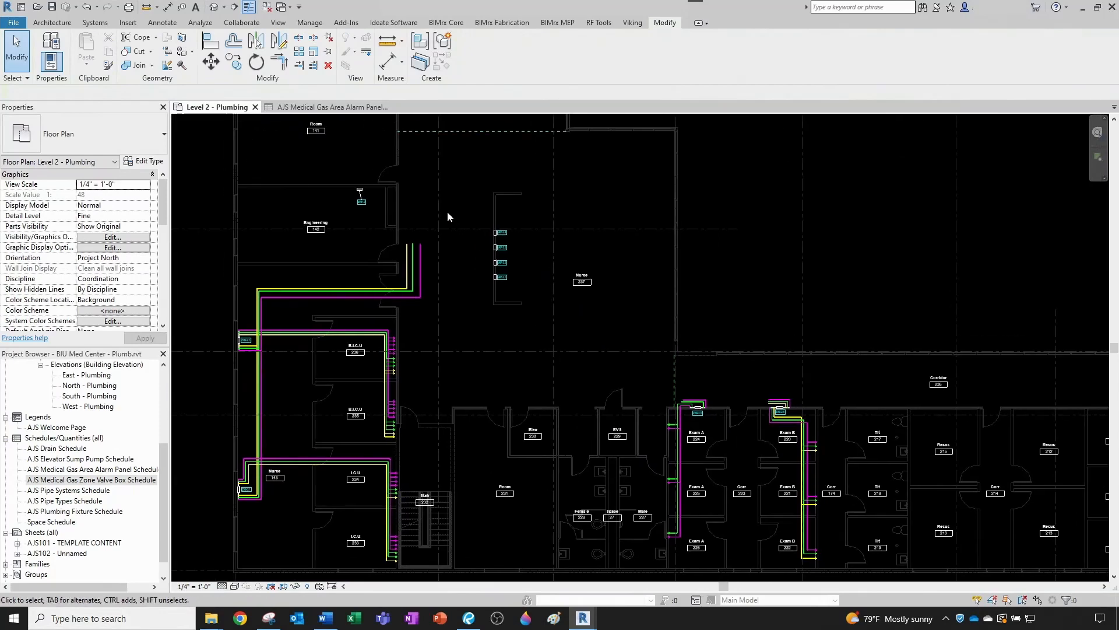
pyautogui.scroll(1, 456, 224)
# Set the location of panels AAP-2.2, AAP-2.3 and AAP-2.4 to NURSE 237 in the area alarm panel schedule.
pyautogui.click(344, 108)
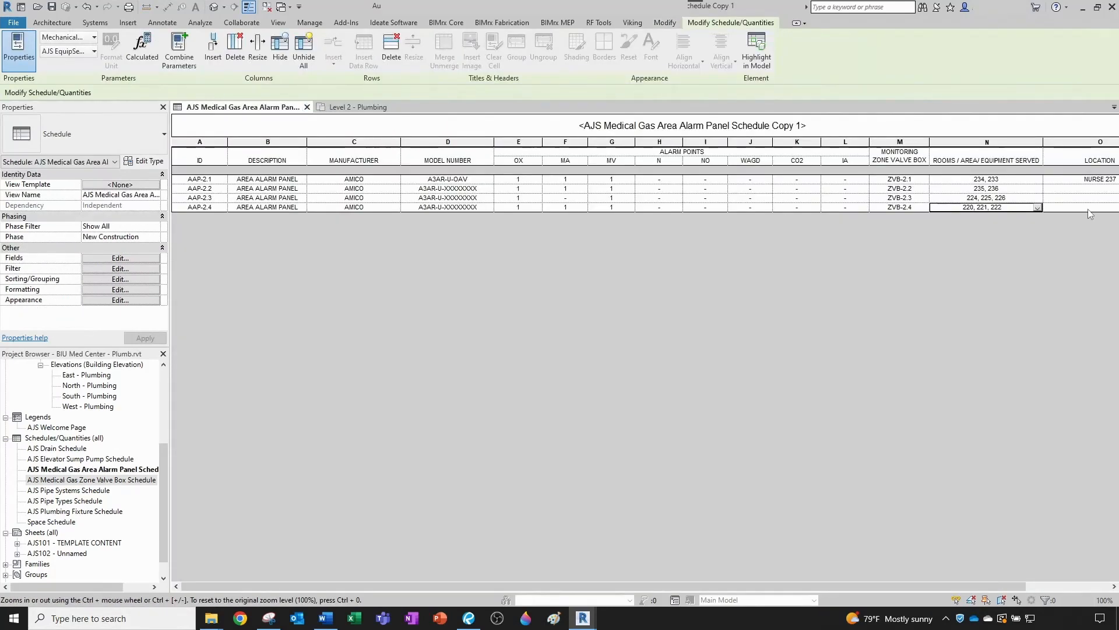
pyautogui.click(1113, 189)
pyautogui.click(1113, 190)
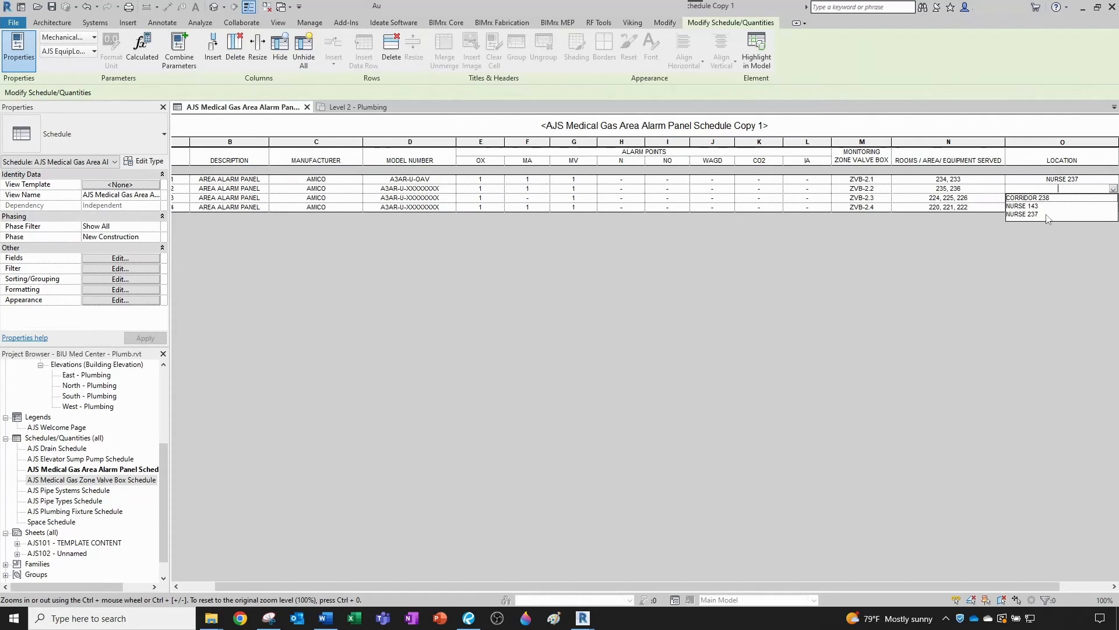
pyautogui.click(1026, 214)
pyautogui.click(1112, 201)
pyautogui.click(1111, 201)
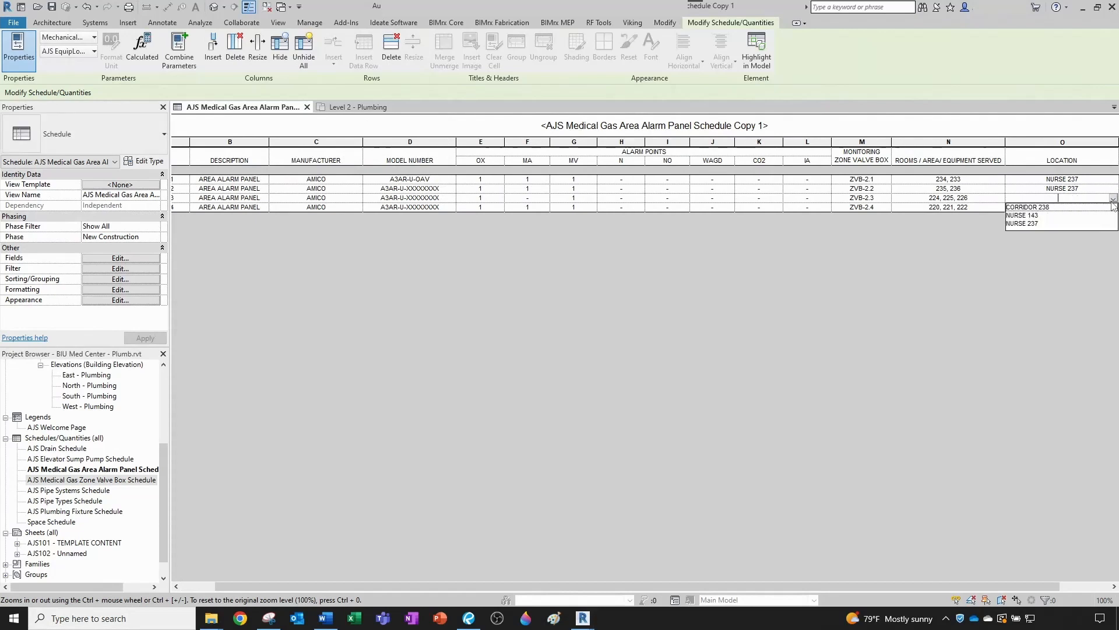
pyautogui.click(1049, 224)
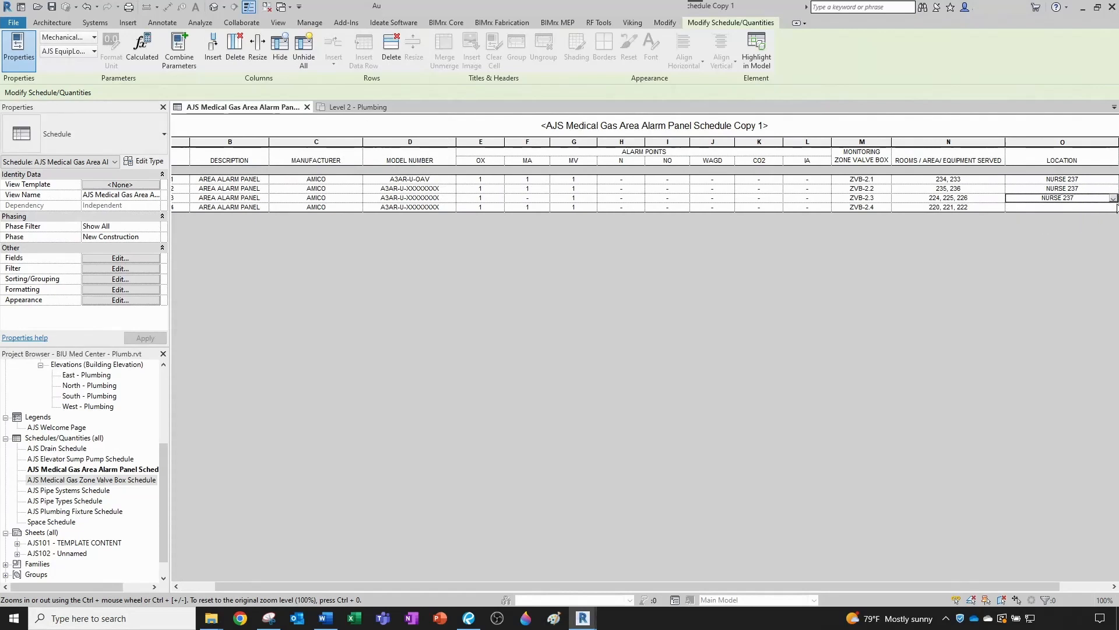
pyautogui.click(1114, 207)
pyautogui.click(1113, 207)
pyautogui.click(1035, 233)
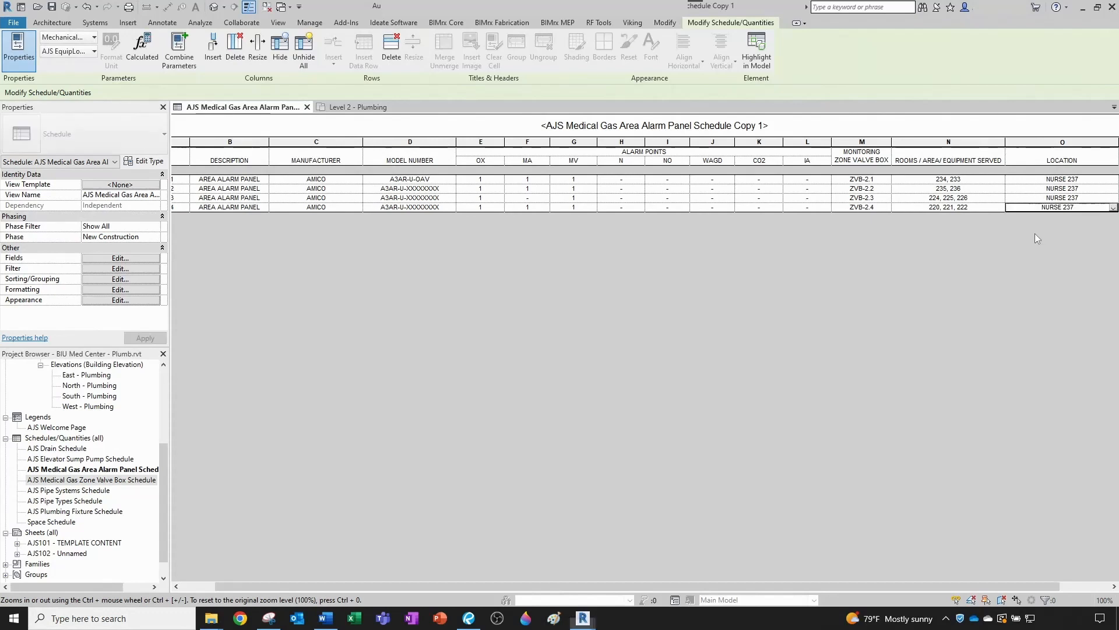
# Place the medical gas area alarm panel schedule below the zone valve box schedule on sheet MG301 - MEDGAS SCHEDULES.
pyautogui.click(587, 230)
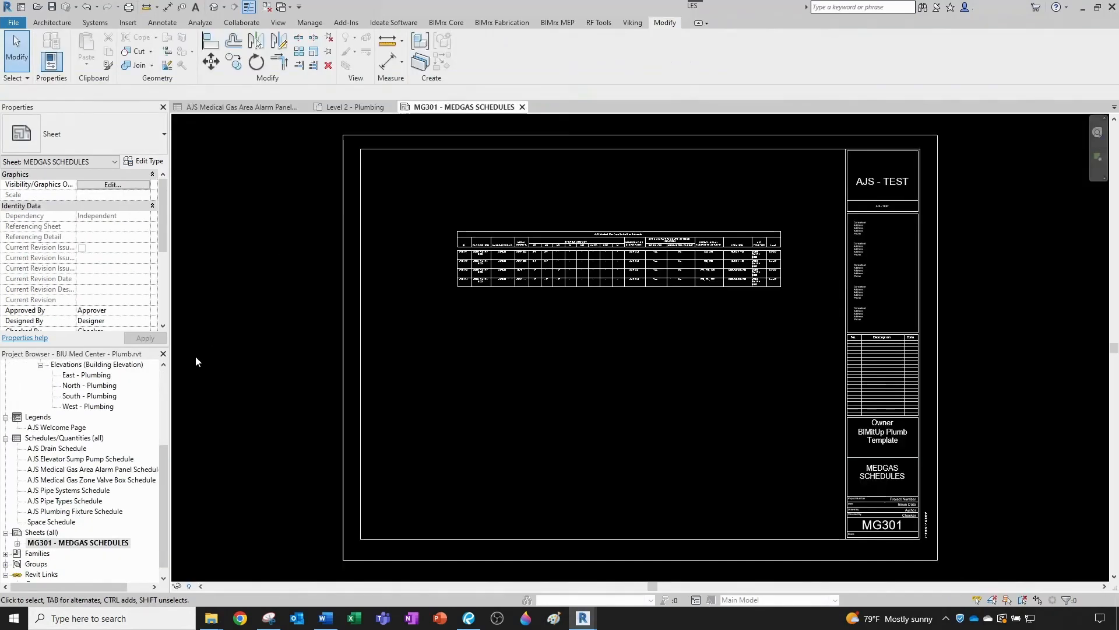
pyautogui.scroll(8, 124, 395)
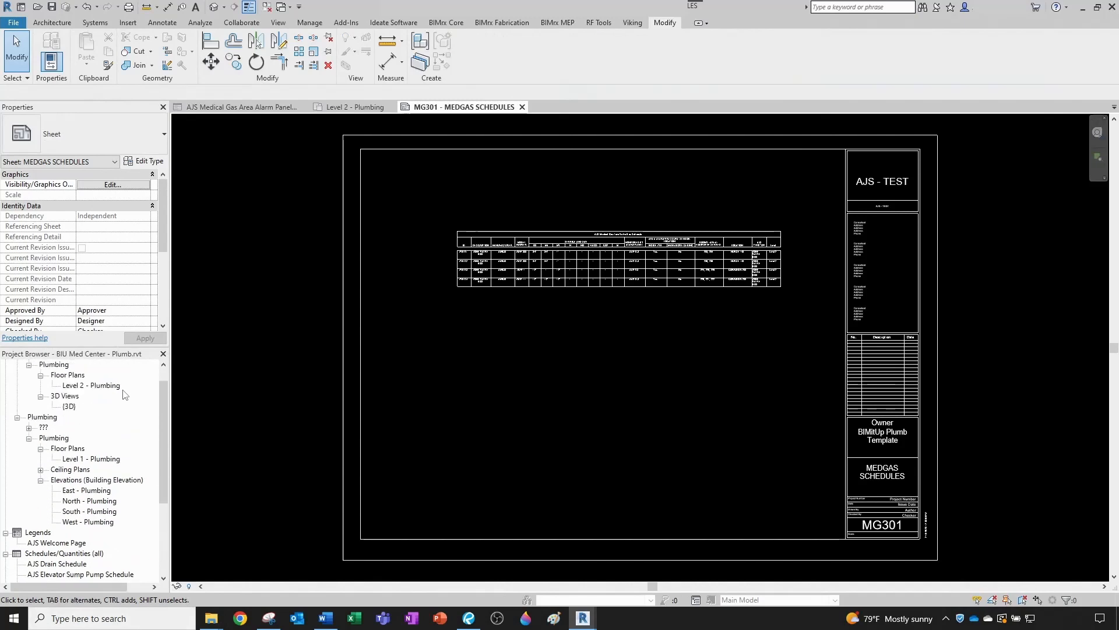
pyautogui.scroll(7, 641, 245)
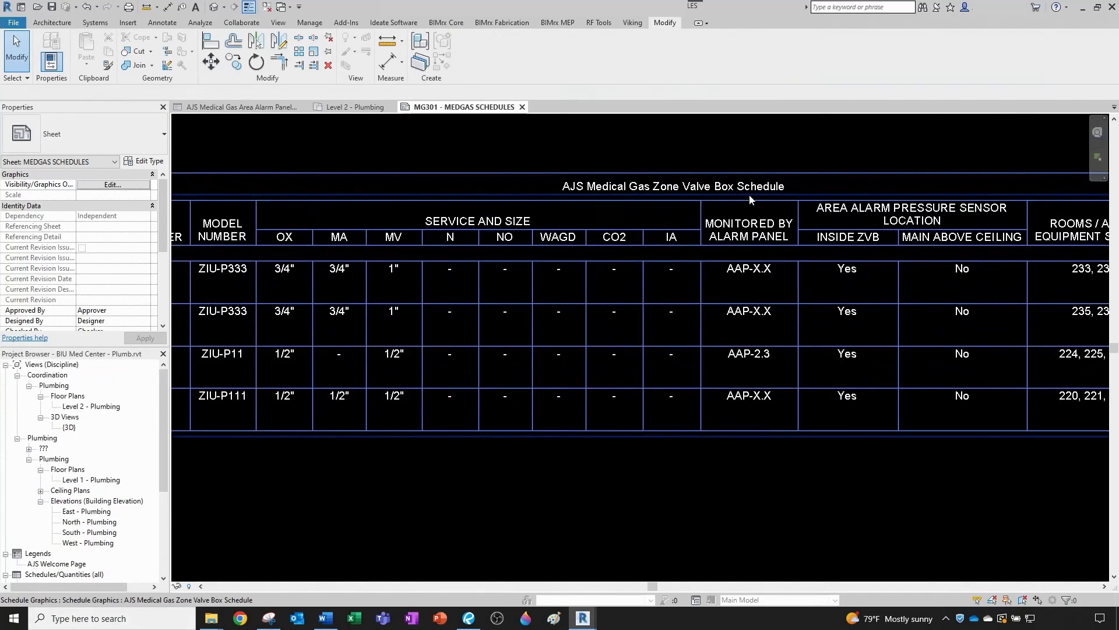
pyautogui.scroll(-6, 668, 267)
pyautogui.scroll(-4, 88, 466)
pyautogui.click(86, 500)
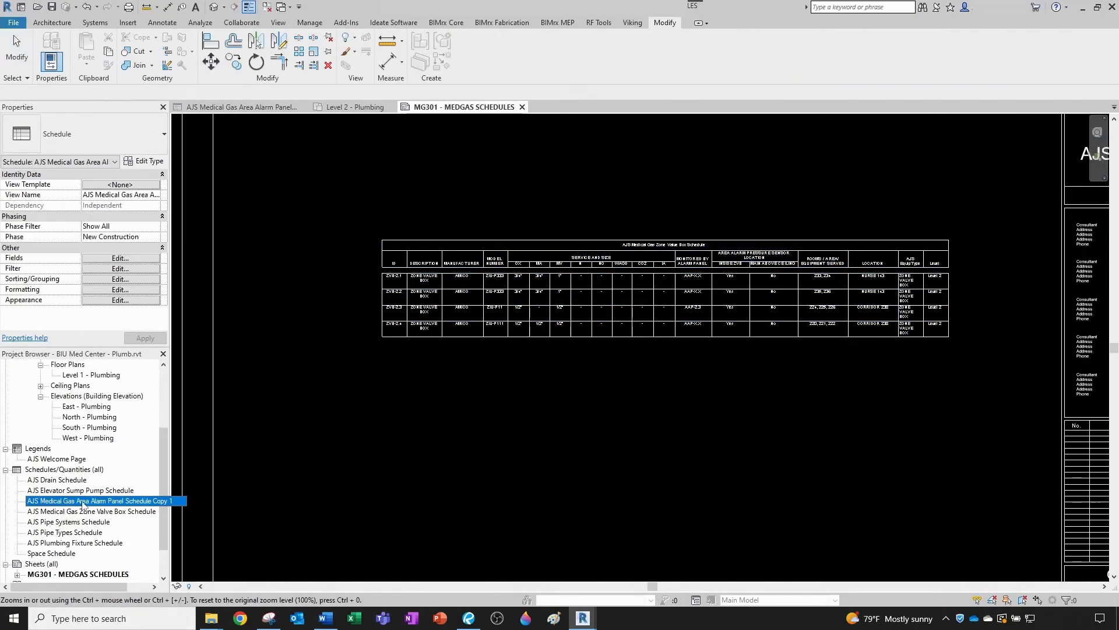
pyautogui.moveTo(88, 502); pyautogui.dragTo(626, 489)
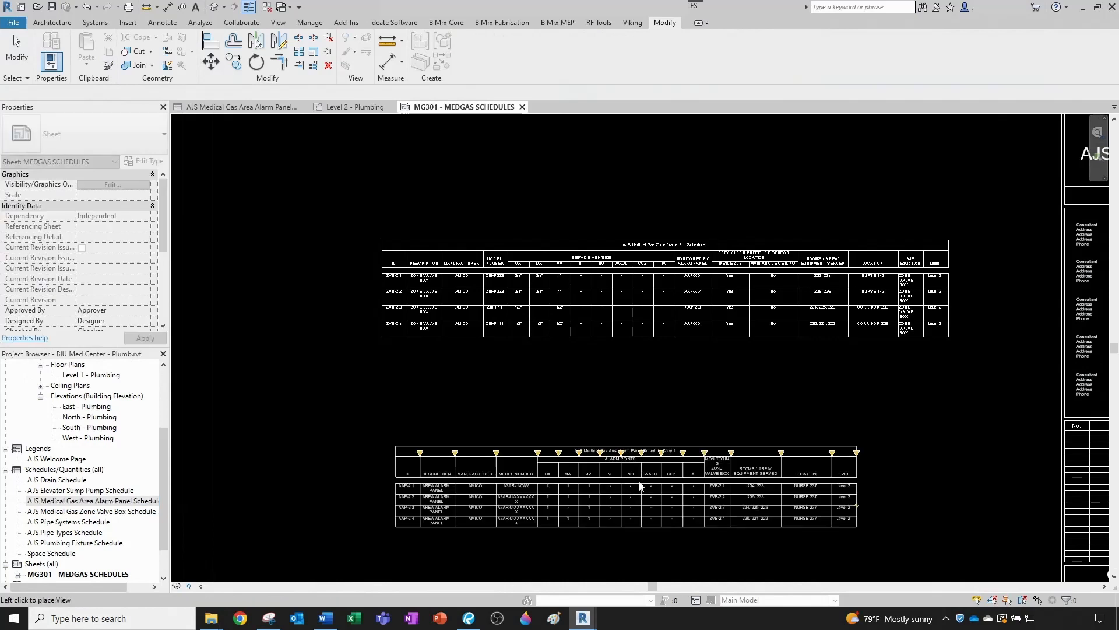
pyautogui.click(648, 378)
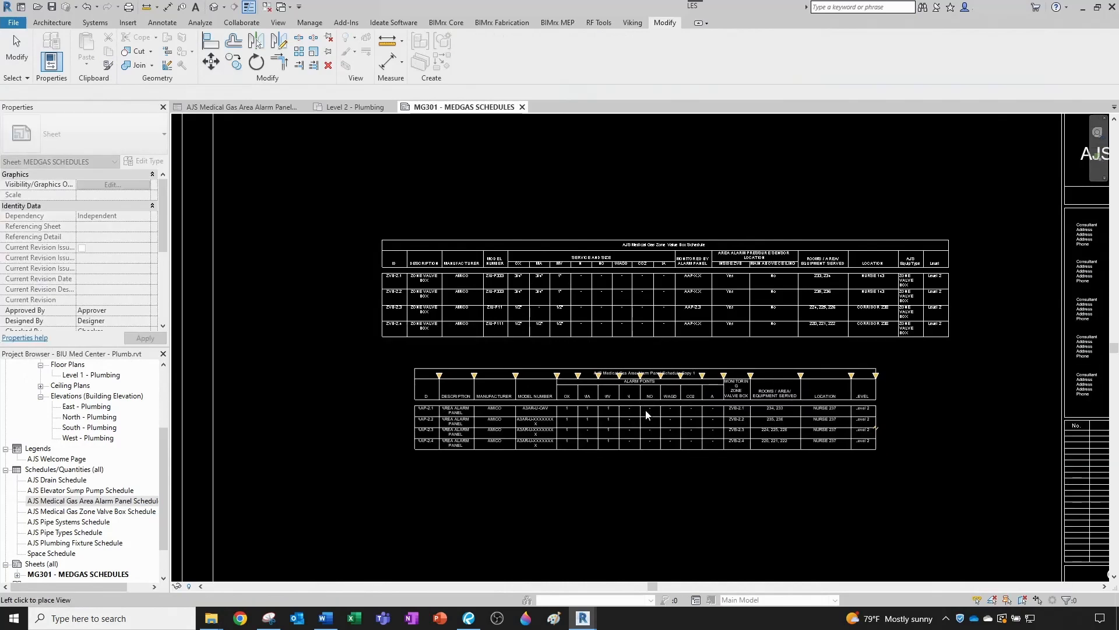
# Align the left edge of the area alarm panel schedule with the left edge of the zone valve box schedule.
pyautogui.scroll(2, 638, 428)
pyautogui.scroll(1, 663, 420)
pyautogui.moveTo(691, 374); pyautogui.dragTo(564, 355)
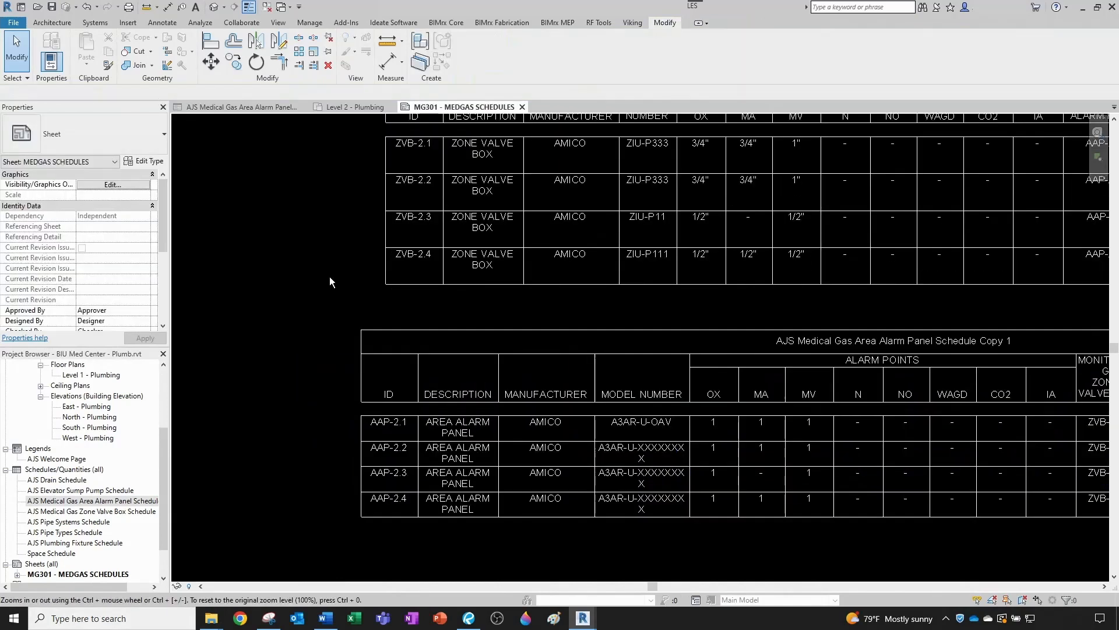
pyautogui.press('a')
pyautogui.press('l')
pyautogui.click(384, 247)
pyautogui.click(362, 364)
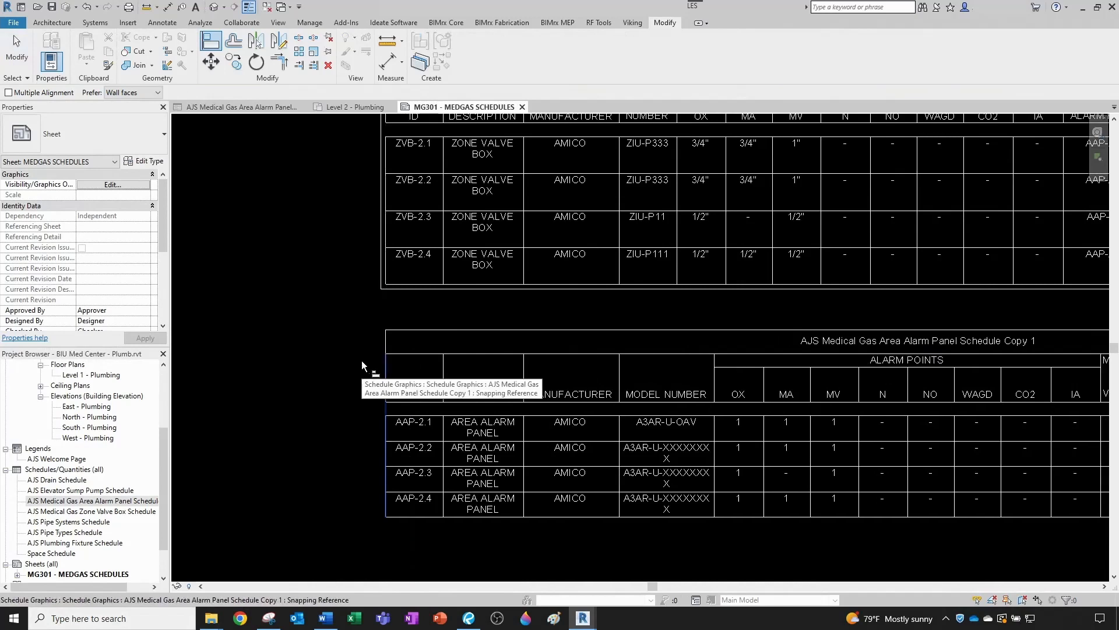
pyautogui.press('Escape')
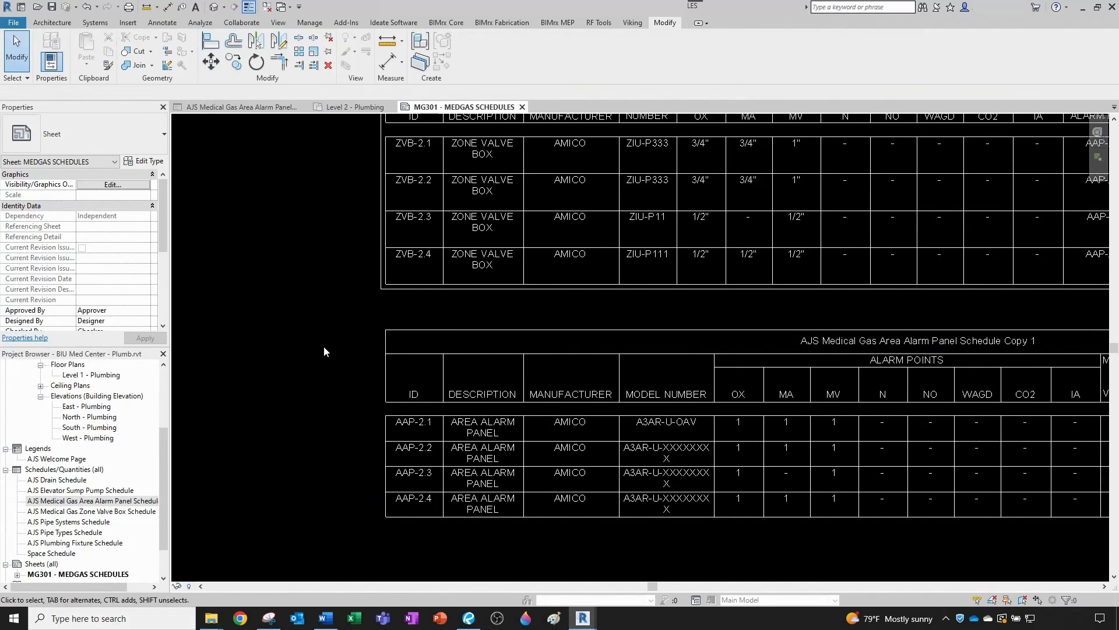
# Widen the zone valve box schedule's model number column on the sheet to match that column in the alarm panel schedule.
pyautogui.scroll(-3, 325, 350)
pyautogui.scroll(3, 402, 338)
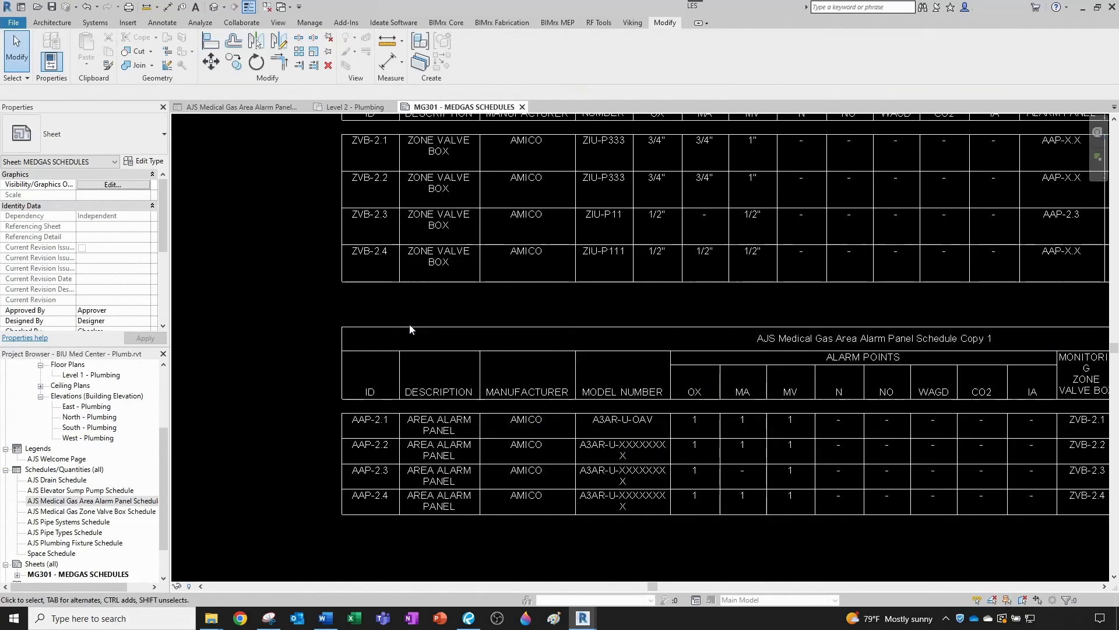
pyautogui.scroll(1, 409, 331)
pyautogui.scroll(-1, 529, 357)
pyautogui.scroll(-3, 529, 357)
pyautogui.scroll(1, 537, 352)
pyautogui.scroll(2, 584, 398)
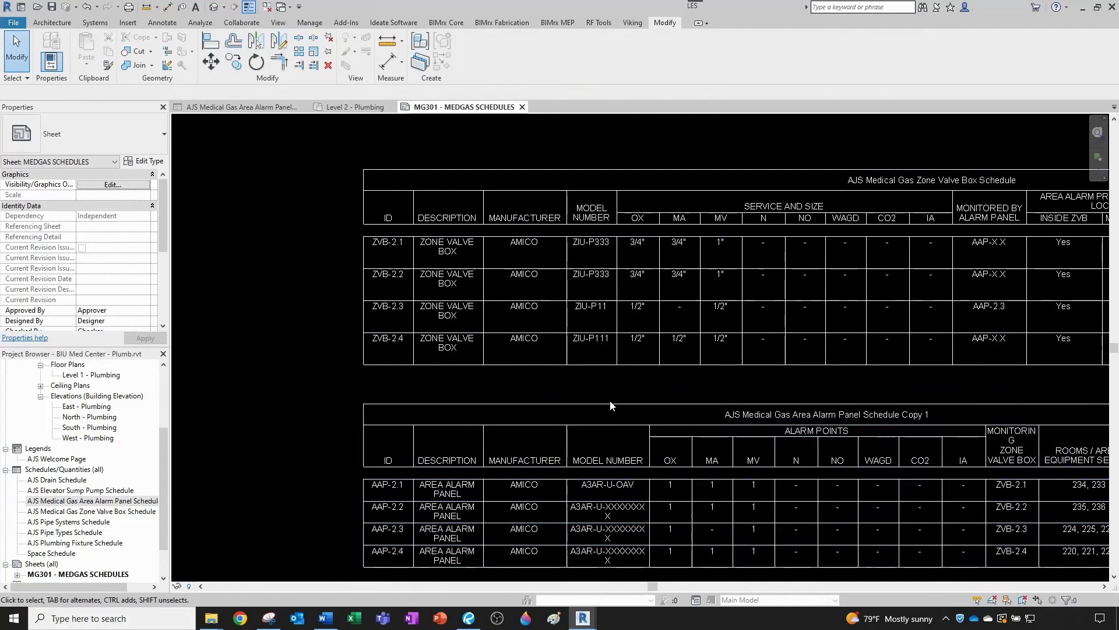
pyautogui.scroll(-1, 608, 421)
pyautogui.moveTo(670, 420); pyautogui.dragTo(585, 439, button='middle')
pyautogui.scroll(-1, 584, 425)
pyautogui.moveTo(569, 350)
pyautogui.mouseDown(button='middle')
pyautogui.moveTo(597, 372)
pyautogui.moveTo(567, 364)
pyautogui.mouseUp(button='middle')
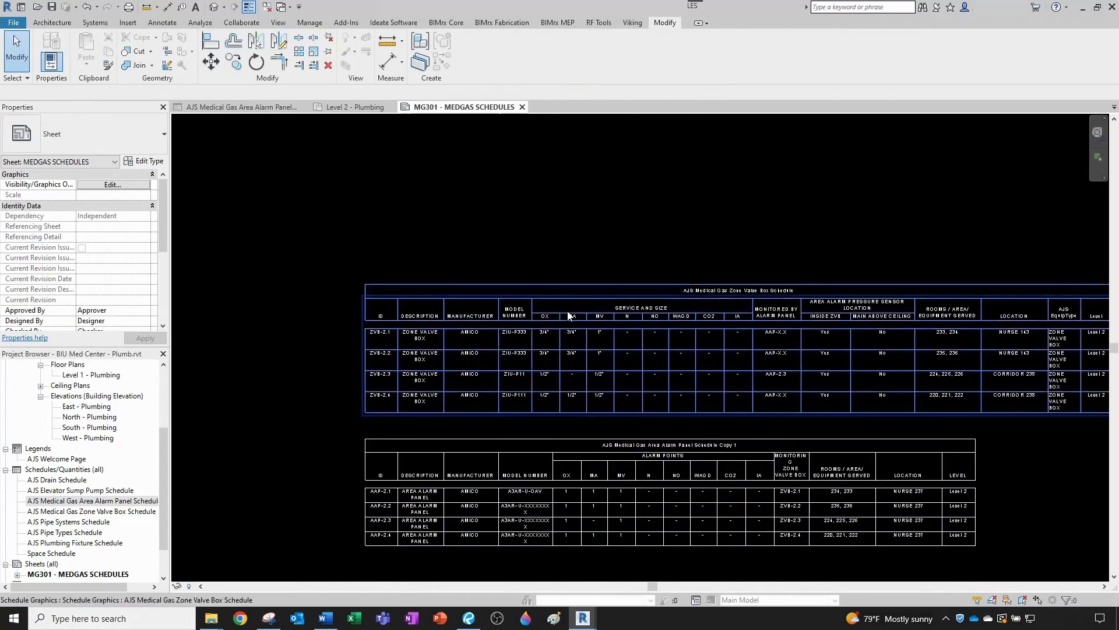
pyautogui.click(542, 292)
pyautogui.scroll(3, 536, 292)
pyautogui.moveTo(525, 301); pyautogui.dragTo(564, 303)
pyautogui.press('Escape')
# Review the model numbers of the area alarm panels on the sheet and close the alarm panel schedule view.
pyautogui.scroll(-3, 564, 368)
pyautogui.scroll(3, 539, 486)
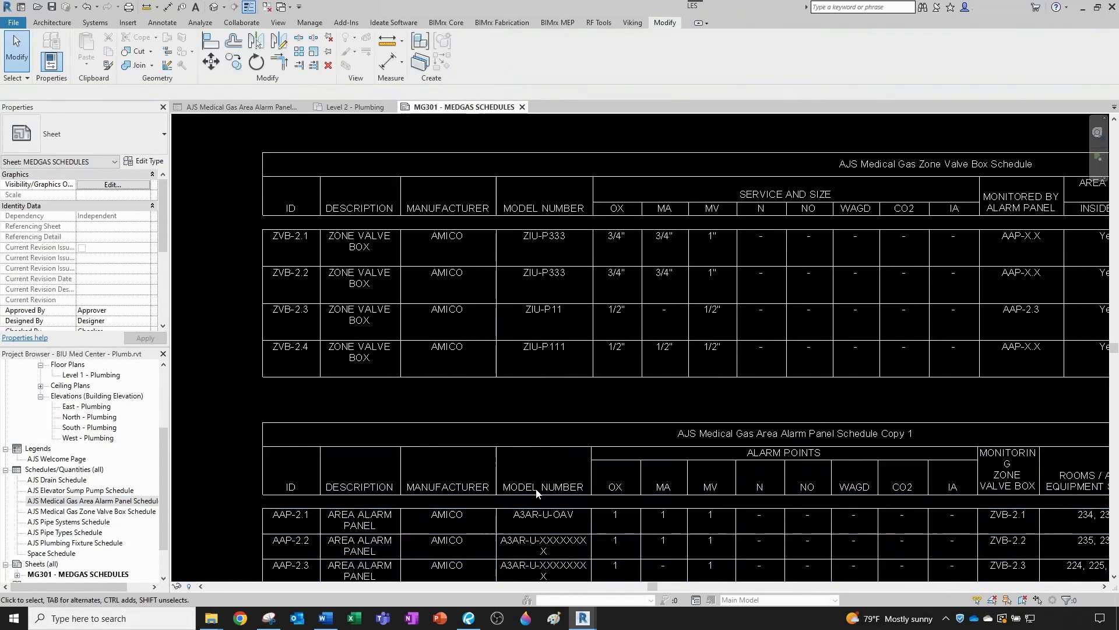
pyautogui.moveTo(537, 488); pyautogui.dragTo(532, 410, button='middle')
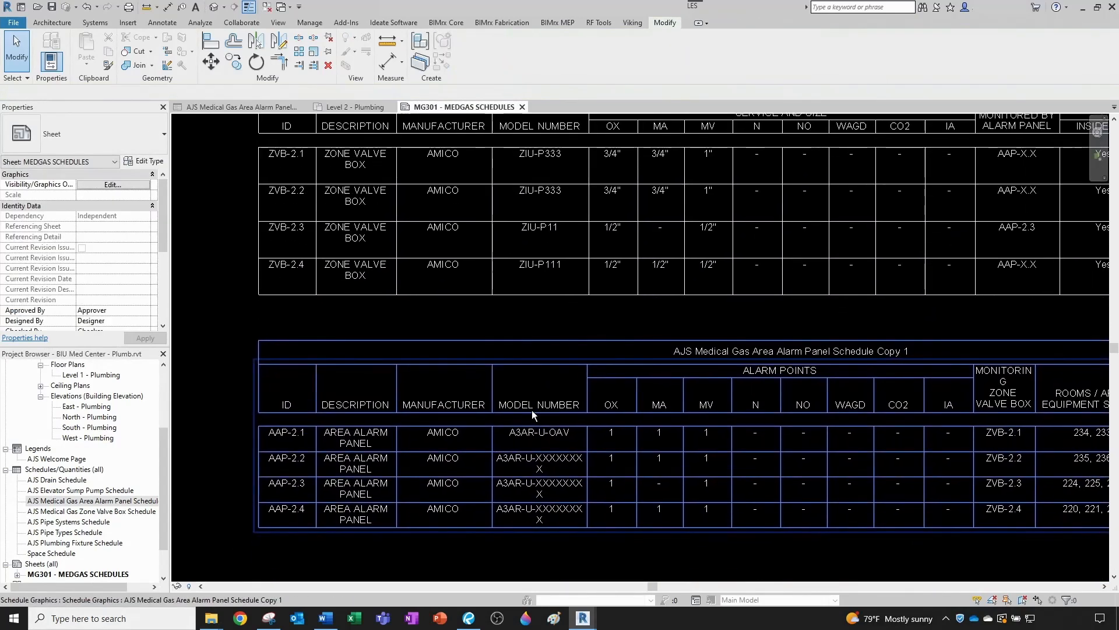
pyautogui.scroll(-1, 532, 410)
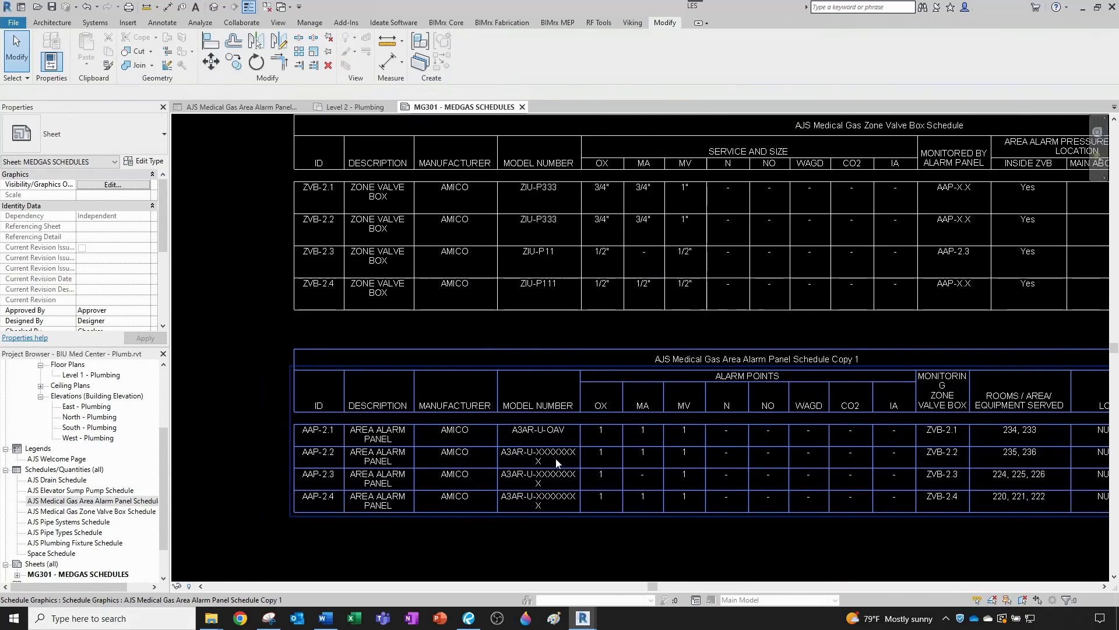
pyautogui.scroll(1, 534, 459)
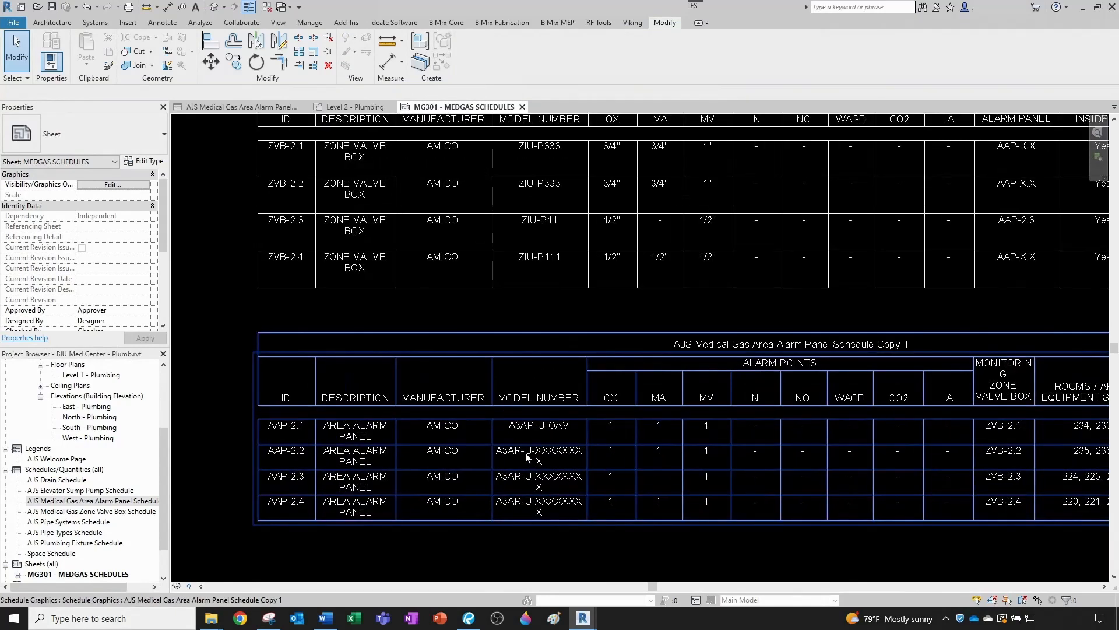
pyautogui.moveTo(520, 480); pyautogui.dragTo(523, 399, button='middle')
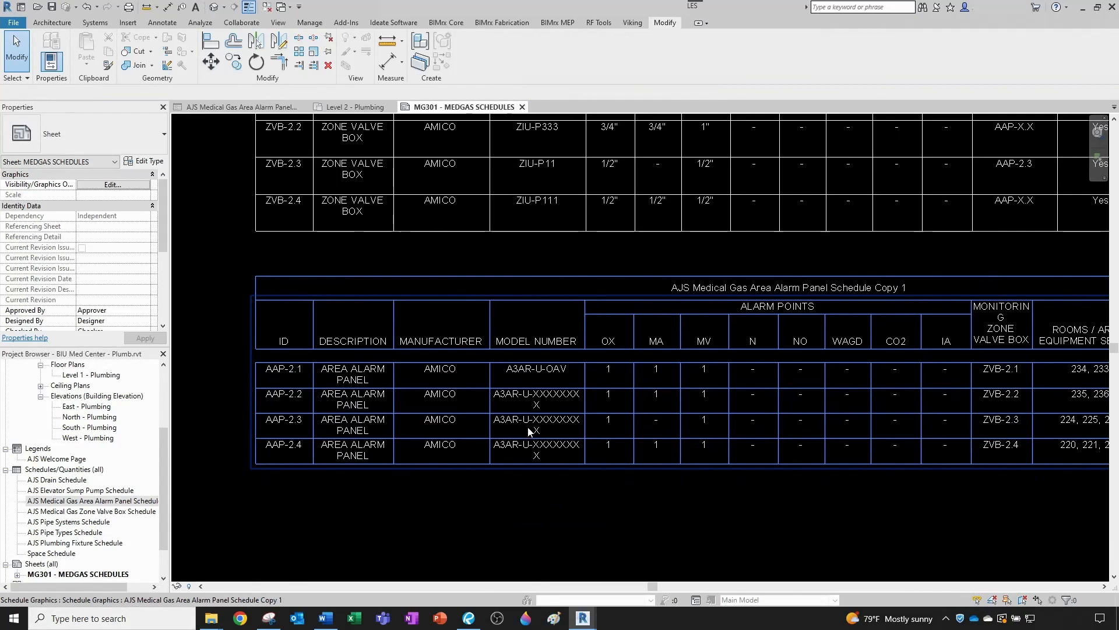
pyautogui.scroll(1, 543, 458)
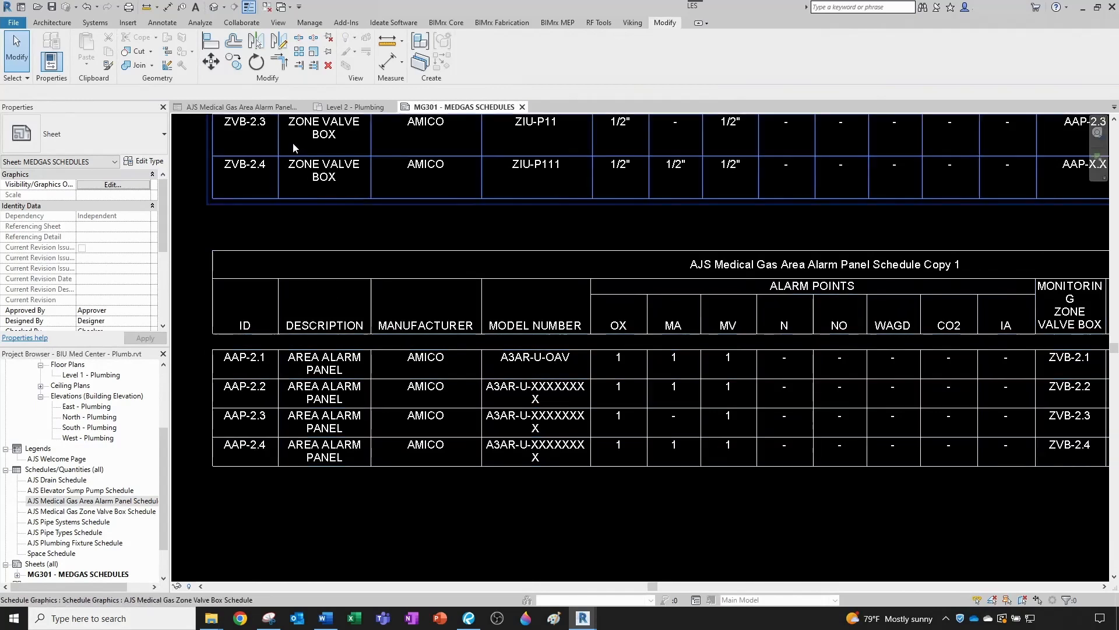
pyautogui.click(257, 108)
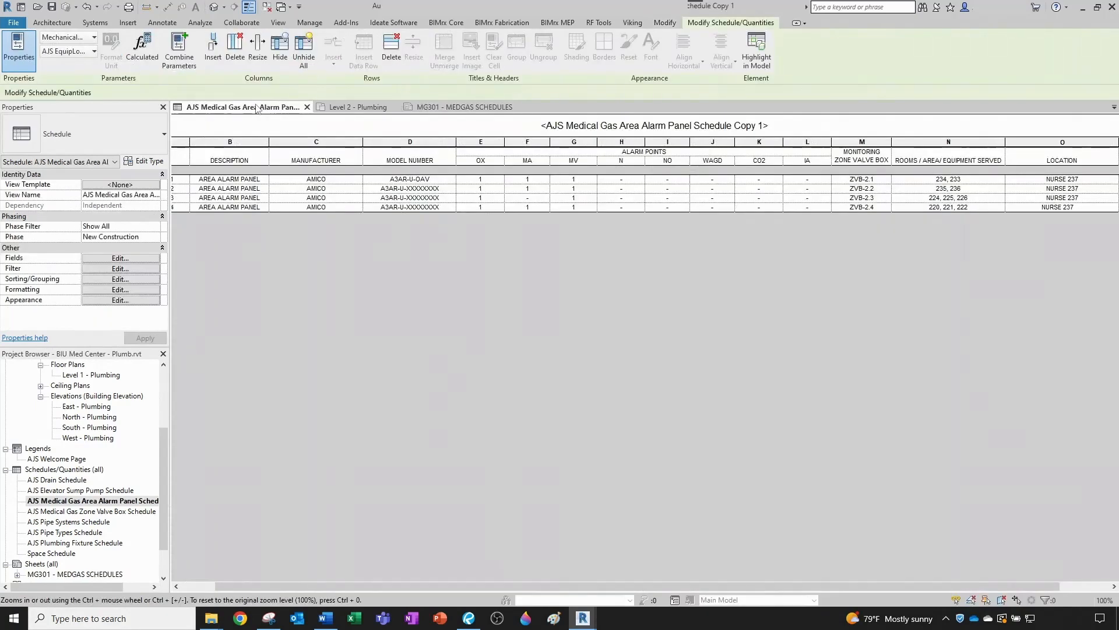
pyautogui.click(307, 108)
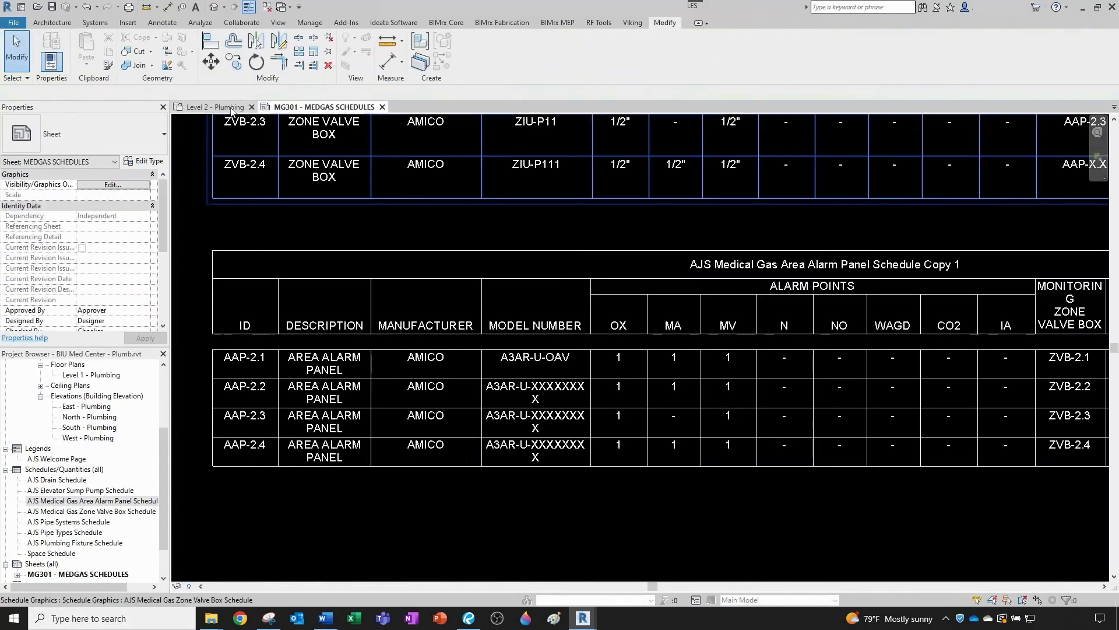
# Set the equipment model of panel AAP-2.3 on the Level 2 - Plumbing plan to A3AR-U-OV.
pyautogui.click(231, 109)
pyautogui.scroll(6, 500, 231)
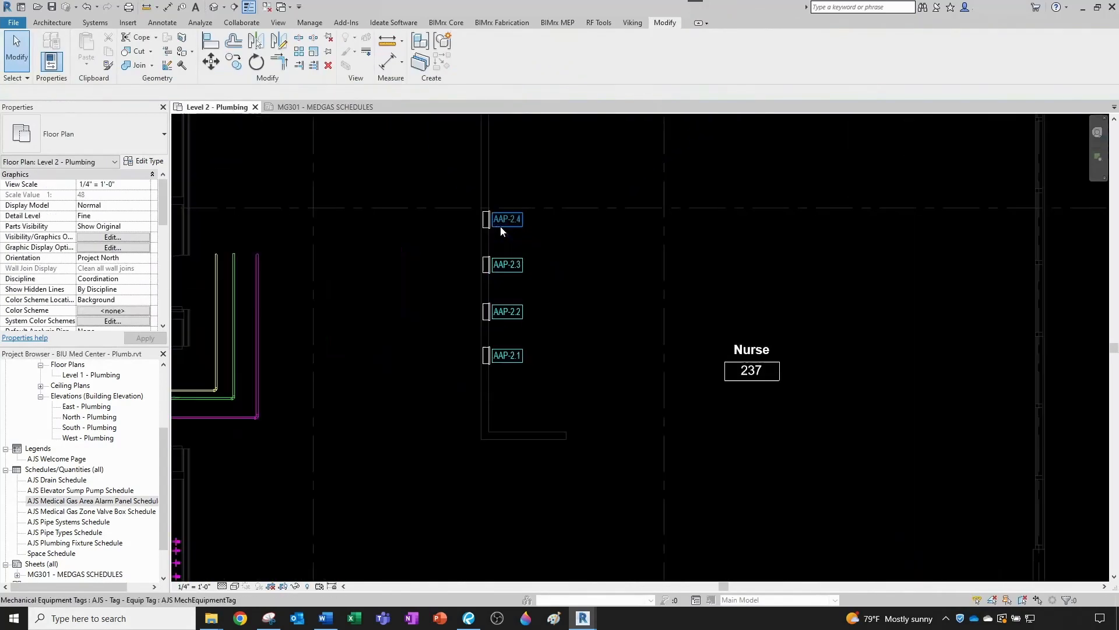
pyautogui.scroll(1, 499, 231)
pyautogui.click(474, 304)
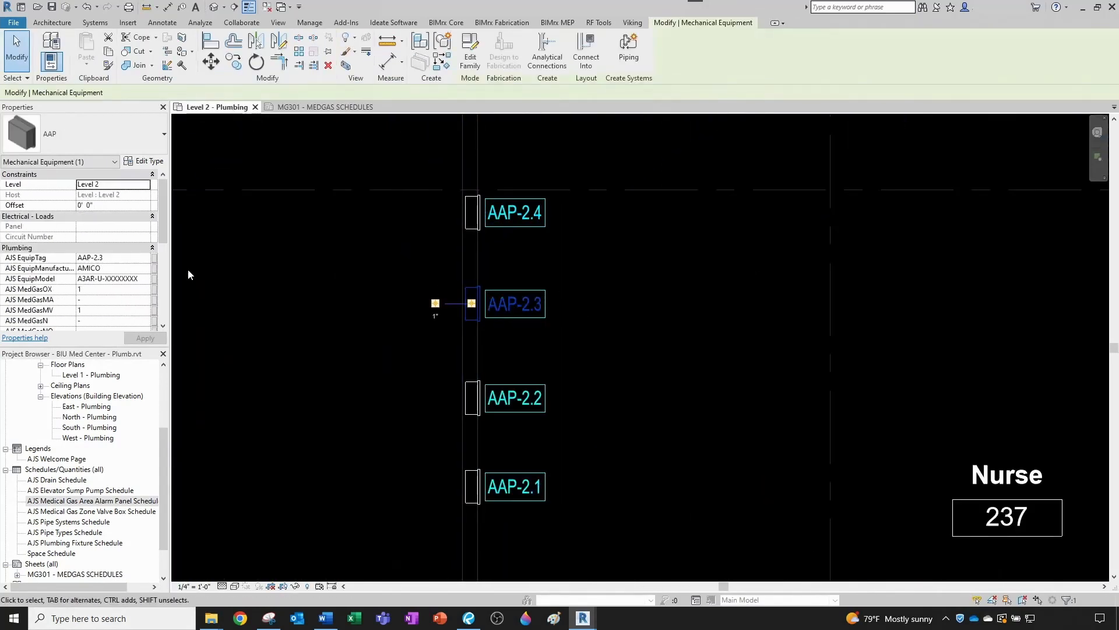
pyautogui.click(110, 279)
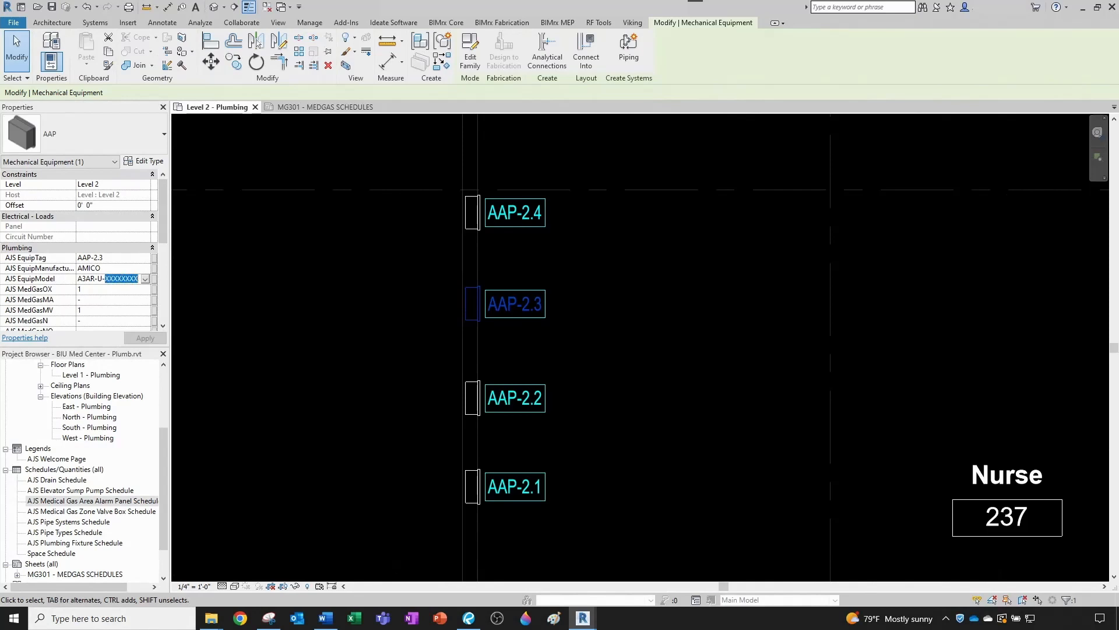
pyautogui.write('OV')
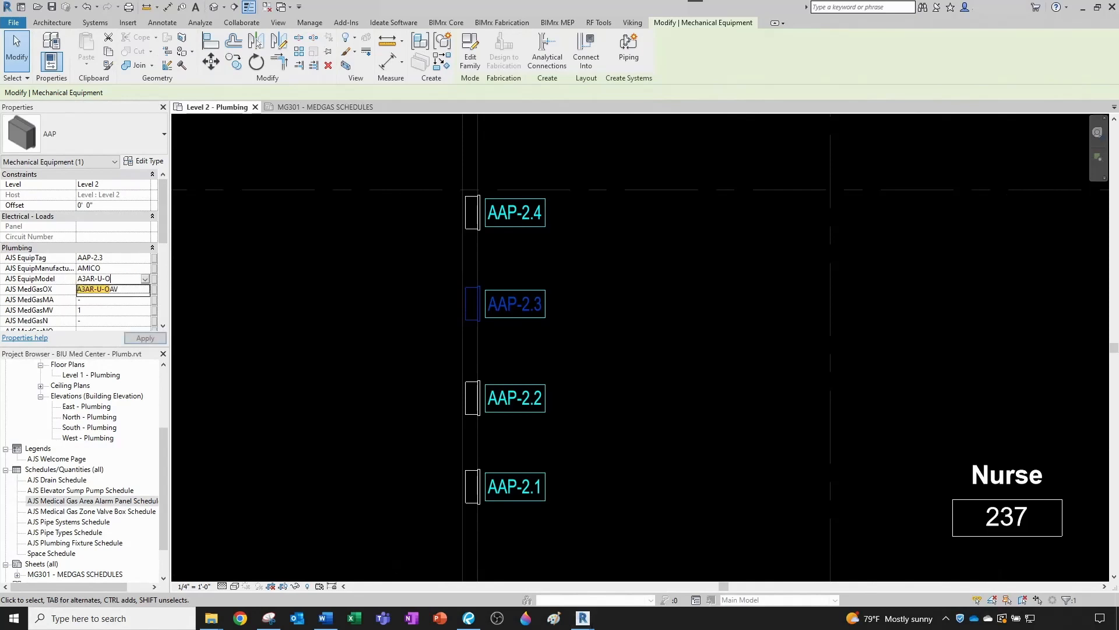
pyautogui.click(424, 260)
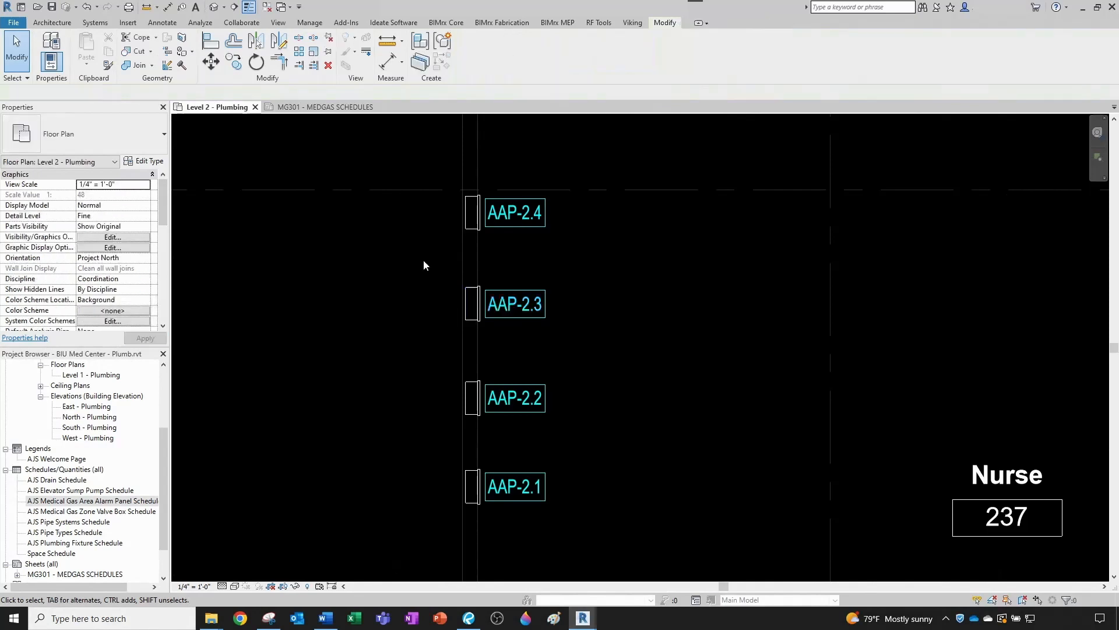
# Set the equipment model of panels AAP-2.4 and AAP-2.2 to A3AR-U-OAV, and check the model of panel AAP-2.1.
pyautogui.click(467, 232)
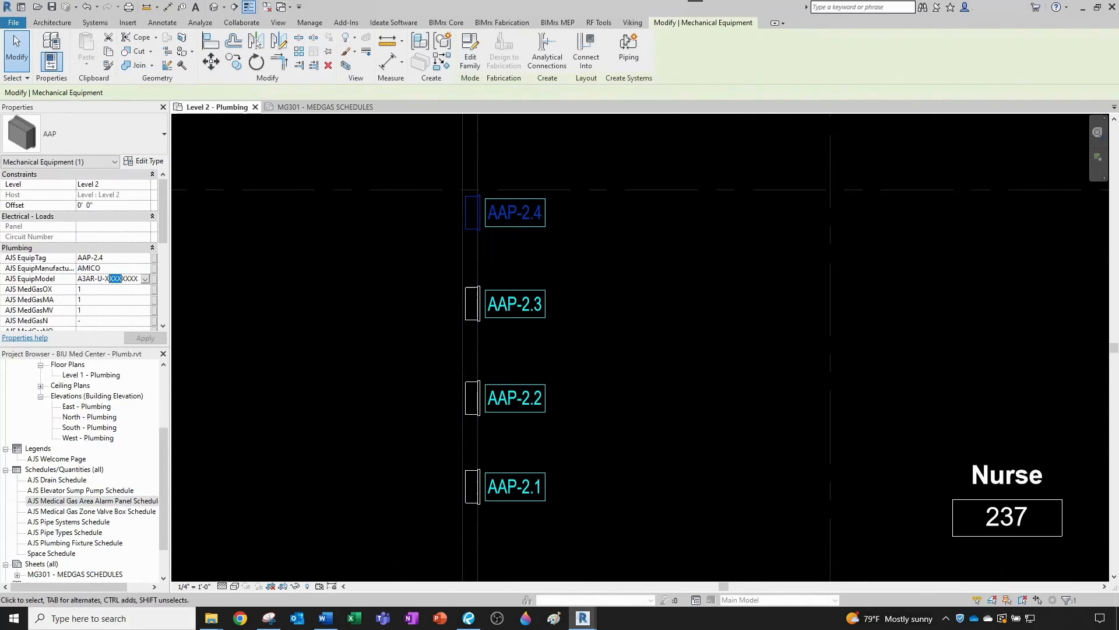
pyautogui.press('BackSpace')
pyautogui.write('O')
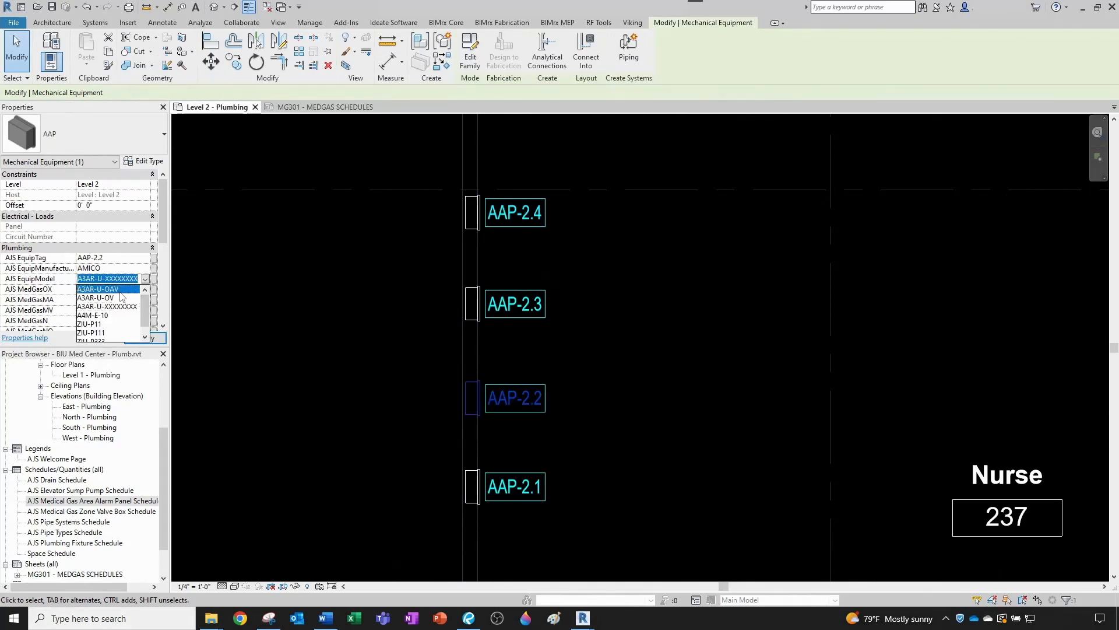
pyautogui.click(120, 292)
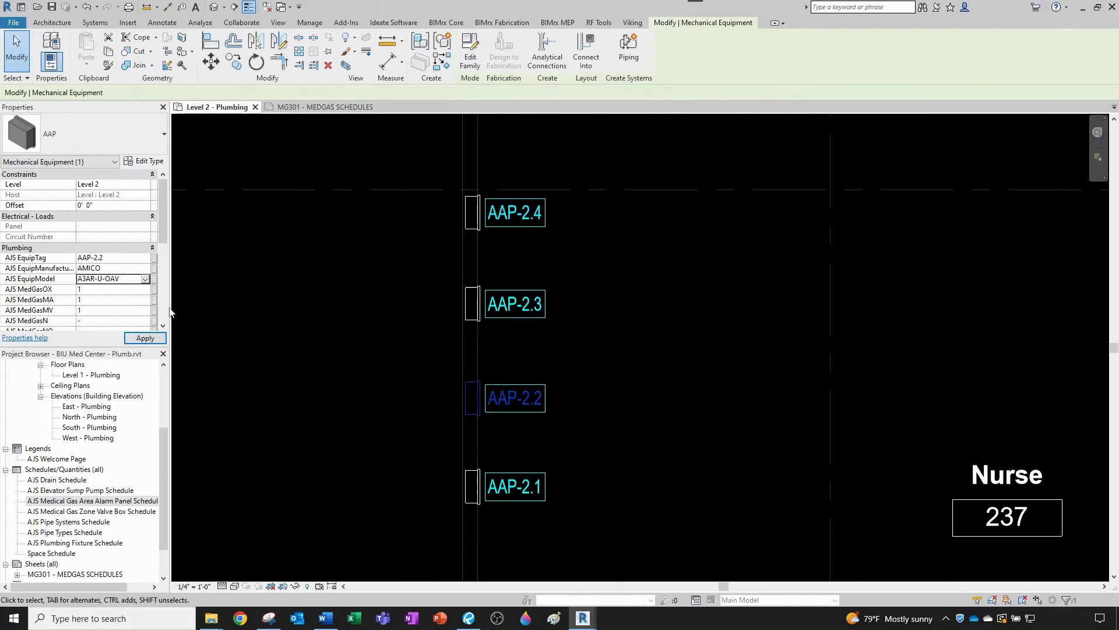
pyautogui.click(394, 404)
pyautogui.click(465, 466)
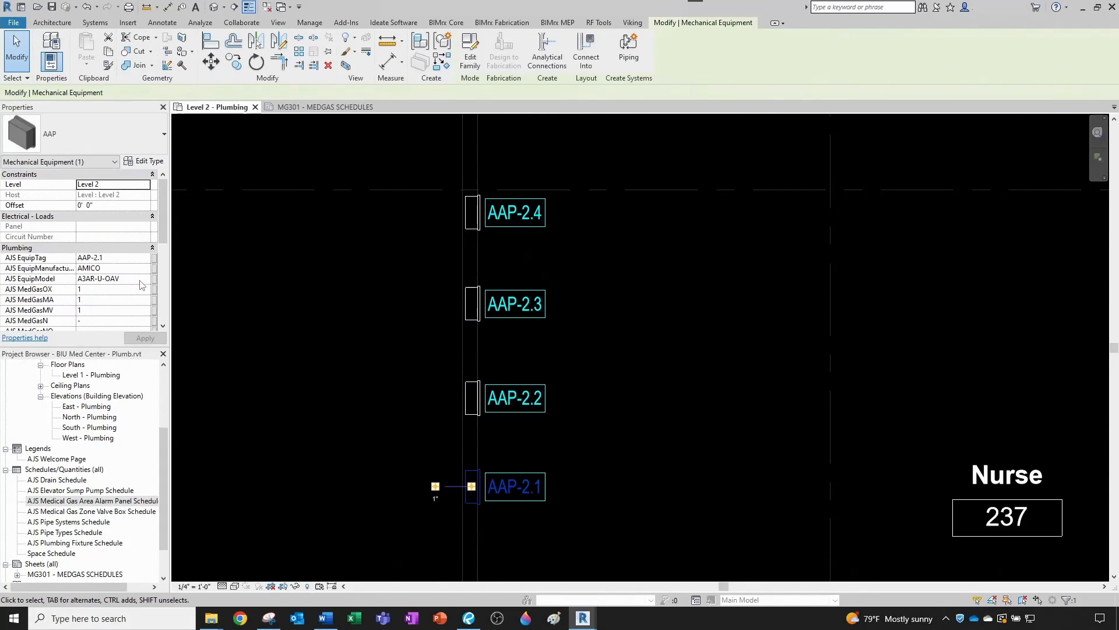
pyautogui.click(277, 300)
# Widen the alarm panel schedule's monitoring zone valve box column on sheet MG301 to match the monitored-by column of the zone valve box schedule.
pyautogui.click(316, 108)
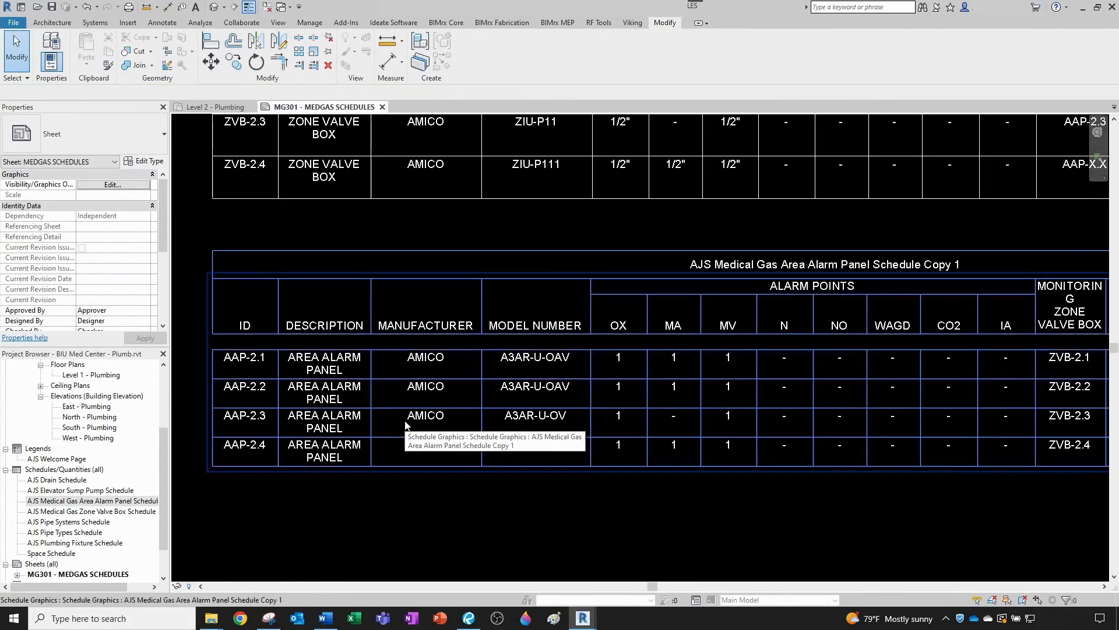
pyautogui.scroll(-3, 406, 425)
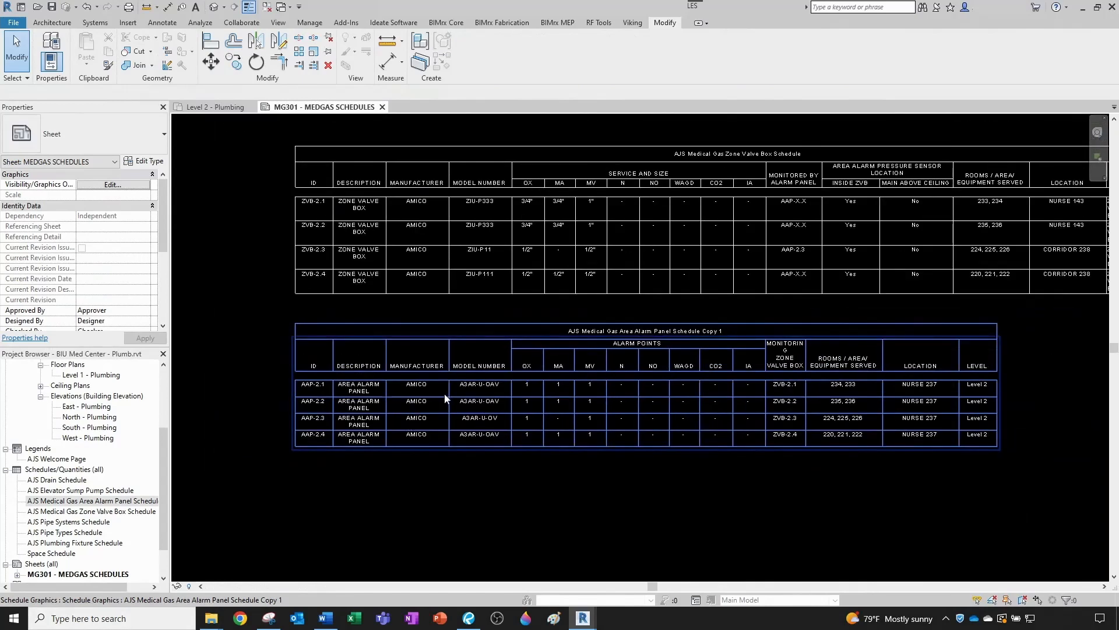
pyautogui.scroll(3, 582, 362)
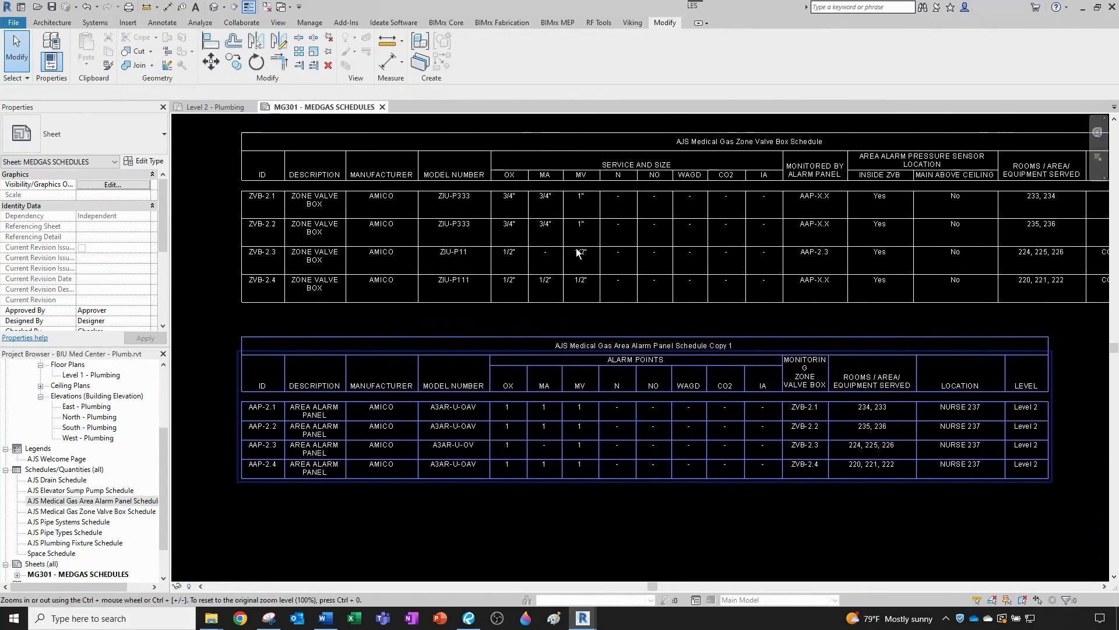
pyautogui.click(710, 387)
pyautogui.scroll(1, 709, 385)
pyautogui.moveTo(708, 387); pyautogui.dragTo(734, 387)
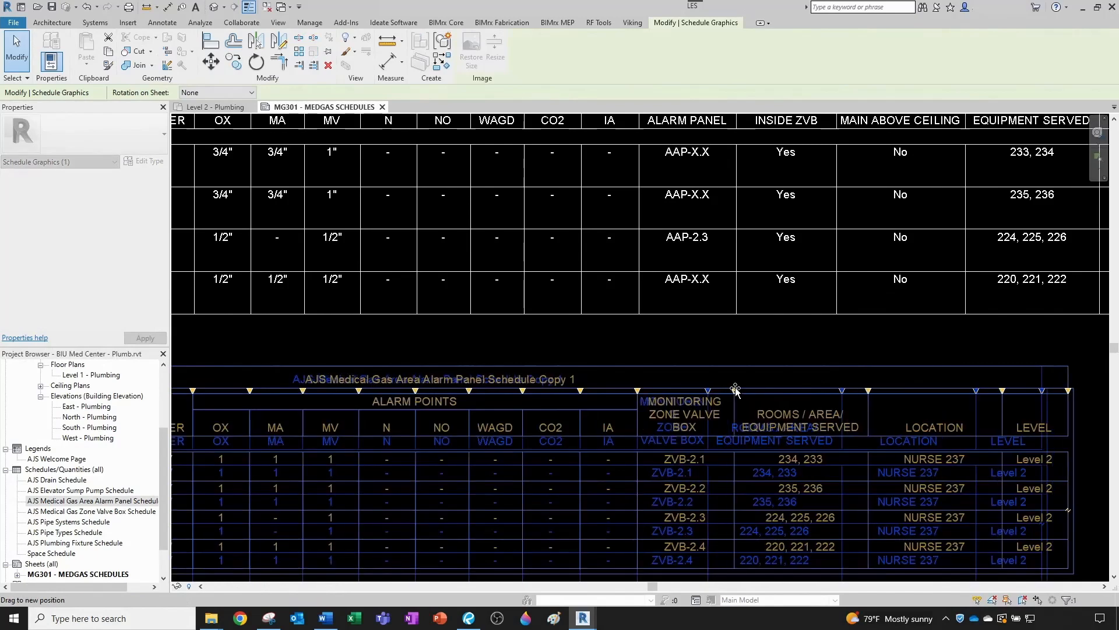